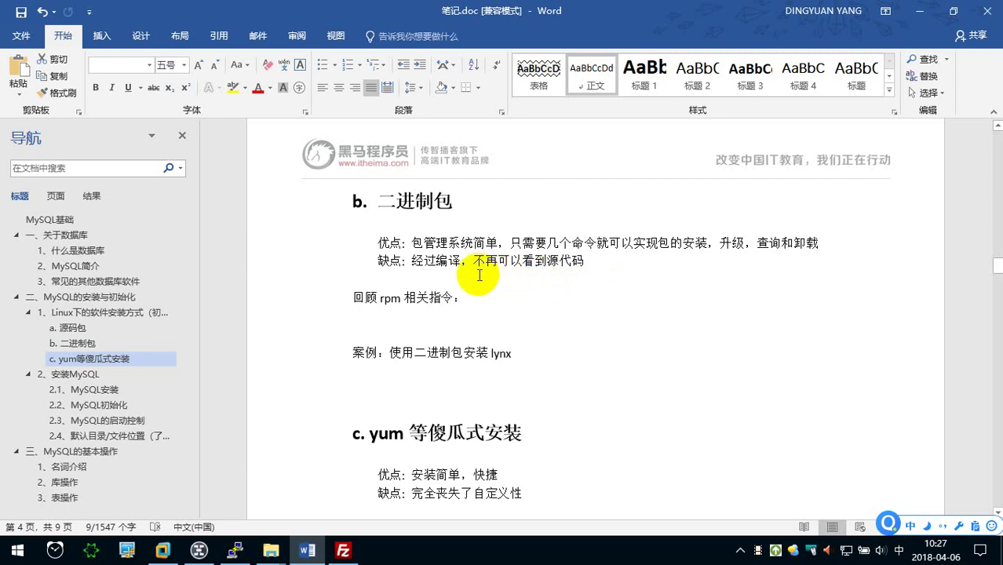
- Append full-width （rpm） to the 'b. 二进制包' heading, then select the line about losing the source code
{"action": "scroll", "coordinate": [479, 275], "scroll_direction": "up", "scroll_amount": 3}
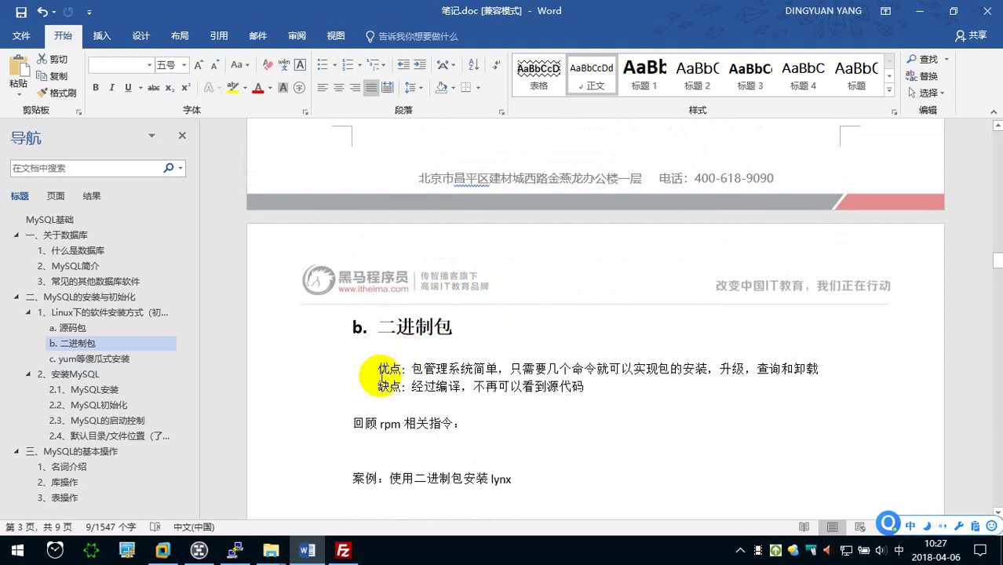
{"action": "scroll", "coordinate": [381, 377], "scroll_direction": "down", "scroll_amount": 2}
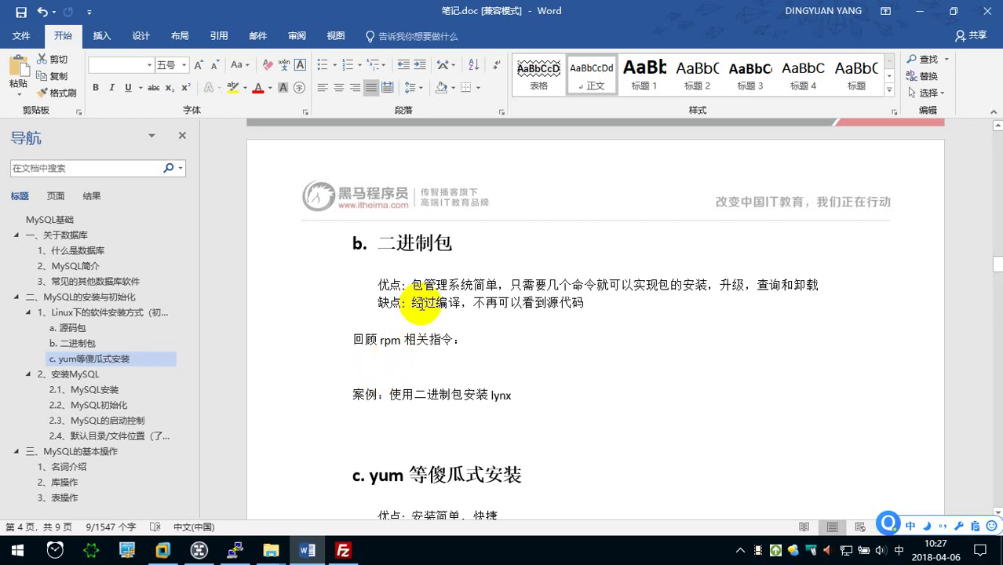
{"action": "left_click", "coordinate": [469, 241]}
{"action": "type", "text": "（）rpm）"}
{"action": "key", "text": "Return"}
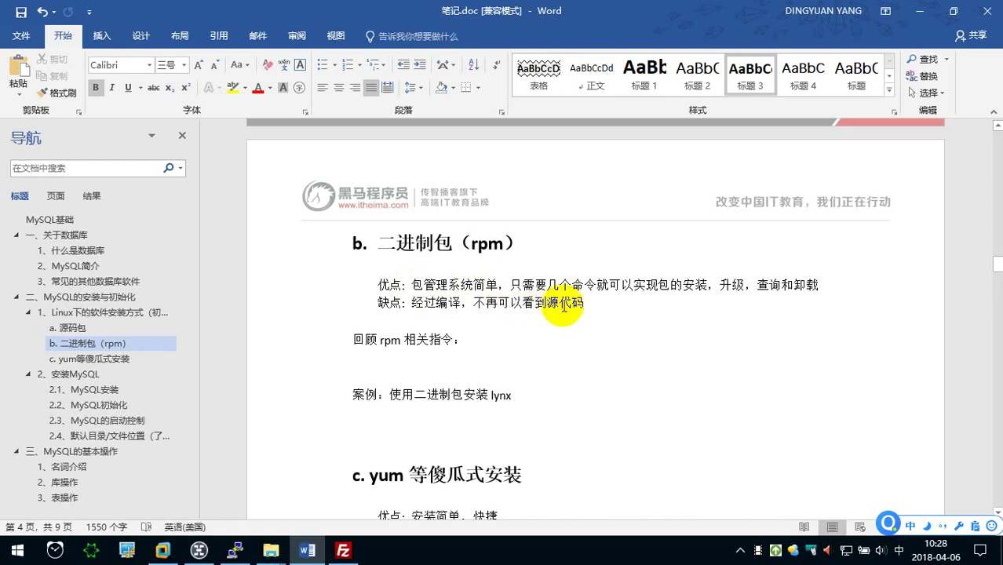
{"action": "left_click_drag", "start_coordinate": [585, 303], "coordinate": [390, 298]}
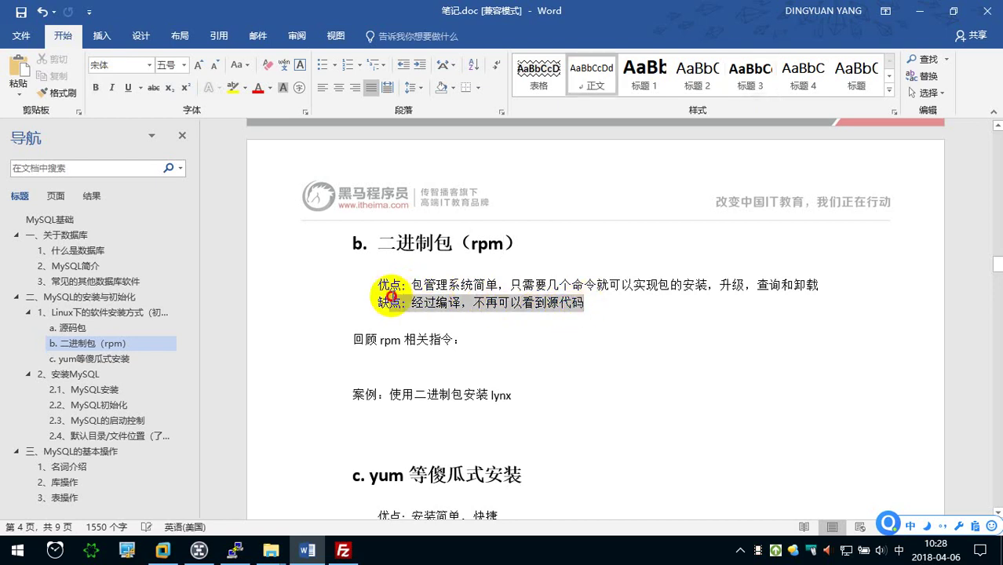
{"action": "left_click_drag", "start_coordinate": [390, 297], "coordinate": [379, 297]}
- Add the line '#rpm -qa|grep 关键词' under 回顾 rpm 相关指令
{"action": "left_click", "coordinate": [451, 339]}
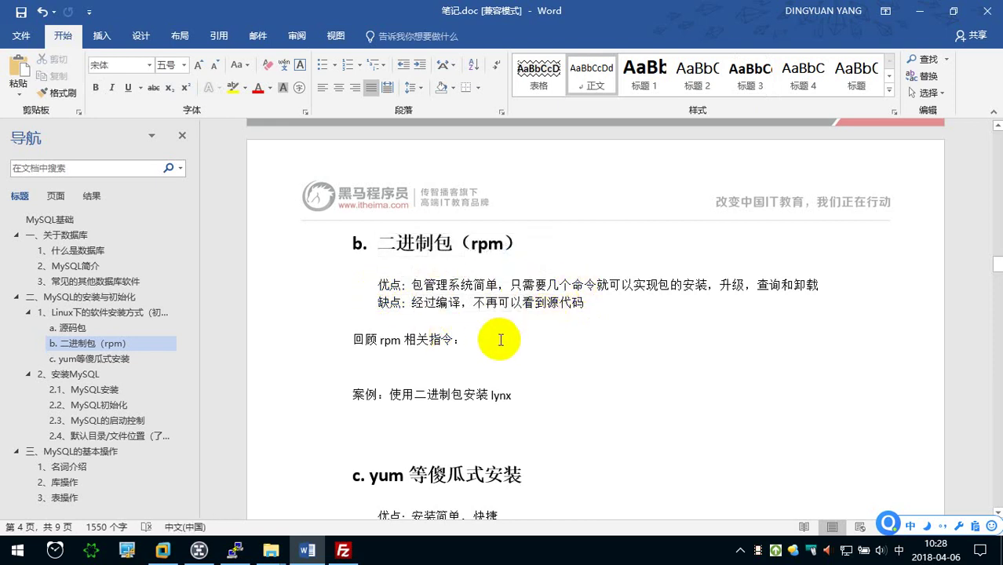
{"action": "mouse_move", "coordinate": [478, 243]}
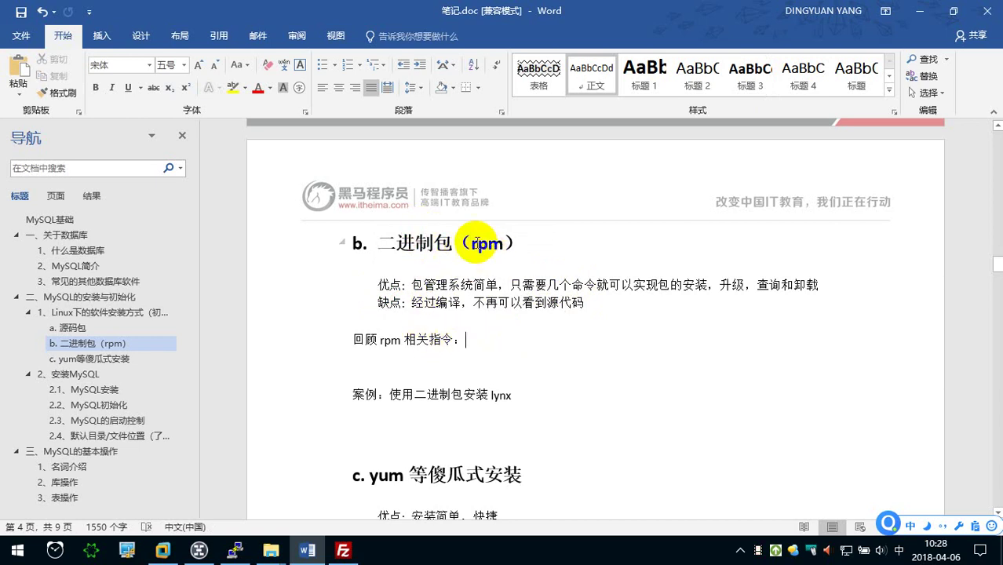
{"action": "key", "text": "Return"}
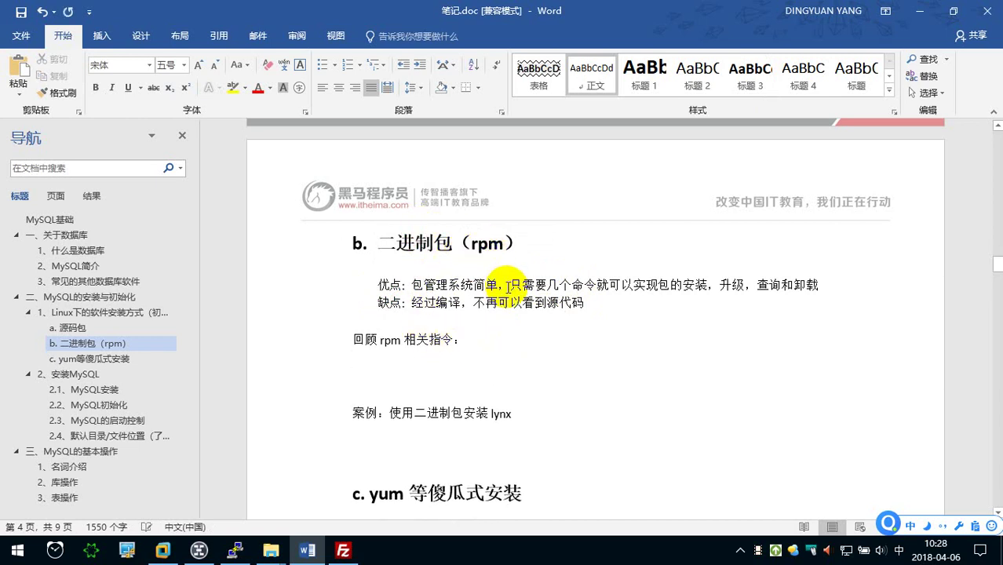
{"action": "type", "text": "#"}
{"action": "type", "text": "rpm"}
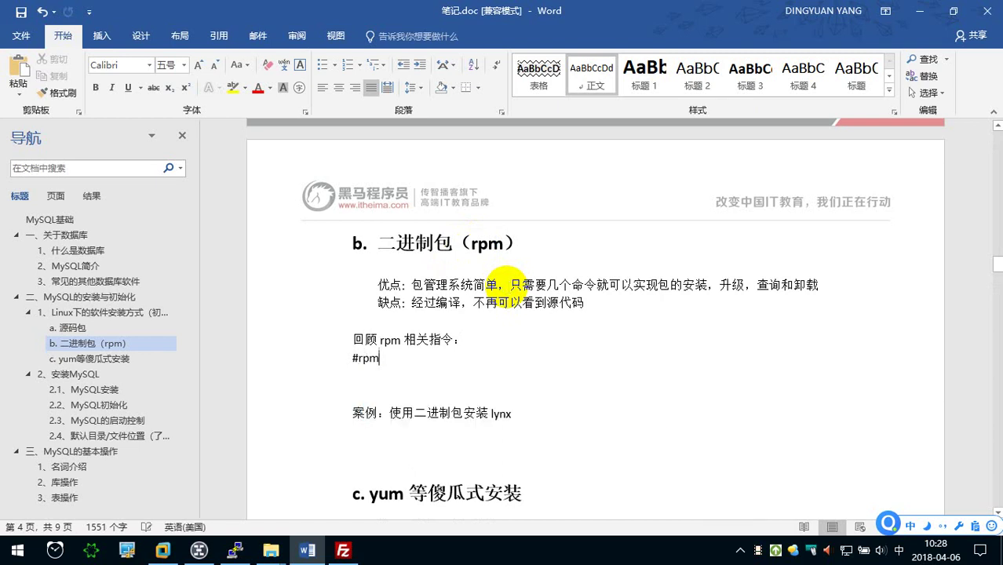
{"action": "type", "text": " -"}
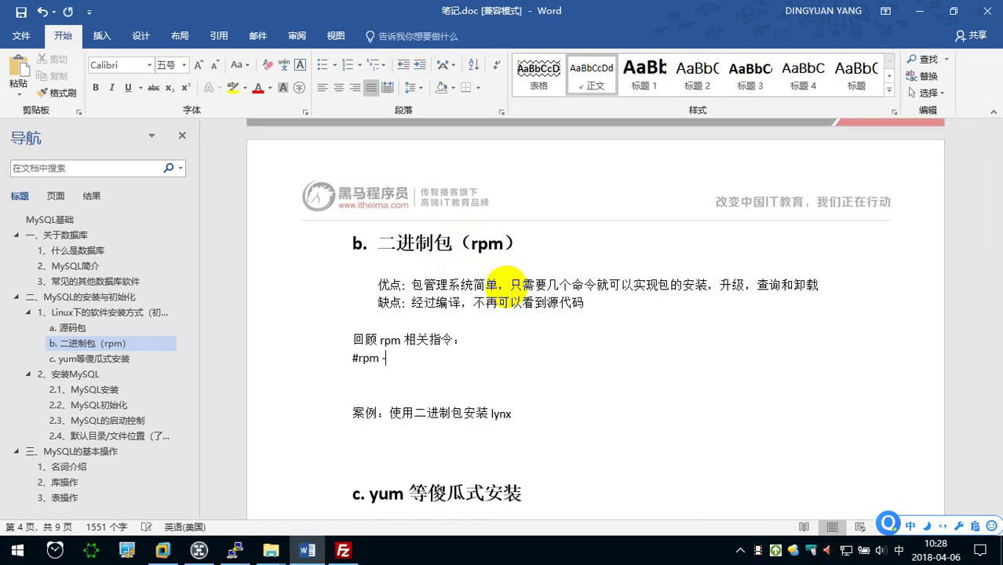
{"action": "type", "text": "qa"}
{"action": "key", "text": "shift"}
{"action": "type", "text": "|grep"}
{"action": "key", "text": "shift"}
{"action": "type", "text": "guanji"}
{"action": "key", "text": "Escape"}
{"action": "type", "text": "关键词"}
- Add the remove command line '#rpm -e 关键词 [--nodeps]'
{"action": "key", "text": "Return"}
{"action": "type", "text": "#"}
{"action": "key", "text": "shift"}
{"action": "key", "text": "shift"}
{"action": "type", "text": "rpm -"}
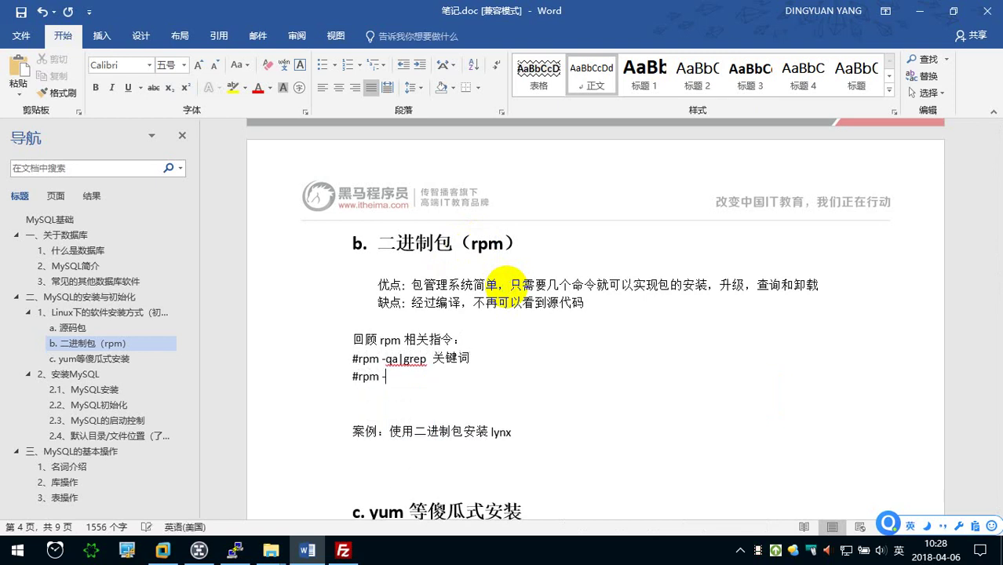
{"action": "type", "text": "e"}
{"action": "type", "text": " my"}
{"action": "key", "text": "BackSpace"}
{"action": "key", "text": "BackSpace"}
{"action": "key", "text": "shift"}
{"action": "type", "text": "guanjianci"}
{"action": "key", "text": "space"}
{"action": "key", "text": "shift"}
{"action": "type", "text": "[--nodesp"}
{"action": "key", "text": "BackSpace"}
{"action": "key", "text": "BackSpace"}
{"action": "type", "text": "ps"}
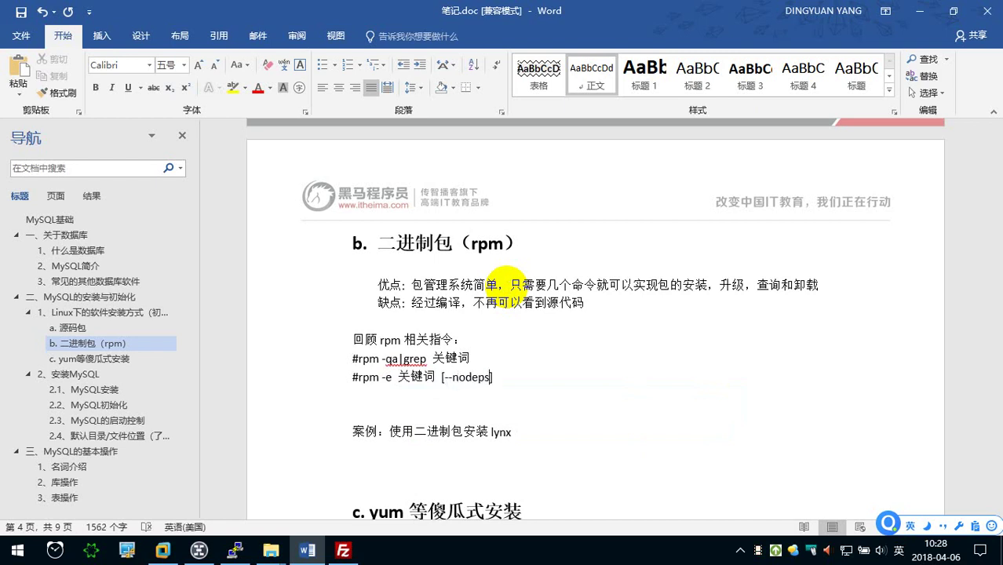
- Add the install command line '#rpm -ivh 完整名称'
{"action": "key", "text": "Return"}
{"action": "type", "text": "#"}
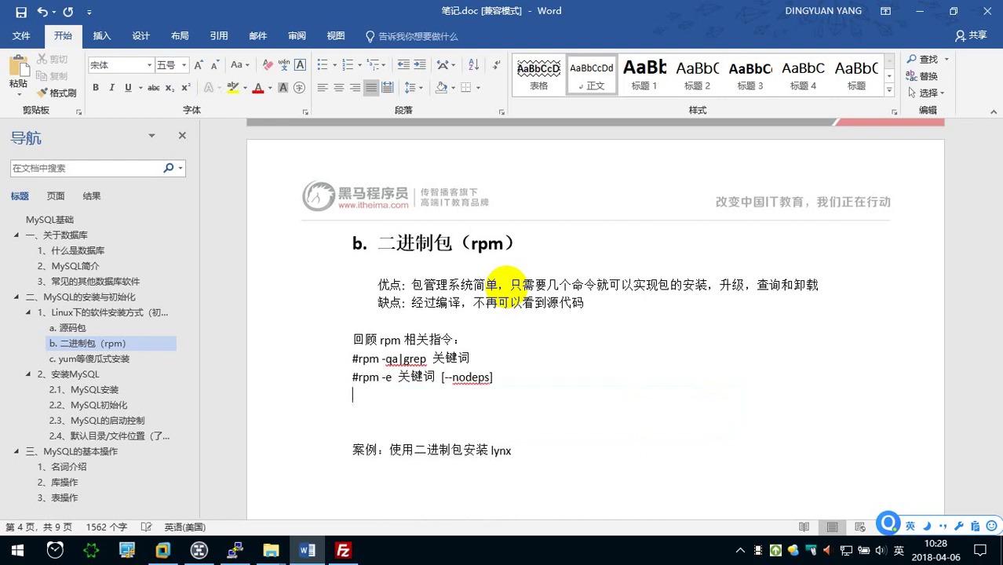
{"action": "type", "text": "rpm -ivh"}
{"action": "key", "text": "shift"}
{"action": "type", "text": "wanzheng"}
{"action": "key", "text": "space"}
{"action": "type", "text": "mingl"}
{"action": "key", "text": "BackSpace"}
{"action": "type", "text": "cheng"}
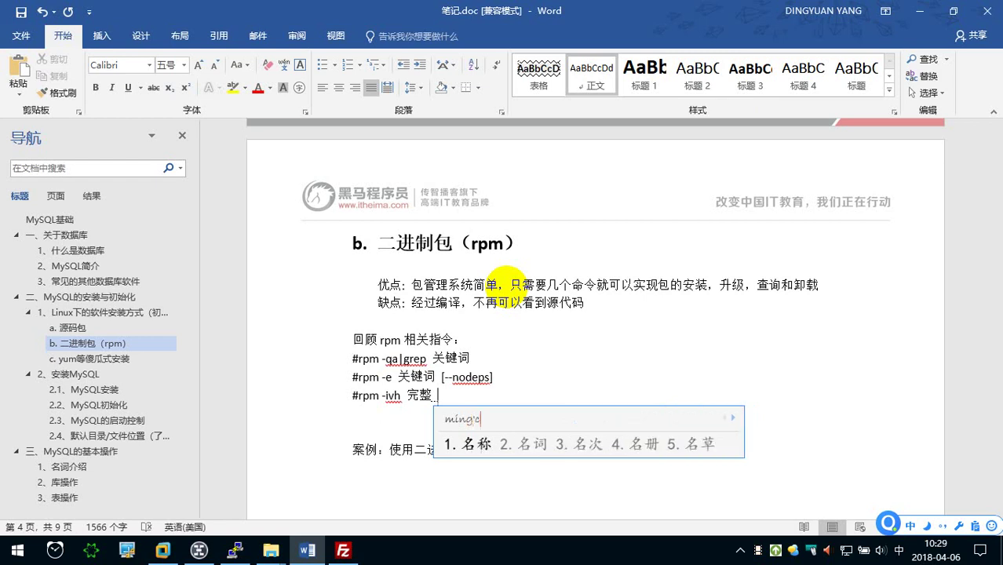
{"action": "key", "text": "space"}
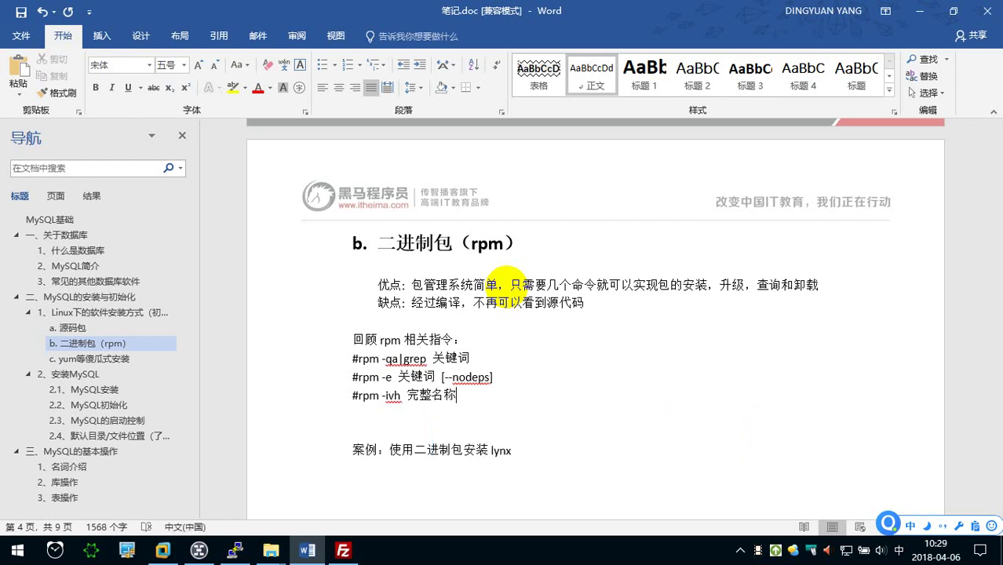
- Add the upgrade command line '#rpm -Uvh 完整名称'
{"action": "key", "text": "Return"}
{"action": "type", "text": "#rpm"}
{"action": "key", "text": "Return"}
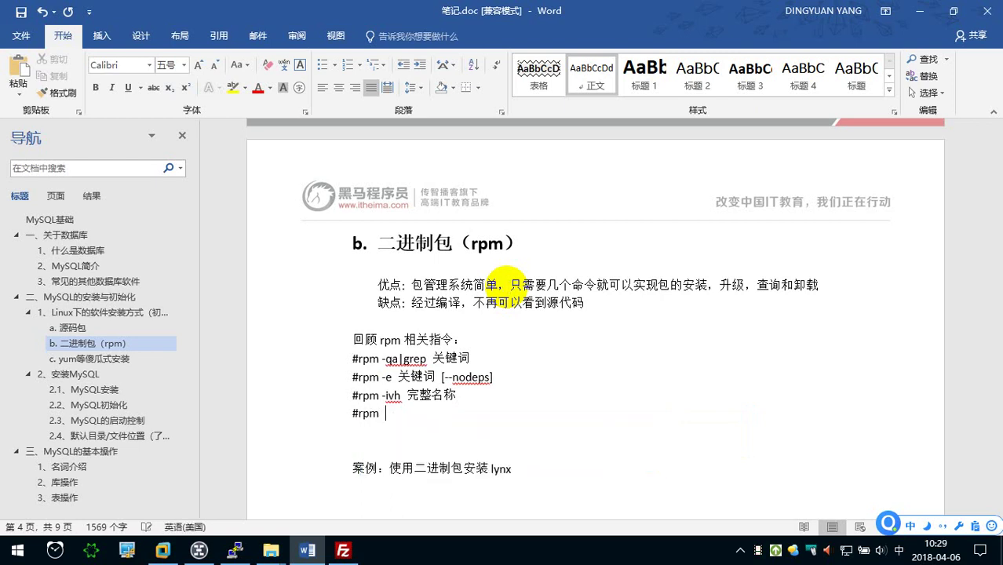
{"action": "key", "text": "Caps_Lock"}
{"action": "type", "text": "-U"}
{"action": "key", "text": "Caps_Lock"}
{"action": "type", "text": "v"}
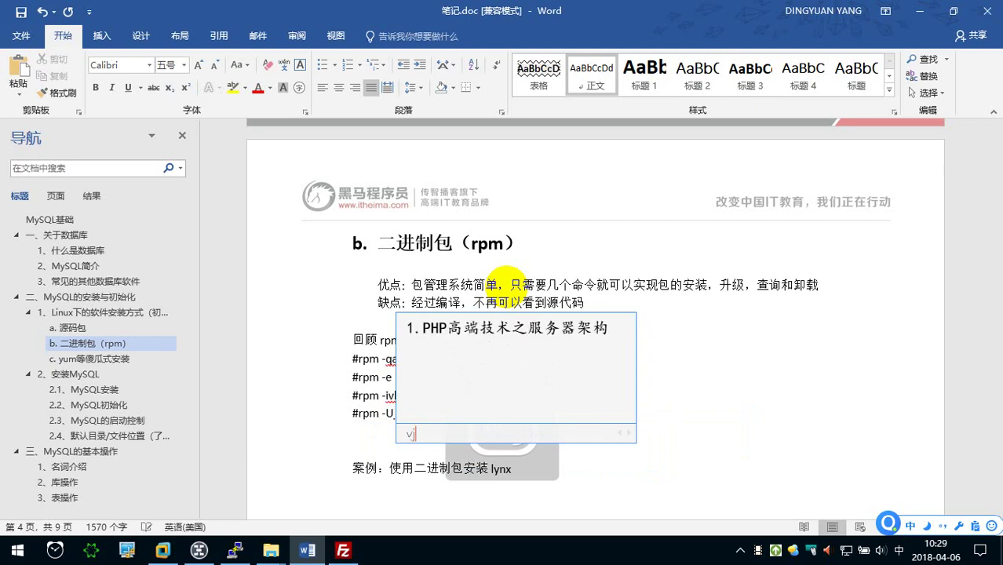
{"action": "type", "text": "h"}
{"action": "key", "text": "shift"}
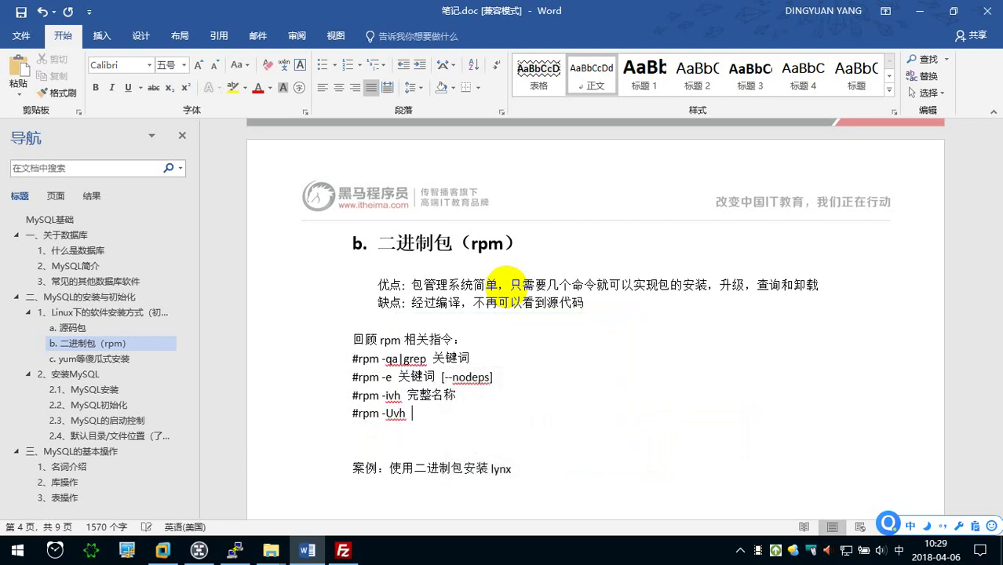
{"action": "type", "text": "wanzheng"}
{"action": "key", "text": "space"}
{"action": "type", "text": "mingcheng"}
{"action": "key", "text": "space"}
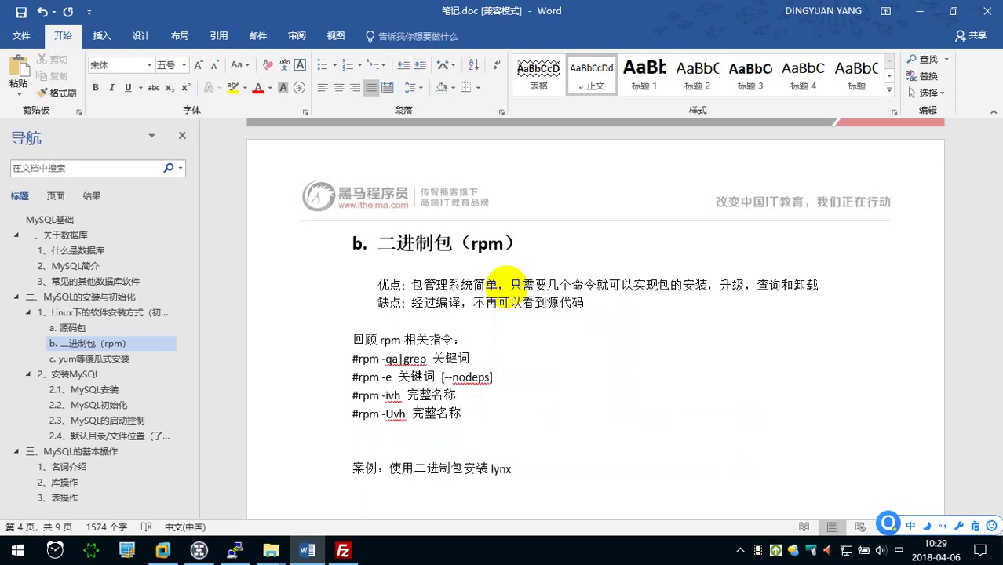
- Add a new line '#rpm -qf 文件路径' after the -Uvh command
{"action": "scroll", "coordinate": [495, 369], "scroll_direction": "down", "scroll_amount": 1}
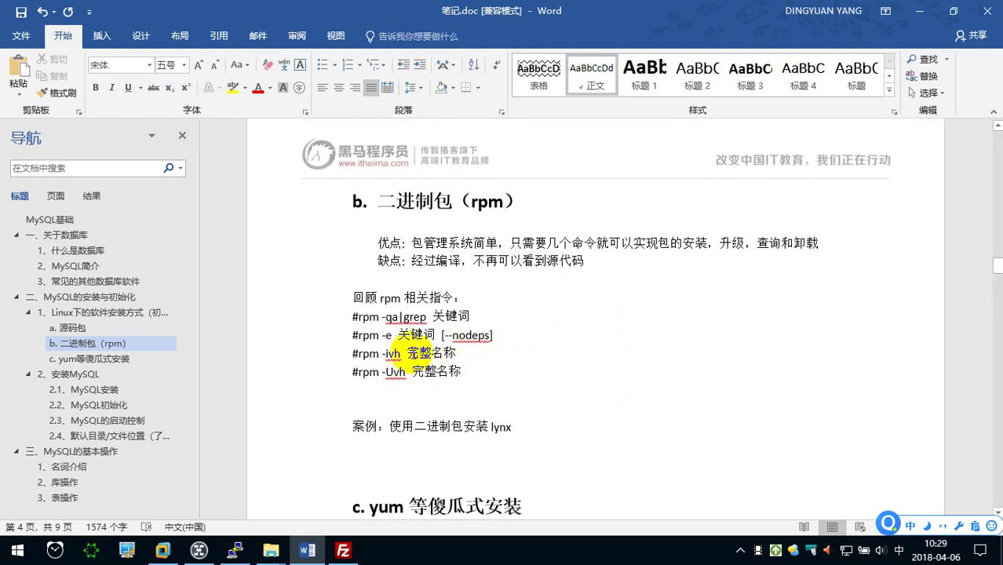
{"action": "left_click", "coordinate": [395, 372]}
{"action": "left_click", "coordinate": [488, 372]}
{"action": "key", "text": "Return"}
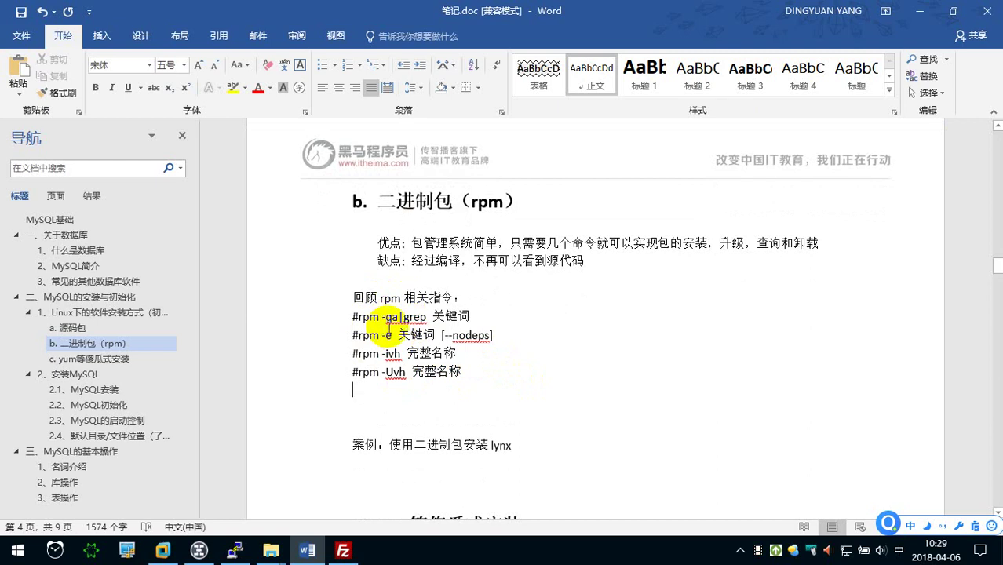
{"action": "type", "text": "#rpm -qf"}
{"action": "key", "text": "Return"}
{"action": "key", "text": "shift"}
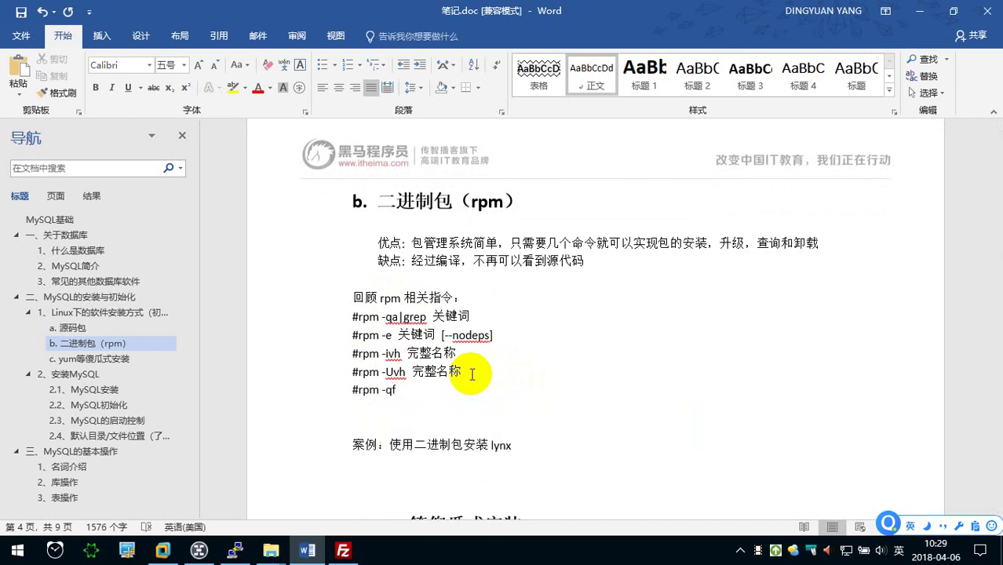
{"action": "key", "text": "shift"}
{"action": "type", "text": "wenj lujing"}
{"action": "key", "text": "Return"}
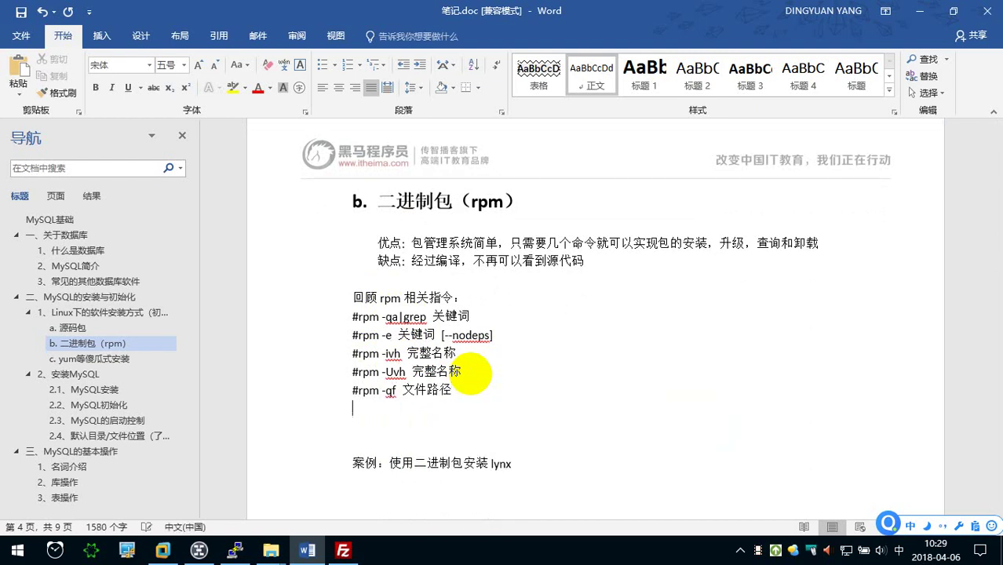
- Make the '#rpm -qf 文件路径' line bold and red
{"action": "left_click", "coordinate": [520, 381]}
{"action": "left_click", "coordinate": [324, 390]}
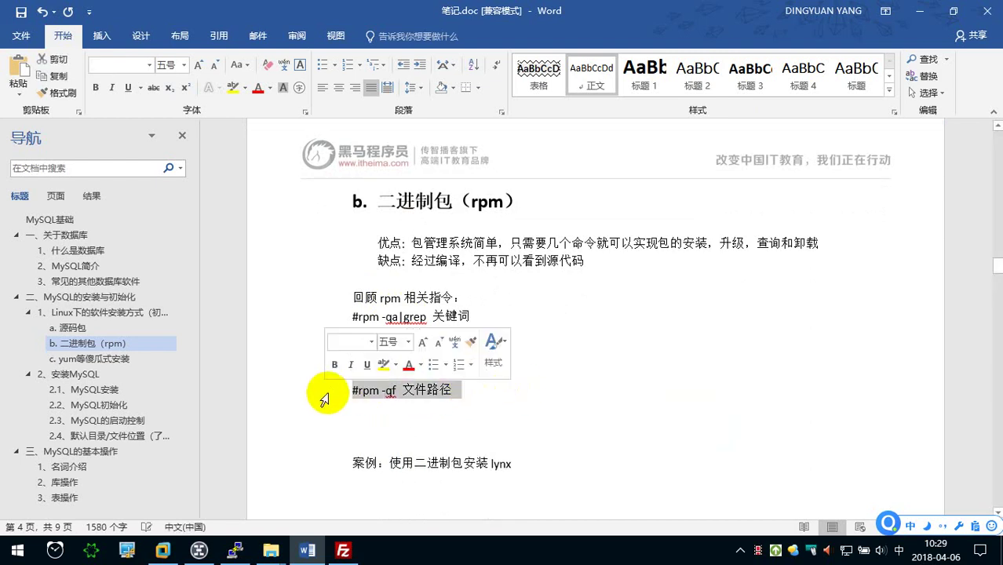
{"action": "left_click", "coordinate": [96, 87]}
{"action": "left_click", "coordinate": [255, 87]}
{"action": "left_click", "coordinate": [444, 316]}
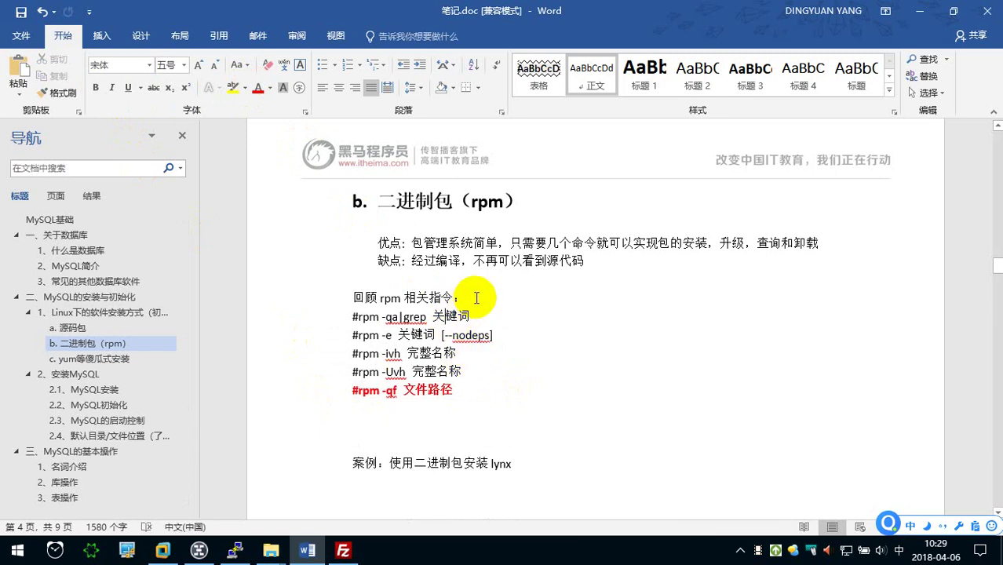
- Annotate the -qf line with 【查询指定文件属于哪个包】 and start a new line below
{"action": "scroll", "coordinate": [449, 361], "scroll_direction": "down", "scroll_amount": 1}
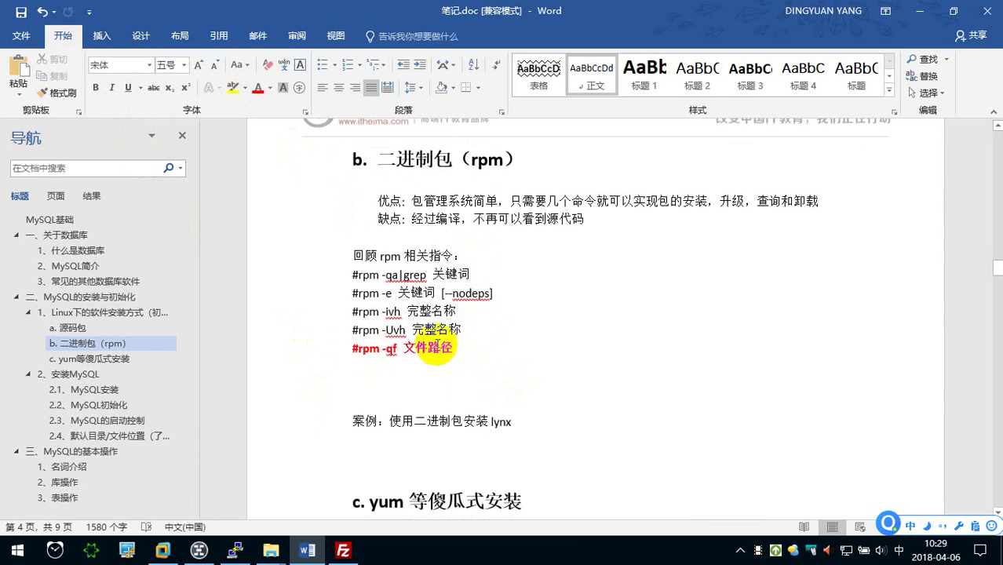
{"action": "left_click", "coordinate": [472, 346]}
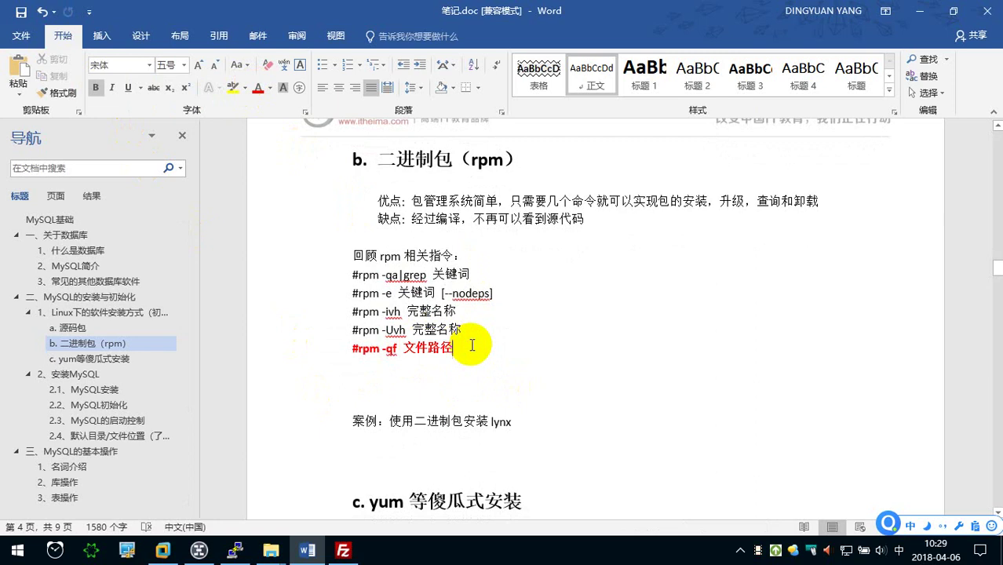
{"action": "type", "text": "【】"}
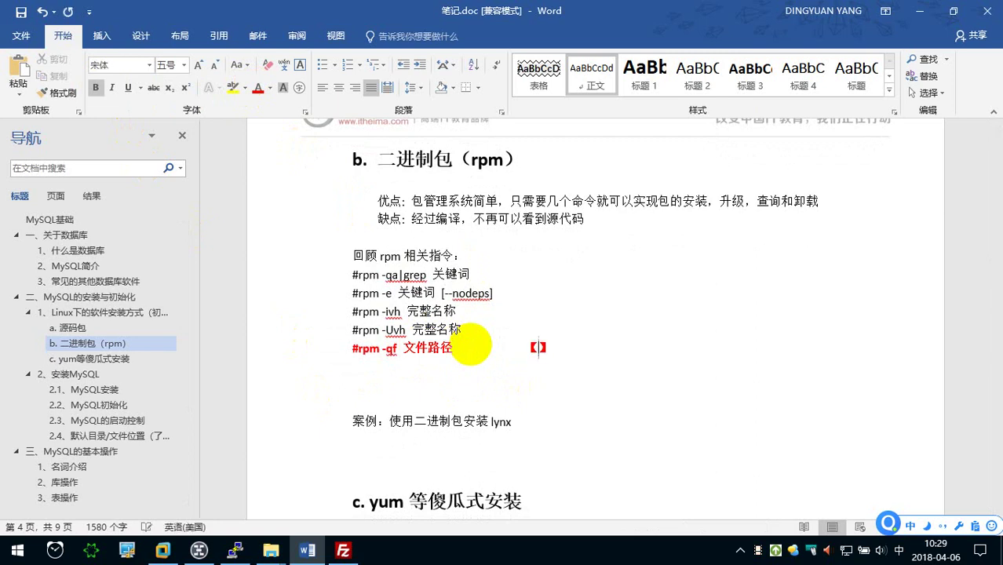
{"action": "type", "text": "查询"}
{"action": "type", "text": "zhiding"}
{"action": "type", "text": " wenjian shuyu nage bao"}
{"action": "key", "text": "space"}
{"action": "key", "text": "End"}
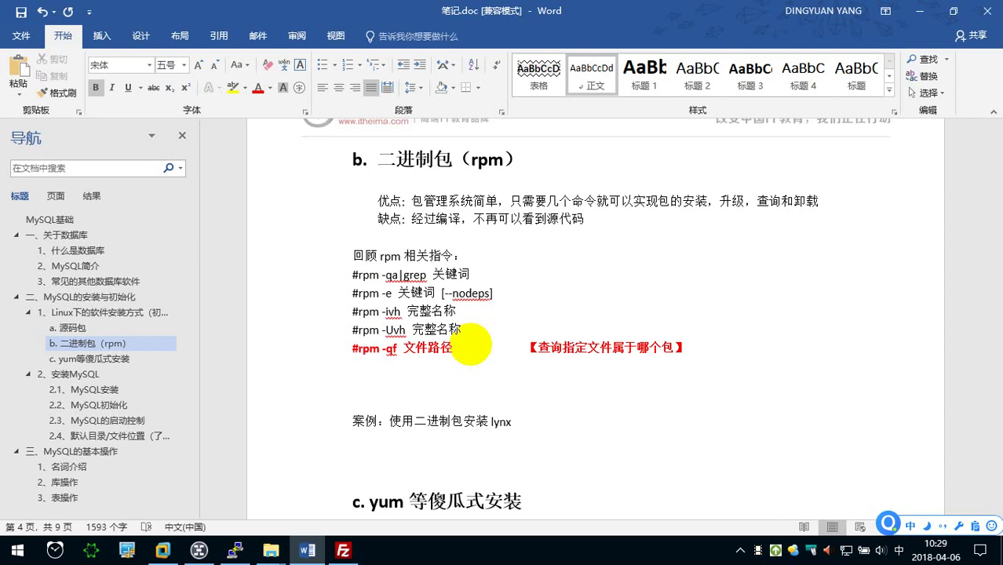
{"action": "key", "text": "Return"}
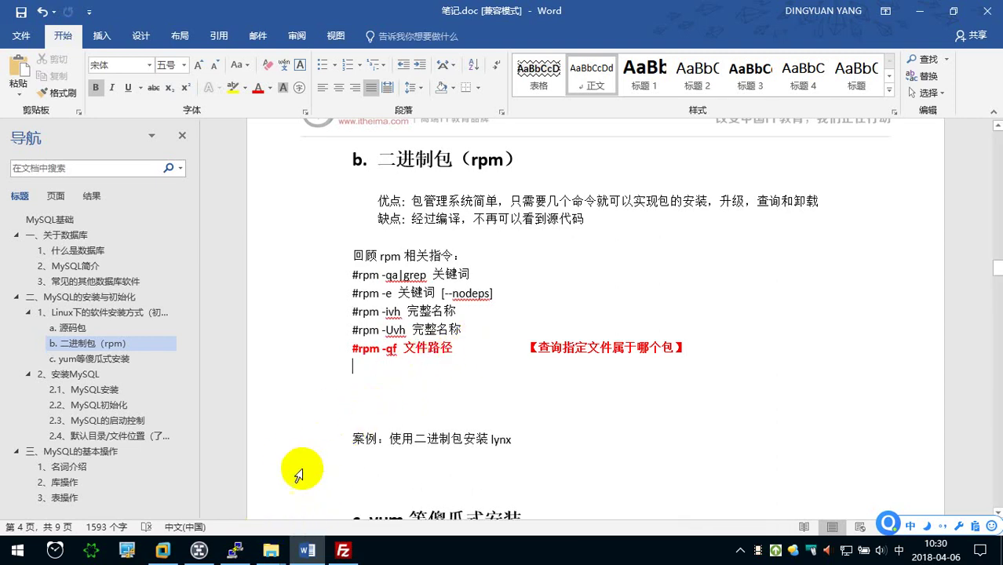
- Run rpm -qf /etc/httpd/conf/httpd.conf in the terminal to find its owning package
{"action": "left_click", "coordinate": [233, 550]}
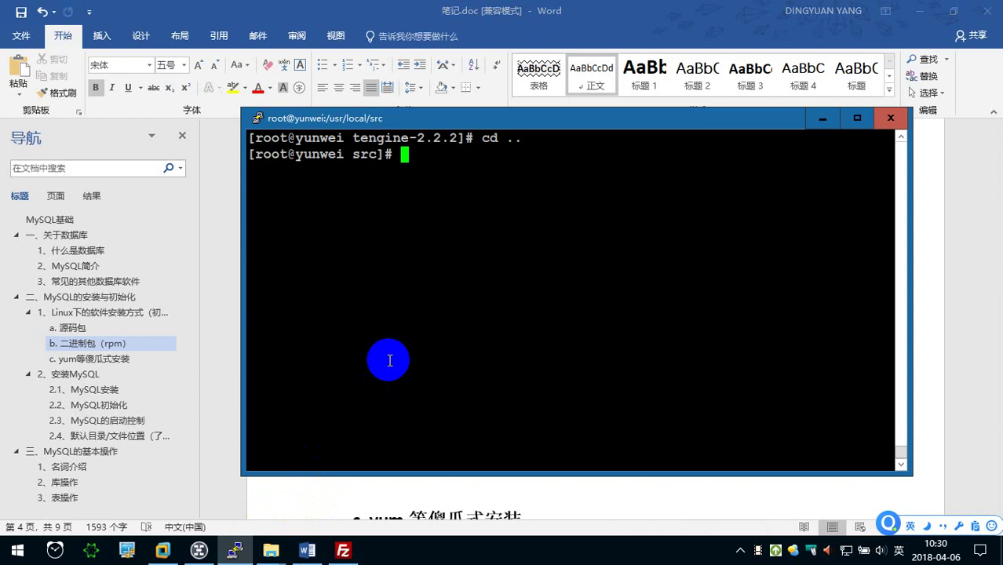
{"action": "type", "text": "rpm -"}
{"action": "type", "text": "qf /etc/"}
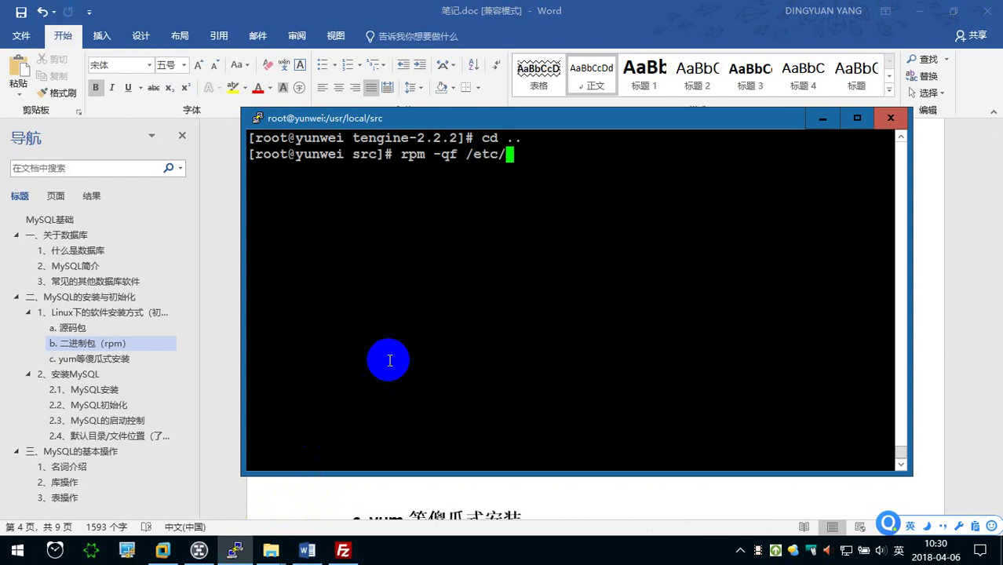
{"action": "type", "text": "httpd/"}
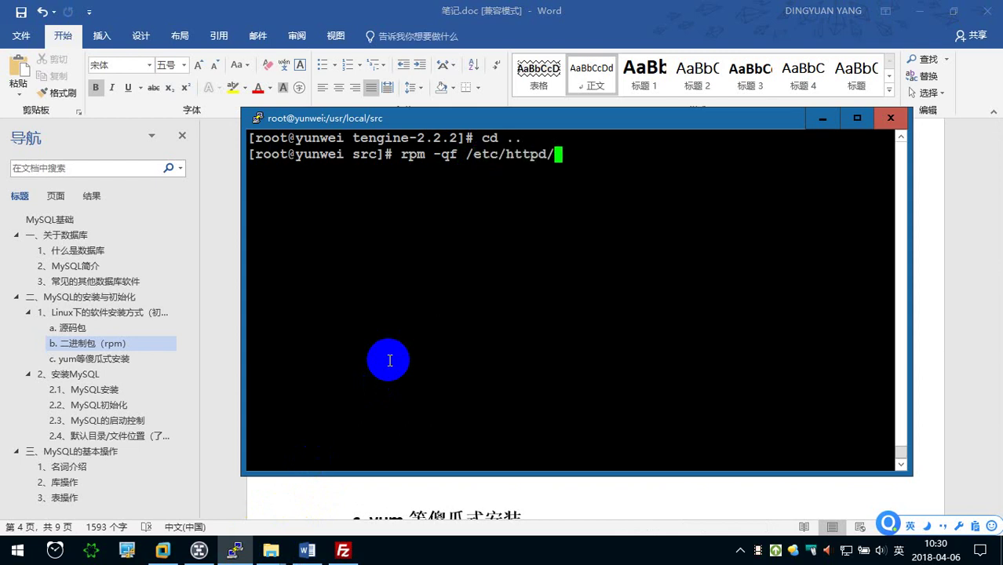
{"action": "type", "text": "conf/"}
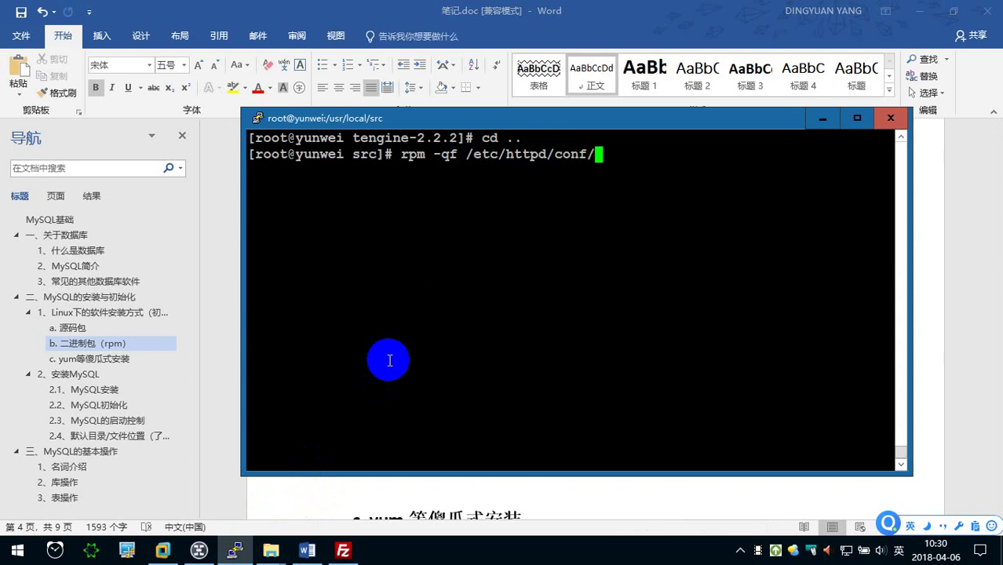
{"action": "type", "text": "ht"}
{"action": "key", "text": "Tab"}
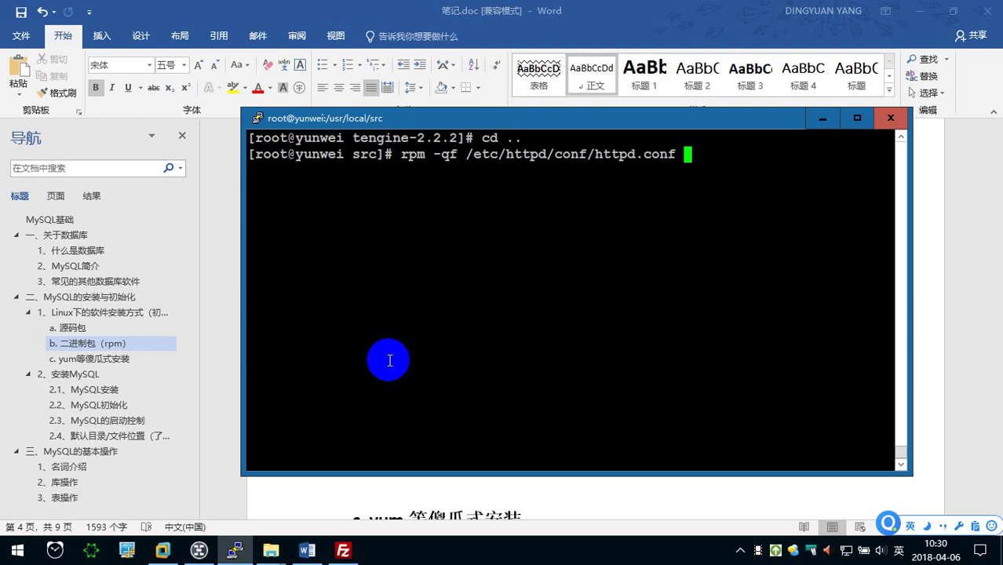
{"action": "key", "text": "Return"}
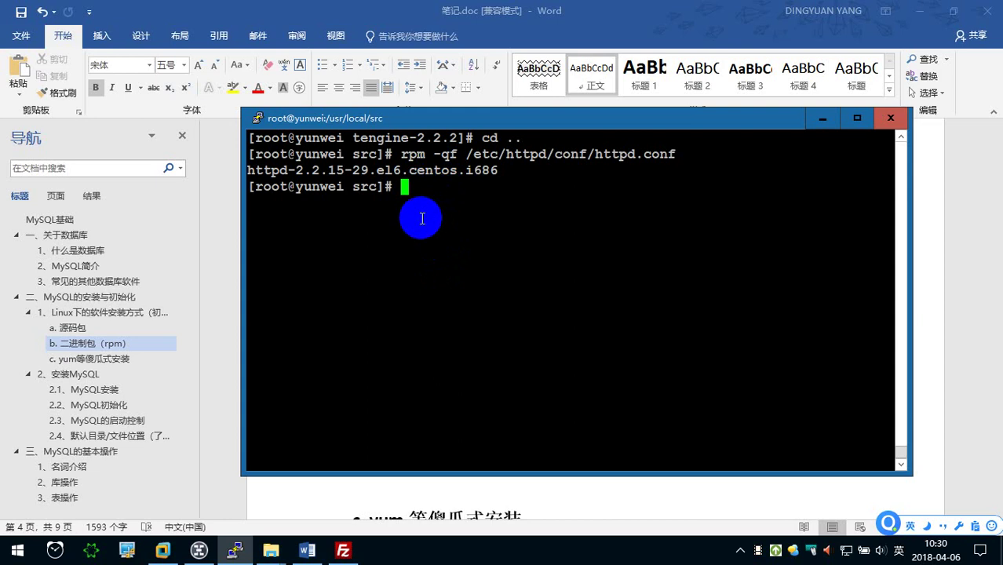
- Screenshot the command and its httpd-2.2.15-29.el6.centos.i686 result
{"action": "key", "text": "ctrl+alt+a"}
{"action": "left_click_drag", "start_coordinate": [246, 143], "coordinate": [712, 184]}
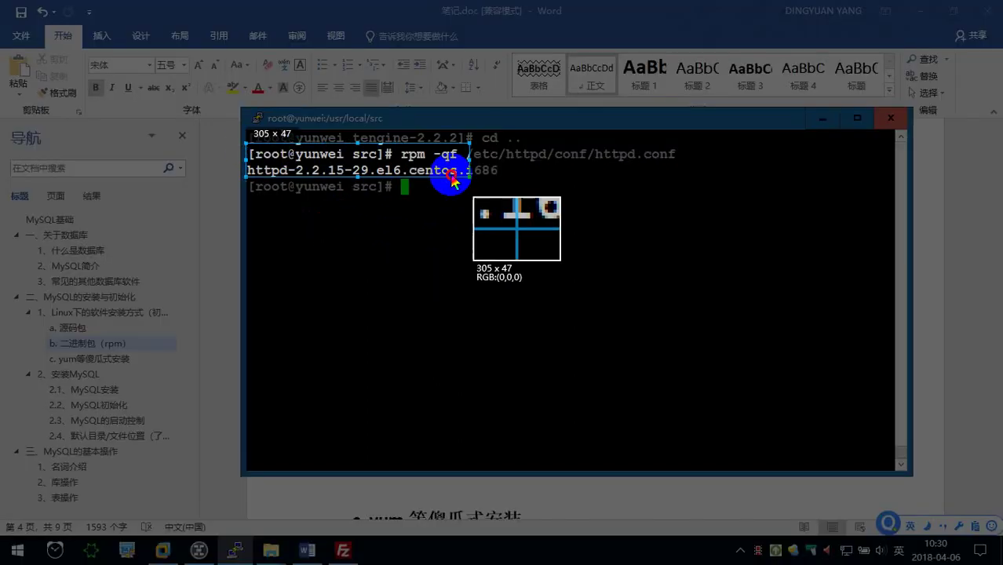
{"action": "double_click", "coordinate": [677, 189]}
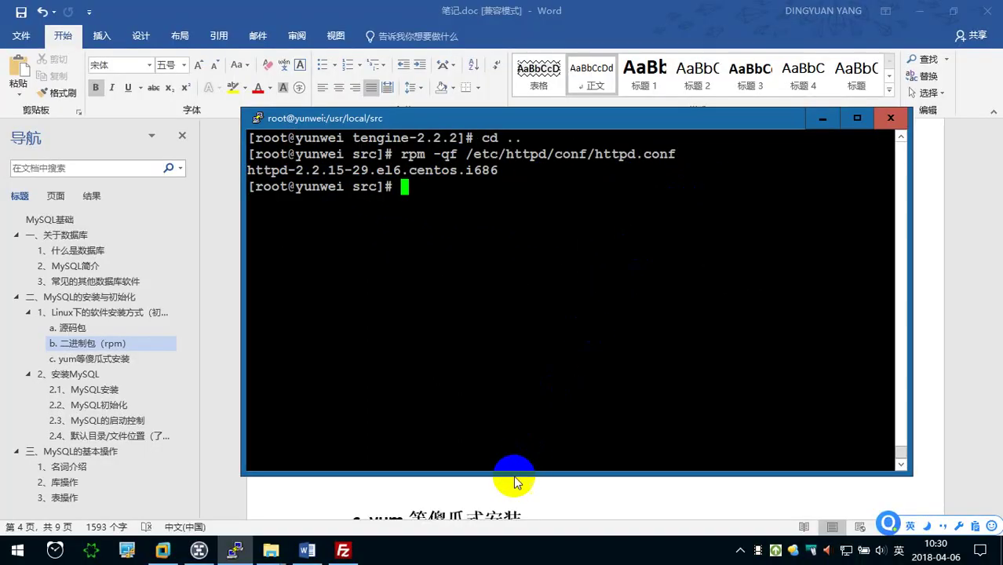
{"action": "left_click", "coordinate": [503, 502]}
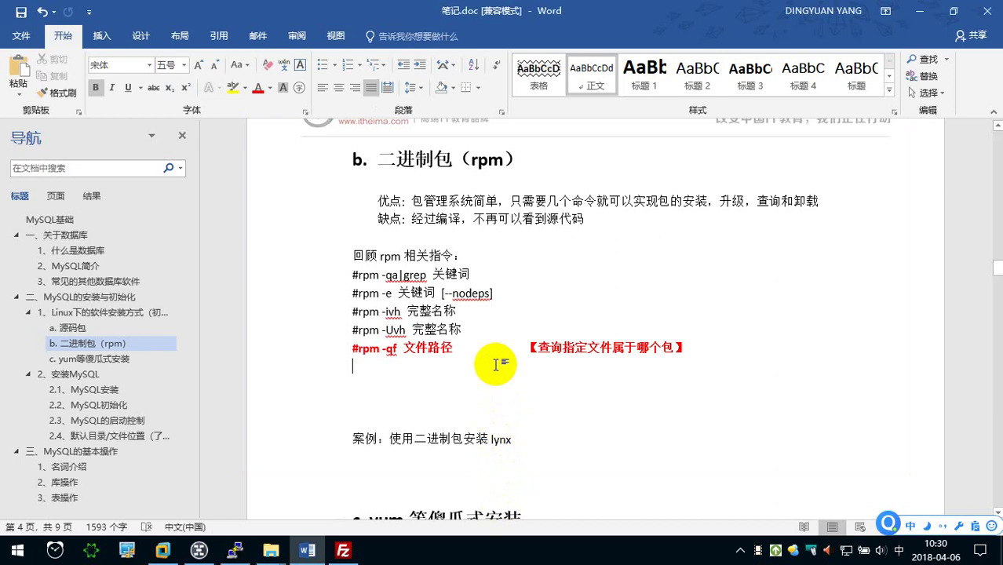
- Paste the rpm -qf terminal screenshot below the #rpm -qf line
{"action": "key", "text": "ctrl+v"}
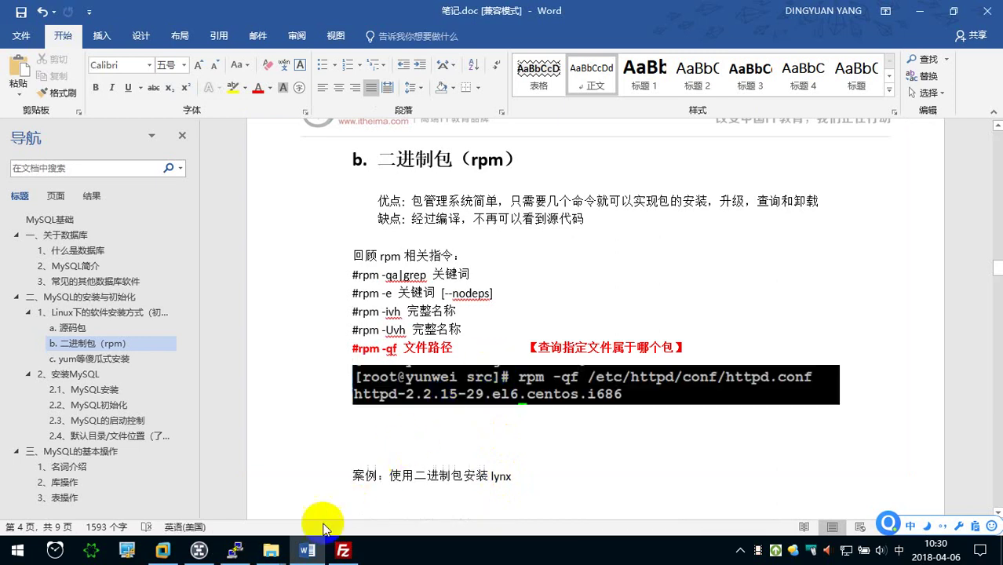
{"action": "left_click", "coordinate": [237, 552]}
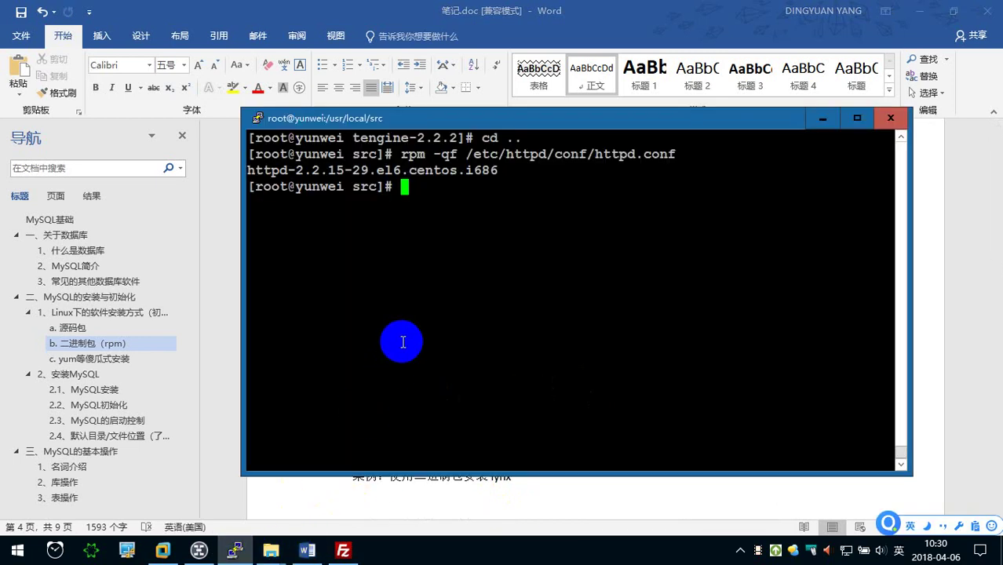
{"action": "left_click", "coordinate": [399, 499]}
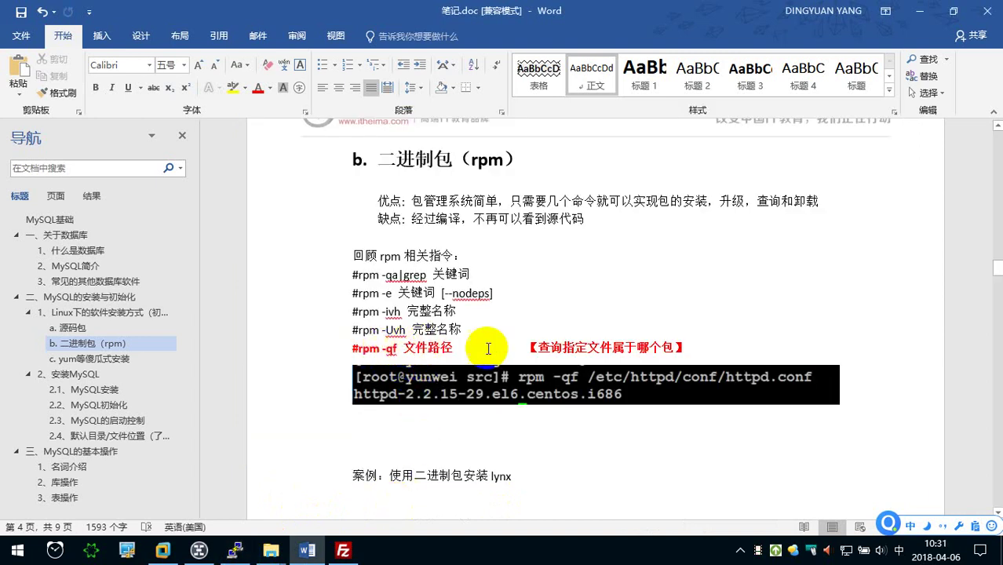
- Remove the blank lines under the image and add full-width （） after lynx
{"action": "scroll", "coordinate": [549, 361], "scroll_direction": "down", "scroll_amount": 1}
{"action": "left_click", "coordinate": [492, 384]}
{"action": "key", "text": "Delete"}
{"action": "key", "text": "Delete"}
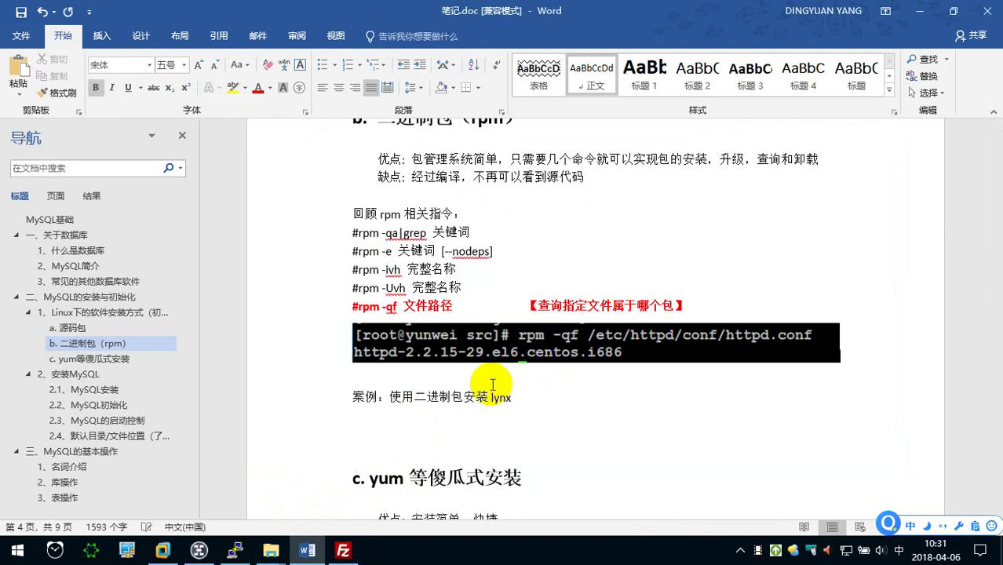
{"action": "scroll", "coordinate": [494, 369], "scroll_direction": "down", "scroll_amount": 2}
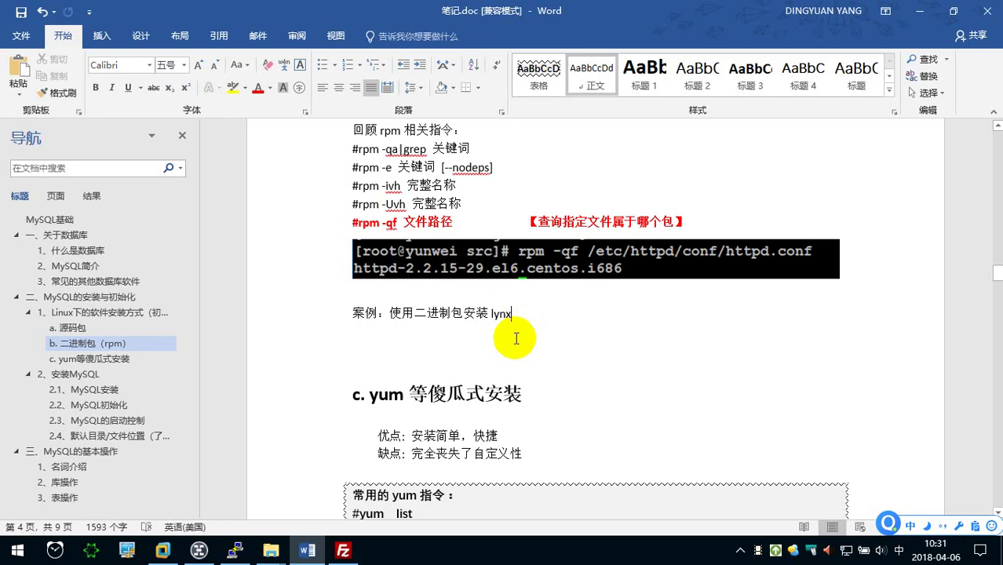
{"action": "type", "text": "（）"}
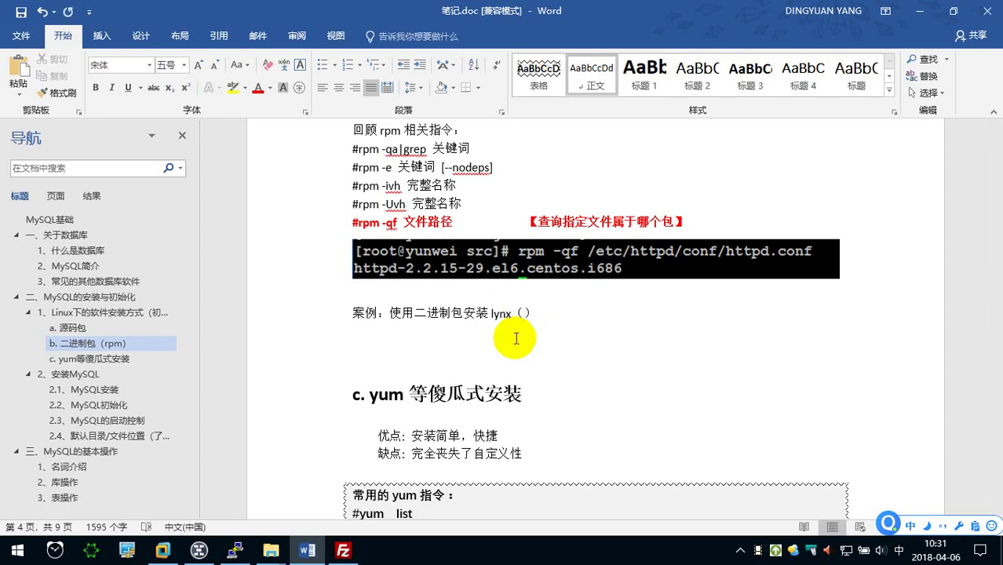
{"action": "type", "text": "一款纯"}
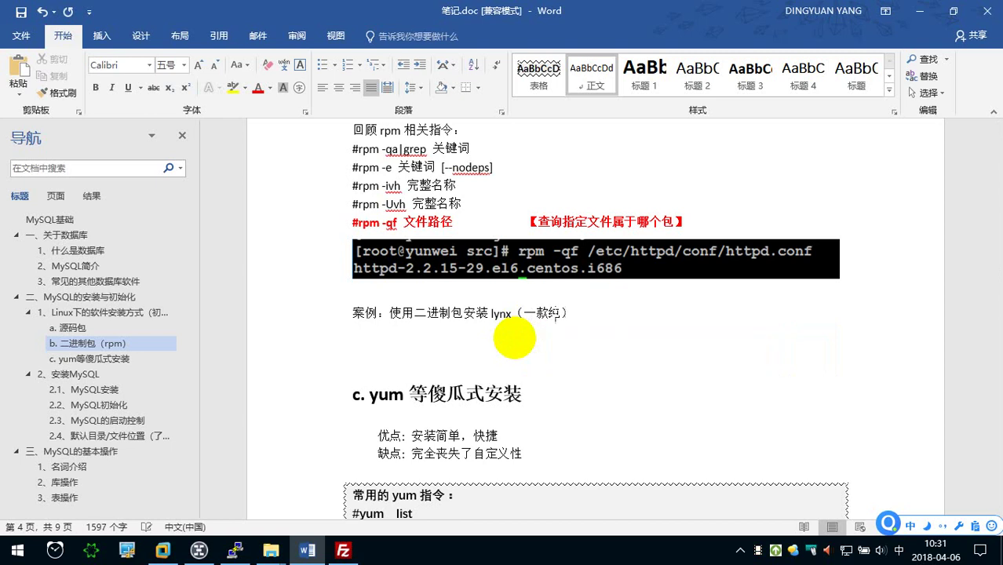
{"action": "type", "text": "命令行的"}
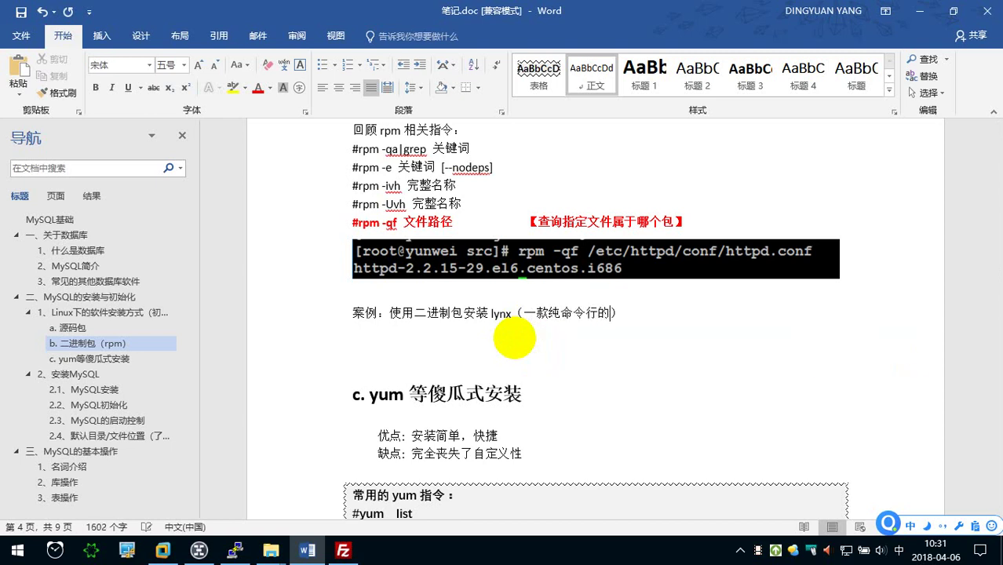
{"action": "type", "text": "浏览器"}
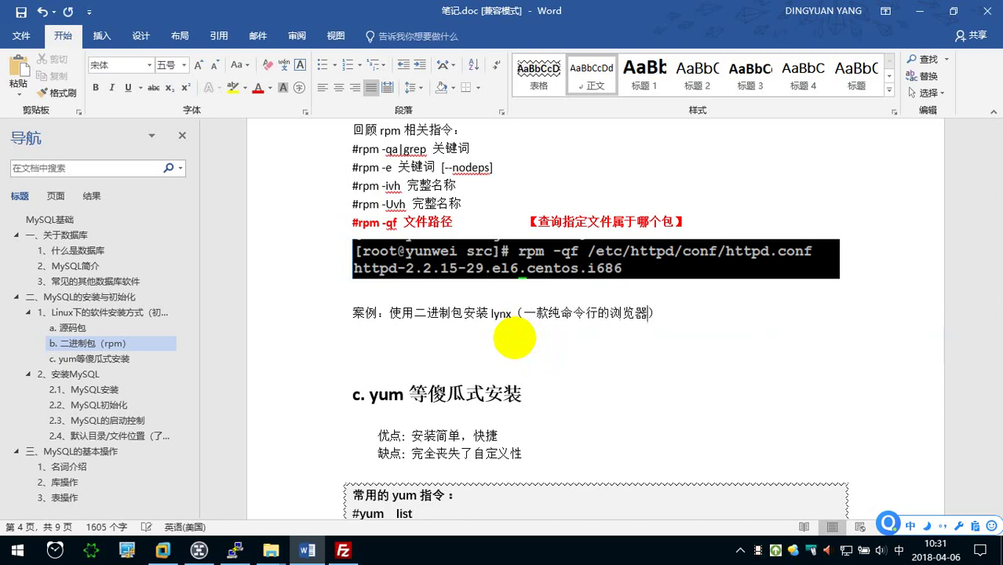
- Finish the lynx line reading 一款纯命令行的浏览器 and place the caret on a new line below
{"action": "key", "text": "End"}
{"action": "key", "text": "Return"}
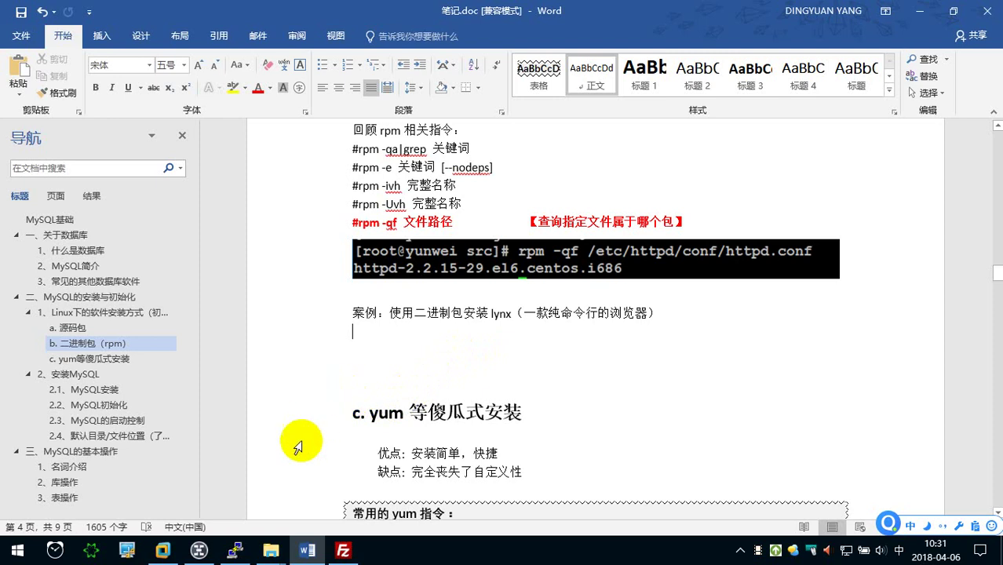
{"action": "left_click", "coordinate": [235, 550]}
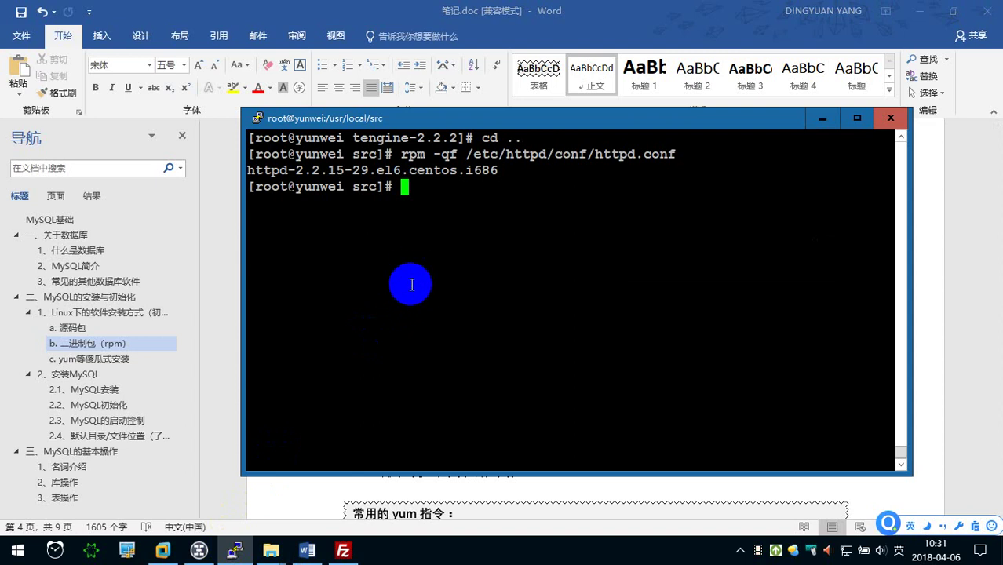
{"action": "left_click", "coordinate": [656, 31]}
{"action": "left_click", "coordinate": [550, 330]}
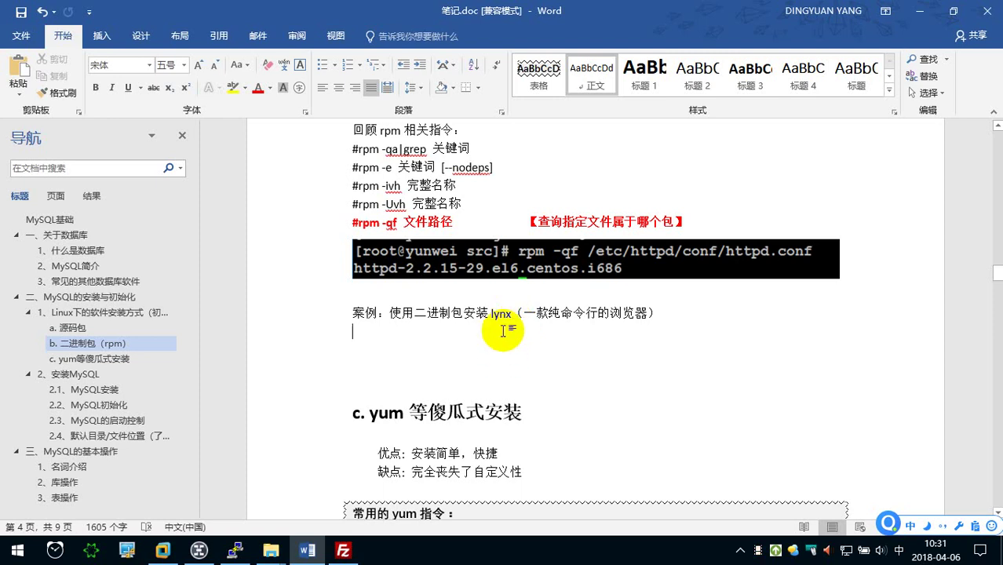
- Type the line 在光盘中就有这个包 below the lynx case, then return to the terminal
{"action": "scroll", "coordinate": [503, 330], "scroll_direction": "up", "scroll_amount": 1}
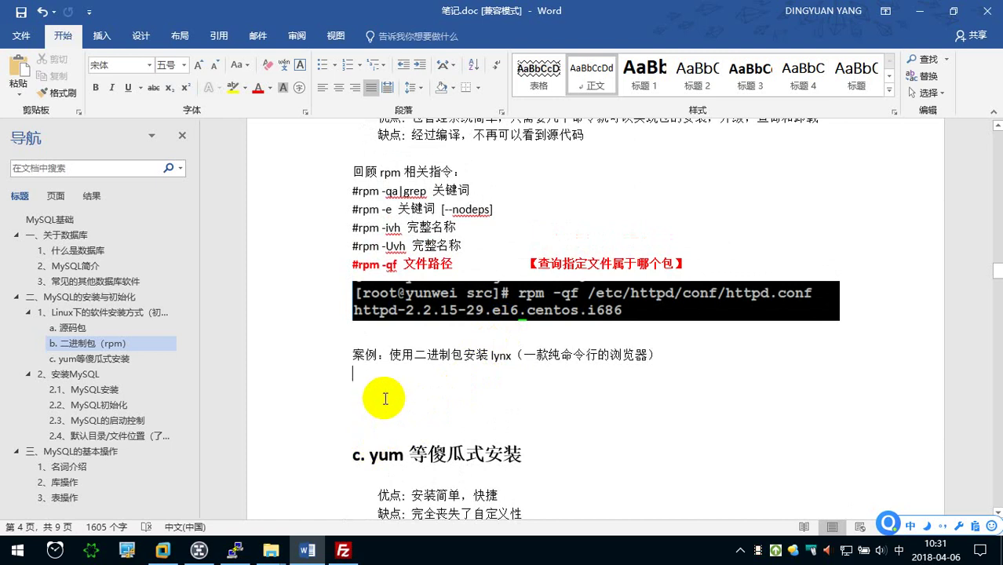
{"action": "type", "text": "zai"}
{"action": "key", "text": "space"}
{"action": "type", "text": "guang'pan"}
{"action": "key", "text": "space"}
{"action": "type", "text": "zhong"}
{"action": "key", "text": "space"}
{"action": "type", "text": "jiu"}
{"action": "key", "text": "space"}
{"action": "type", "text": "you"}
{"action": "key", "text": "space"}
{"action": "type", "text": "zhege"}
{"action": "key", "text": "space"}
{"action": "type", "text": "ban"}
{"action": "key", "text": "BackSpace"}
{"action": "type", "text": "o"}
{"action": "key", "text": "space"}
{"action": "type", "text": "："}
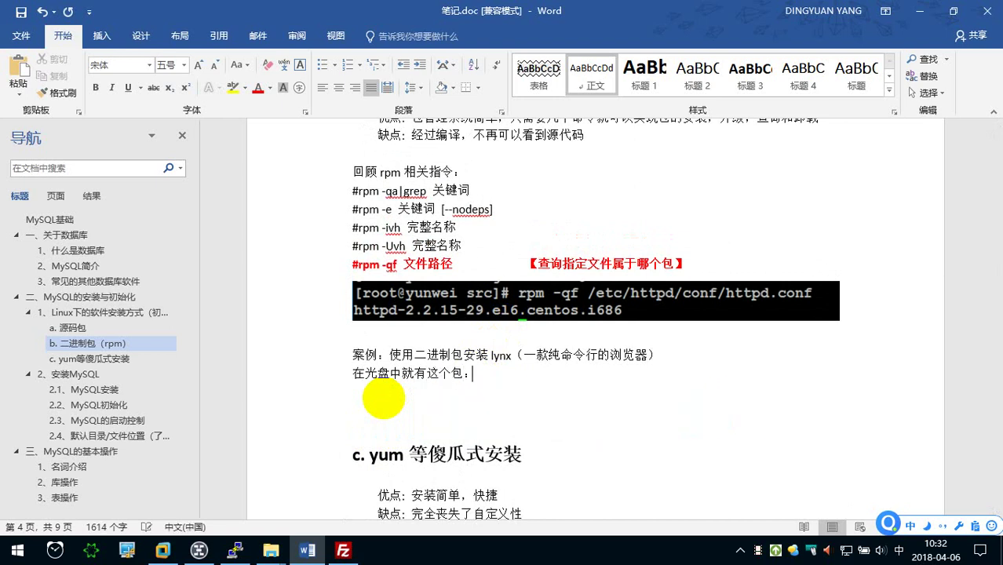
{"action": "key", "text": "BackSpace"}
{"action": "key", "text": "Return"}
{"action": "key", "text": "alt+Tab"}
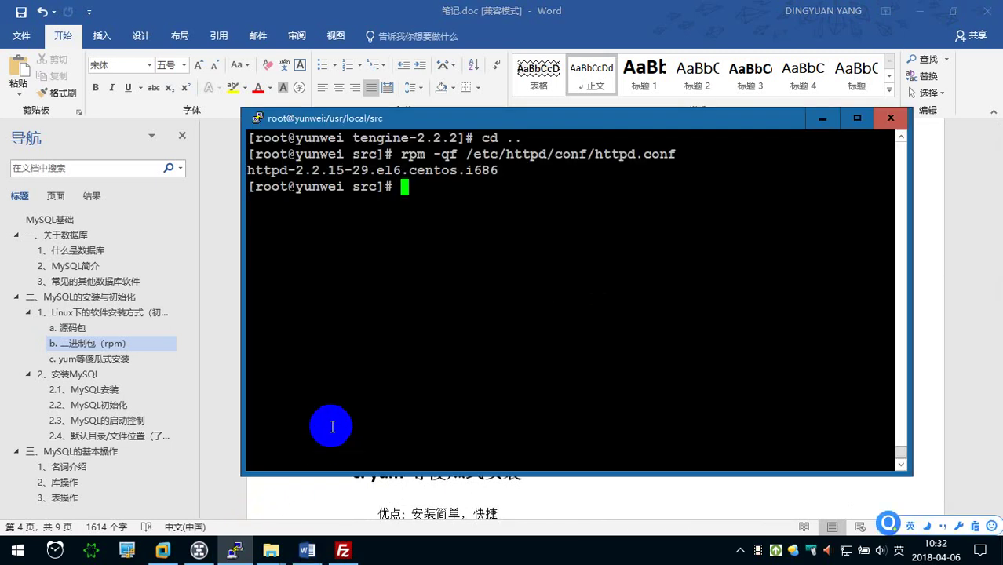
- Run lsblk and note the 3.6G sr0 optical disc
{"action": "type", "text": "ls"}
{"action": "type", "text": "blk"}
{"action": "key", "text": "Return"}
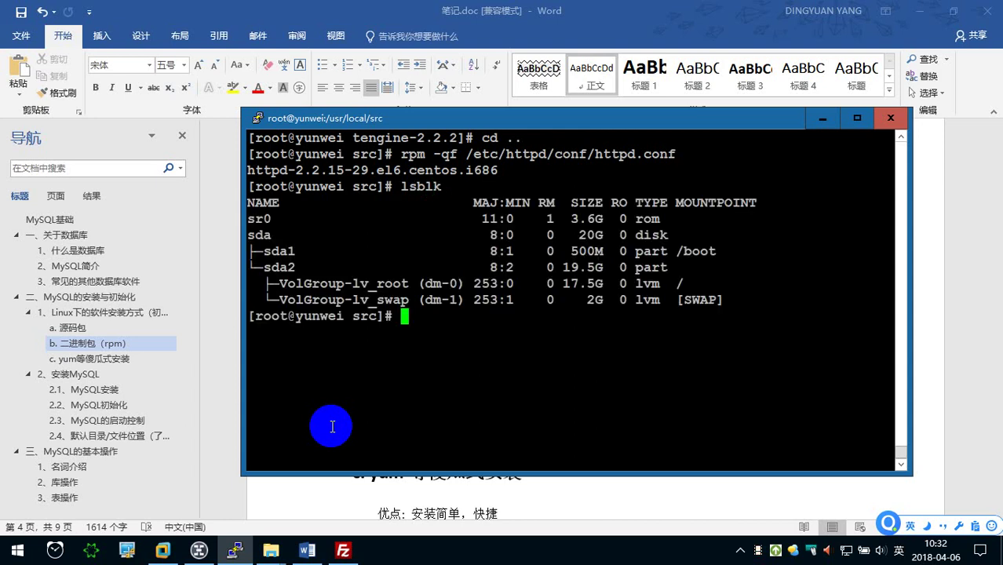
{"action": "left_click_drag", "start_coordinate": [555, 219], "coordinate": [610, 219]}
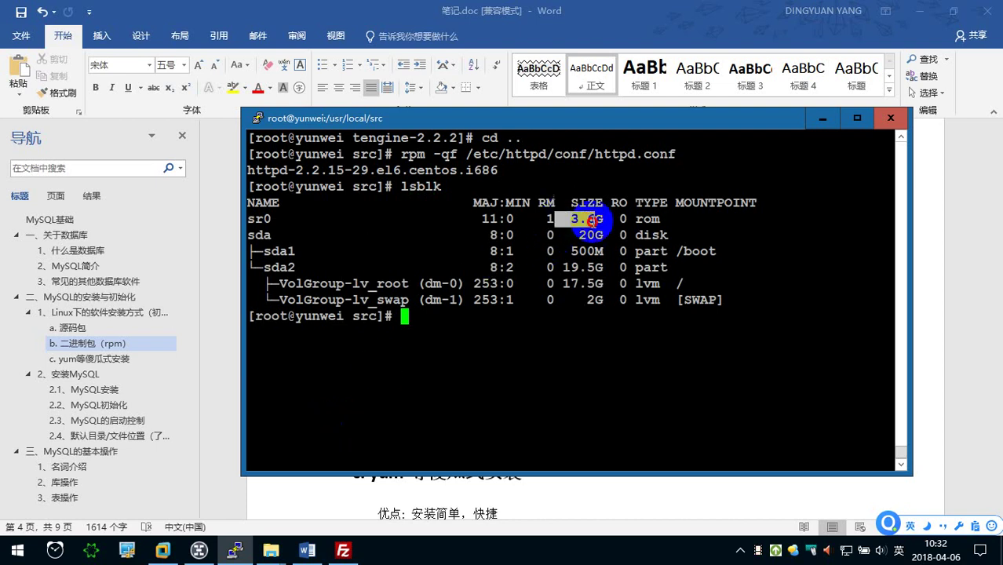
{"action": "left_click", "coordinate": [461, 321]}
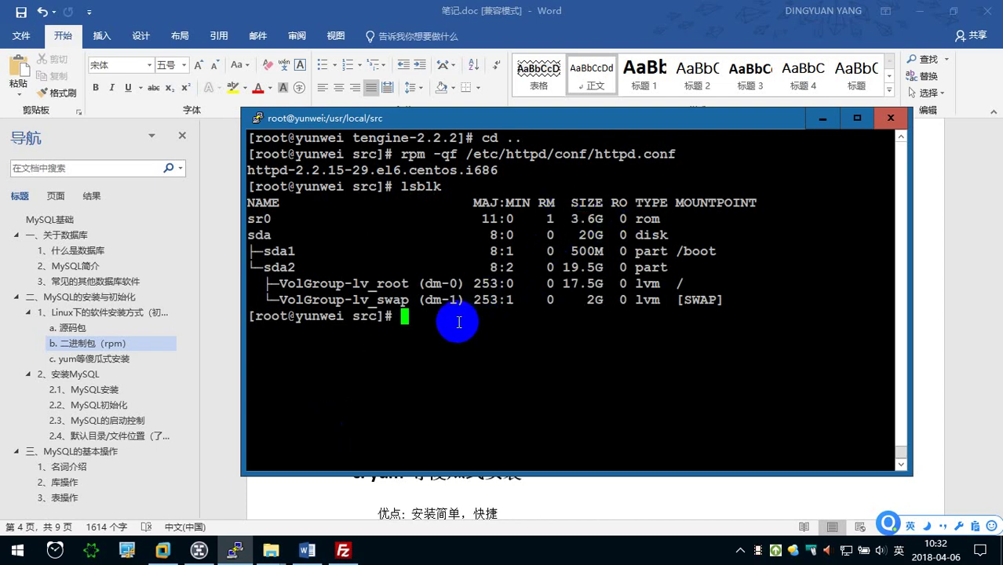
- Create /mnt/dvd and mount /dev/sr0 on it
{"action": "type", "text": "ls "}
{"action": "type", "text": "/mnt/"}
{"action": "key", "text": "BackSpace"}
{"action": "key", "text": "BackSpace"}
{"action": "key", "text": "BackSpace"}
{"action": "key", "text": "BackSpace"}
{"action": "type", "text": "mk"}
{"action": "key", "text": "BackSpace"}
{"action": "key", "text": "BackSpace"}
{"action": "type", "text": "mkdir /mnt/dvd"}
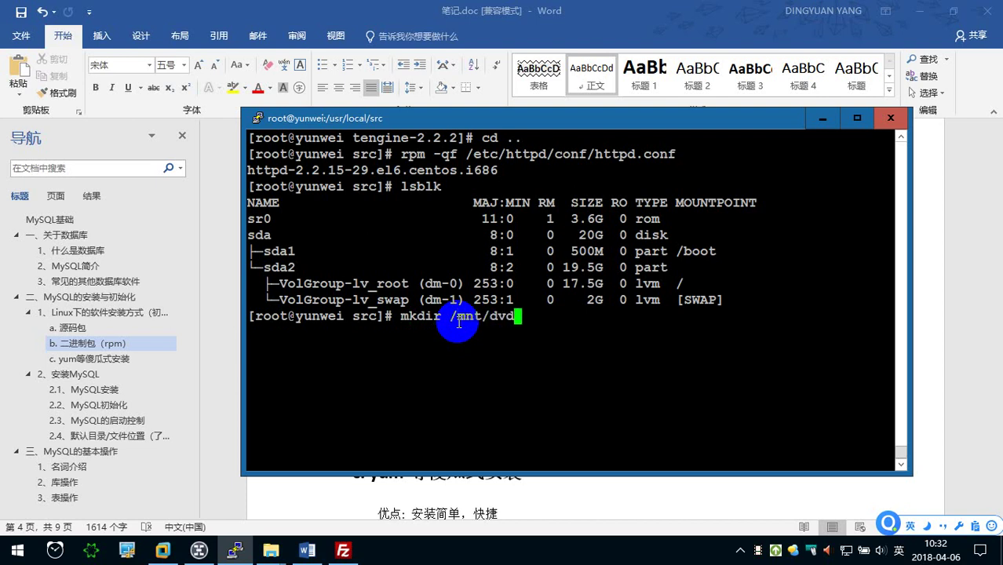
{"action": "key", "text": "Return"}
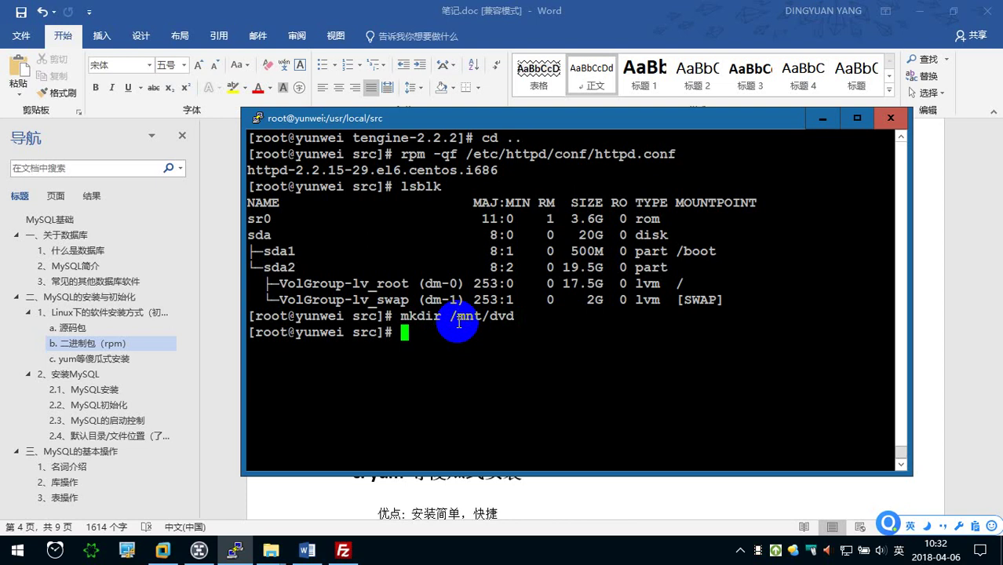
{"action": "type", "text": "mount "}
{"action": "type", "text": "/dev/sr0 /mnt/dvd/"}
{"action": "key", "text": "Return"}
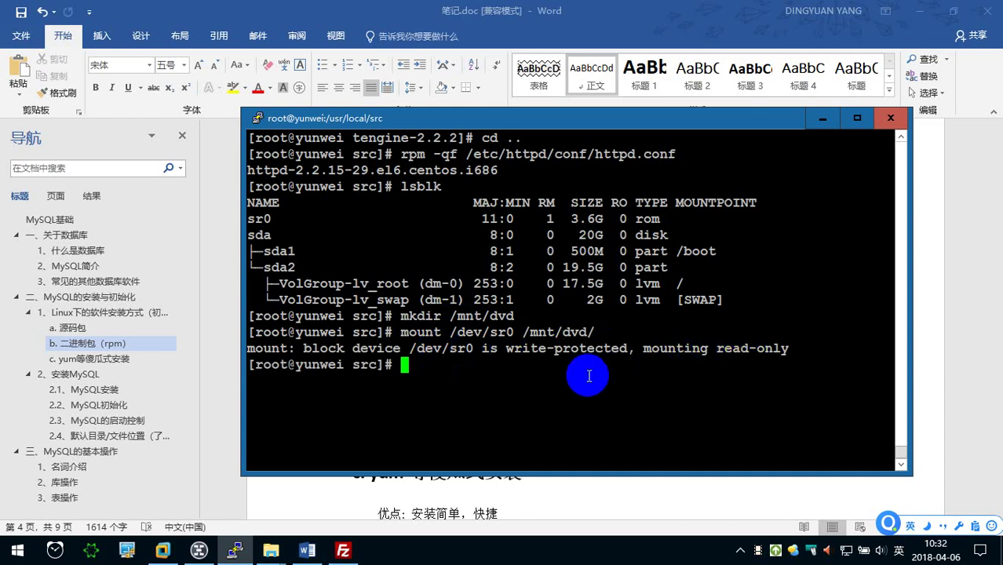
- Install /mnt/dvd/Packages/lynx-2.8.6-27.el6.i686.rpm with rpm -ivh and frame the output for a screenshot
{"action": "type", "text": "rpm -"}
{"action": "type", "text": "ivh"}
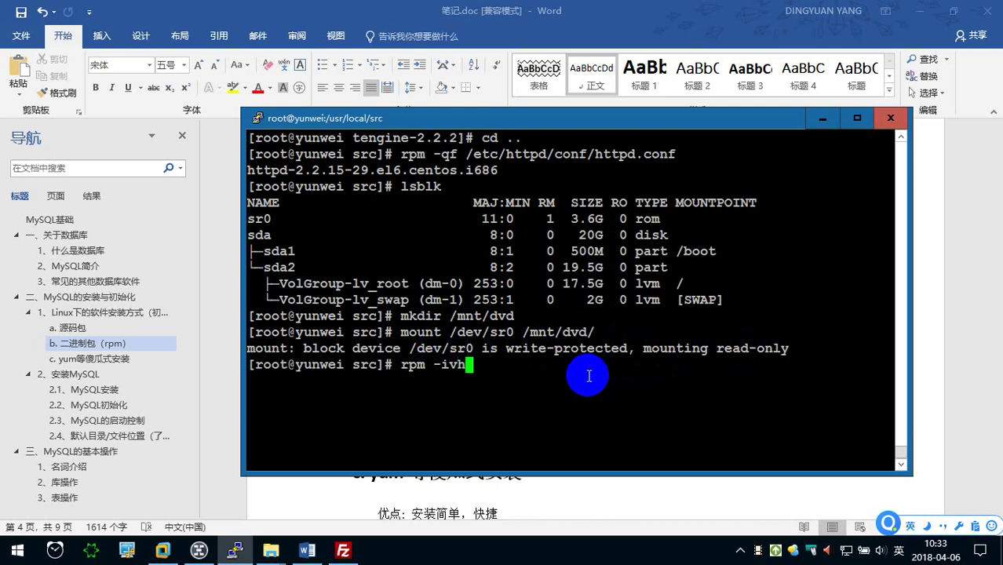
{"action": "type", "text": " /m"}
{"action": "key", "text": "Tab"}
{"action": "type", "text": "d"}
{"action": "key", "text": "Tab"}
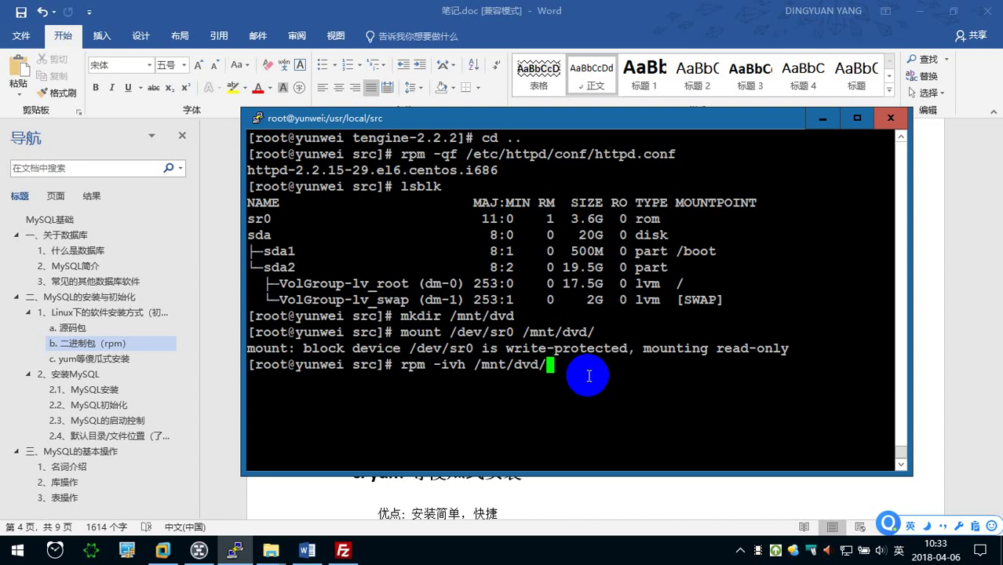
{"action": "type", "text": "P"}
{"action": "key", "text": "Tab"}
{"action": "type", "text": "ly"}
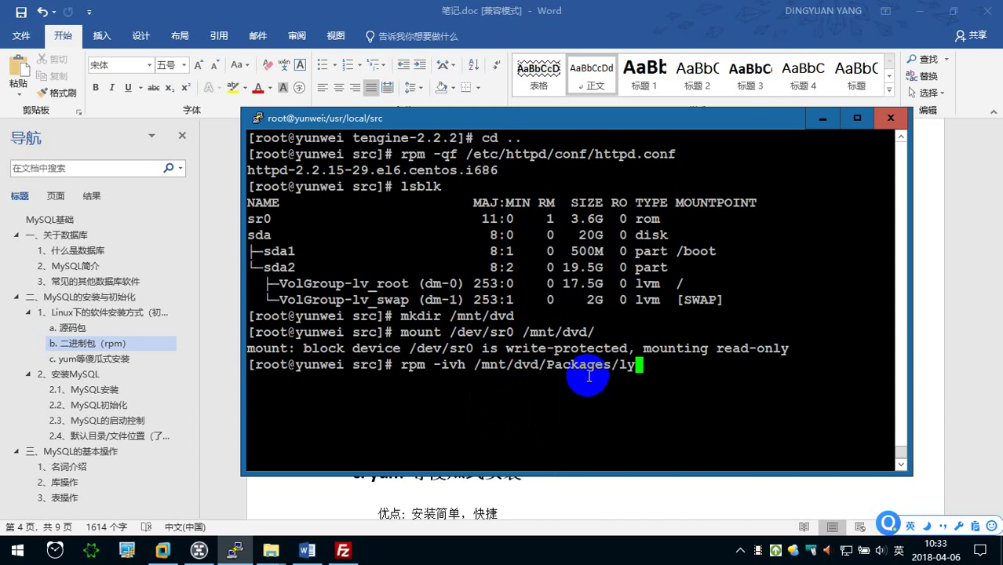
{"action": "key", "text": "Tab"}
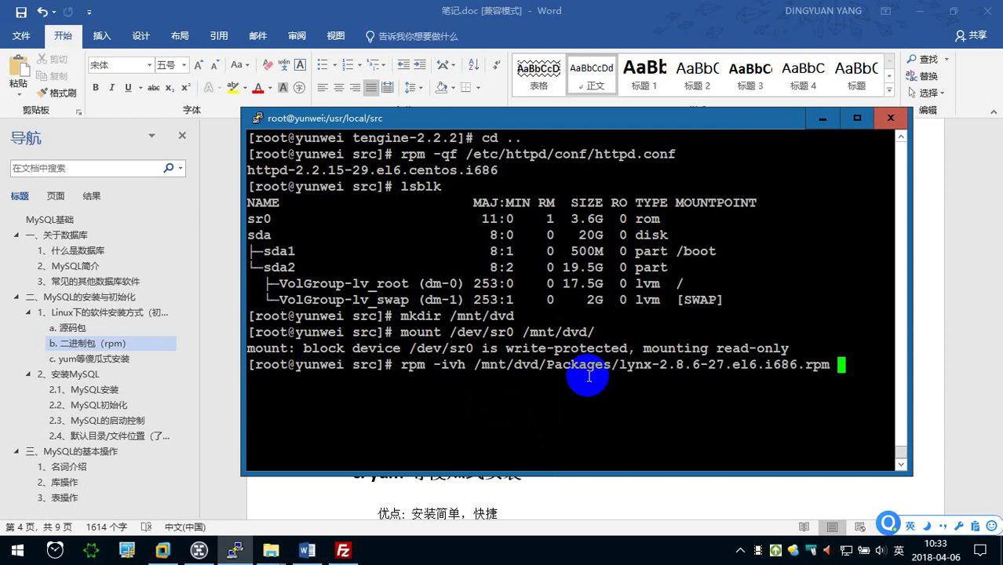
{"action": "key", "text": "Return"}
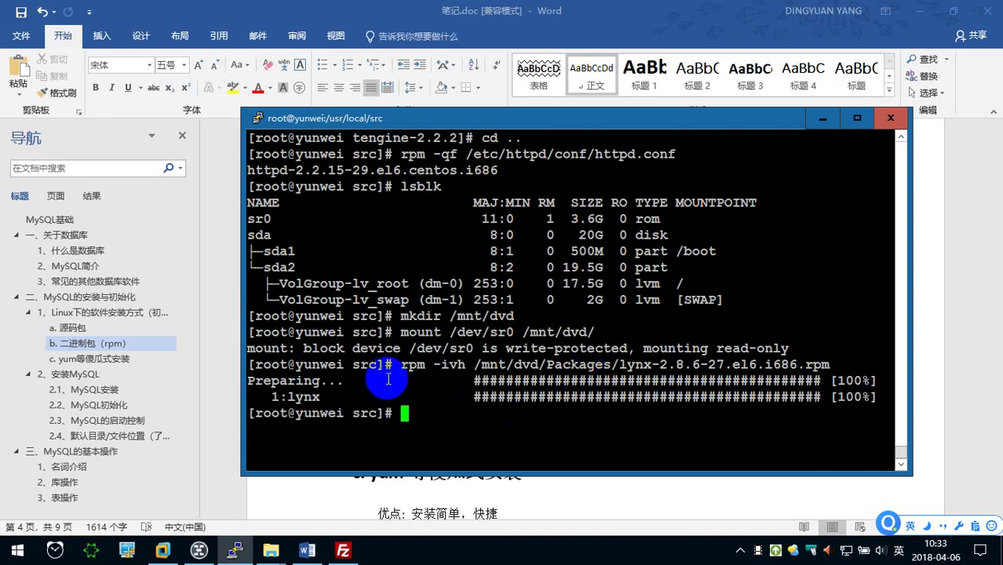
{"action": "key", "text": "ctrl+alt+a"}
{"action": "mouse_move", "coordinate": [246, 305]}
{"action": "left_mouse_down"}
{"action": "mouse_move", "coordinate": [645, 404]}
{"action": "mouse_move", "coordinate": [888, 423]}
{"action": "left_mouse_up"}
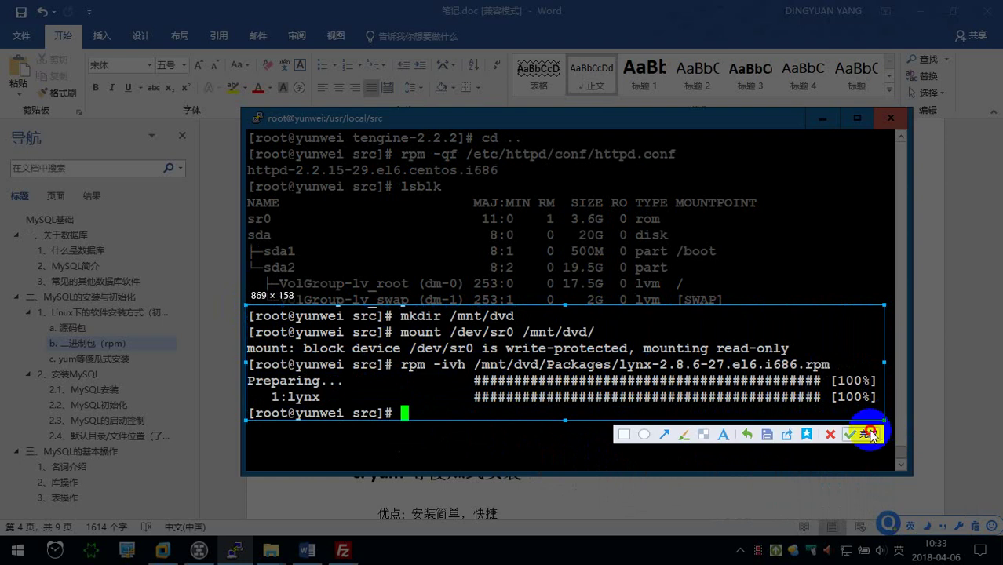
- Paste the mkdir, mount and lynx install screenshot below 在光盘中就有这个包
{"action": "left_click", "coordinate": [871, 430]}
{"action": "left_click", "coordinate": [645, 485]}
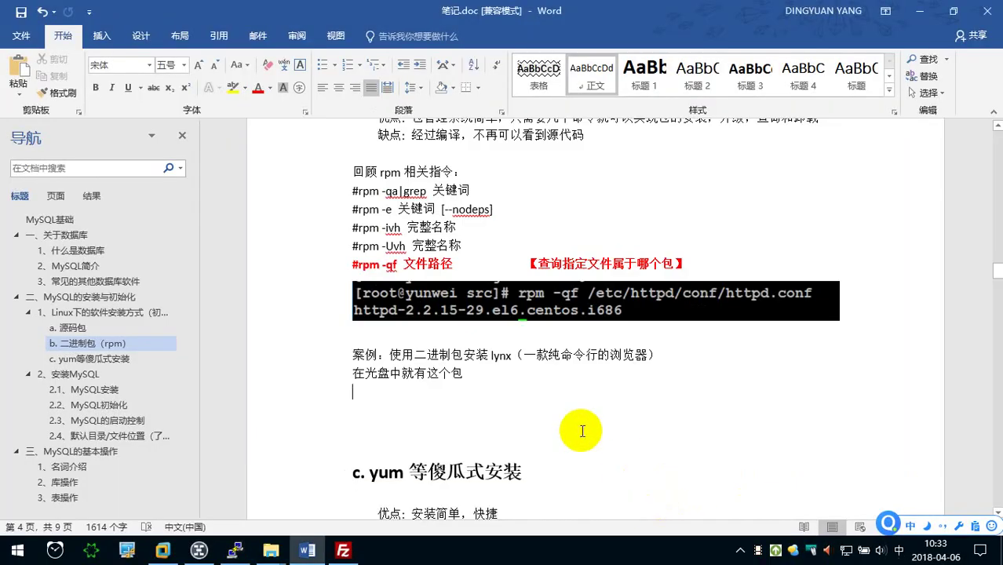
{"action": "key", "text": "ctrl+v"}
{"action": "key", "text": "Left"}
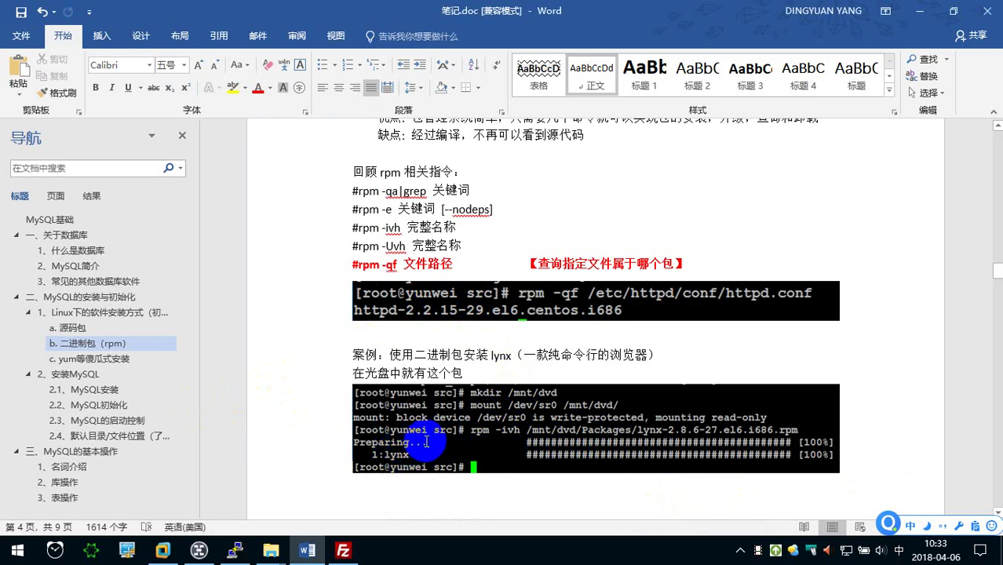
- Review the pasted screenshot and place the cursor just below it
{"action": "left_click_drag", "start_coordinate": [424, 441], "coordinate": [368, 458]}
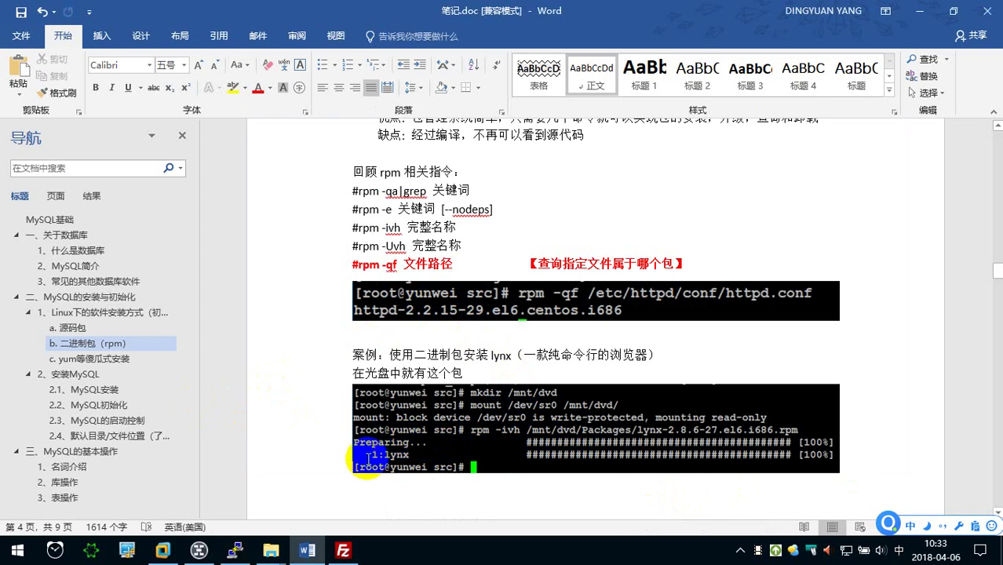
{"action": "scroll", "coordinate": [365, 456], "scroll_direction": "up", "scroll_amount": 3}
{"action": "scroll", "coordinate": [358, 455], "scroll_direction": "up", "scroll_amount": 5}
{"action": "scroll", "coordinate": [358, 455], "scroll_direction": "up", "scroll_amount": 10}
{"action": "scroll", "coordinate": [392, 431], "scroll_direction": "up", "scroll_amount": 5}
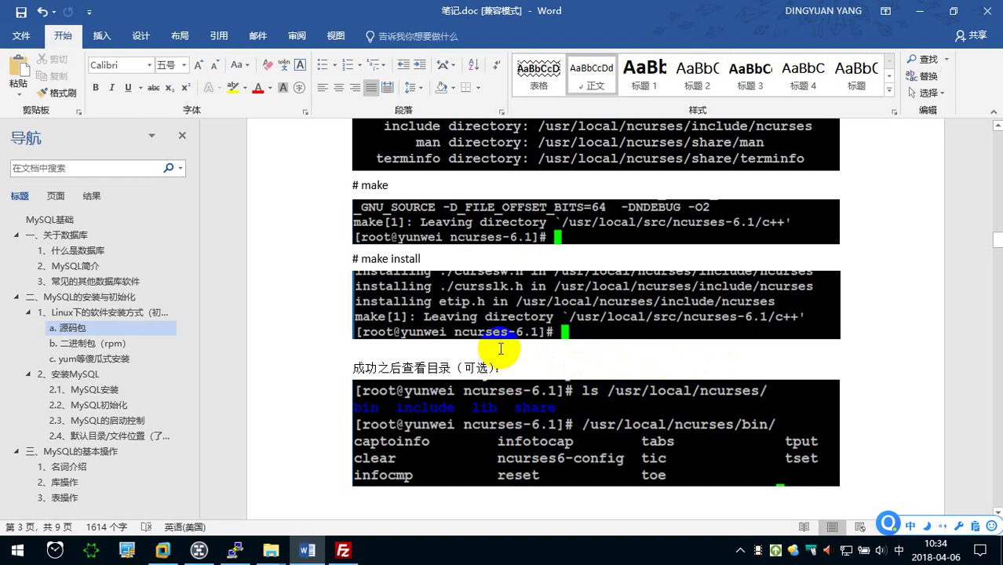
{"action": "scroll", "coordinate": [500, 349], "scroll_direction": "down", "scroll_amount": 4}
{"action": "scroll", "coordinate": [501, 351], "scroll_direction": "down", "scroll_amount": 7}
{"action": "scroll", "coordinate": [501, 353], "scroll_direction": "down", "scroll_amount": 2}
{"action": "scroll", "coordinate": [500, 355], "scroll_direction": "down", "scroll_amount": 2}
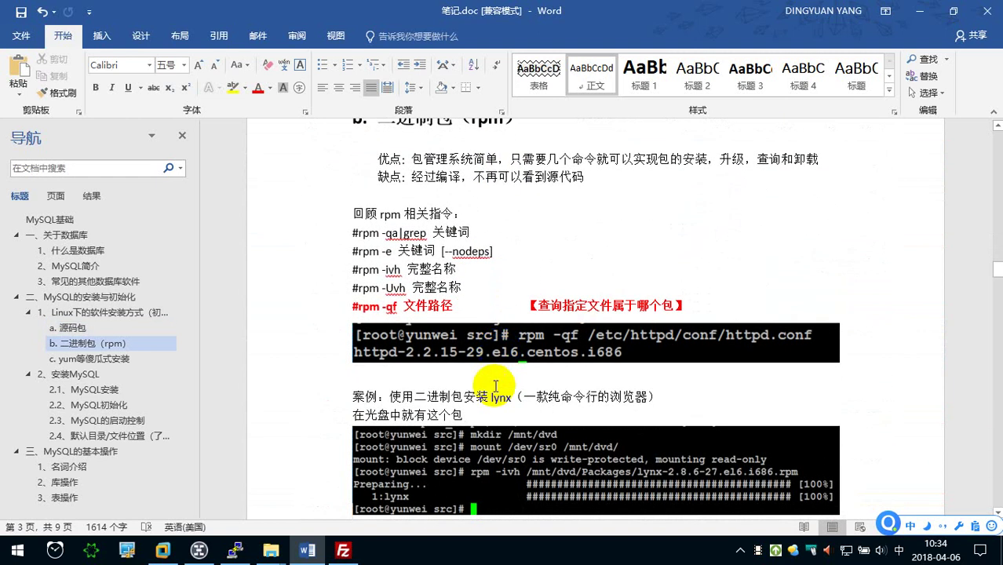
{"action": "scroll", "coordinate": [518, 369], "scroll_direction": "down", "scroll_amount": 3}
{"action": "scroll", "coordinate": [502, 365], "scroll_direction": "down", "scroll_amount": 1}
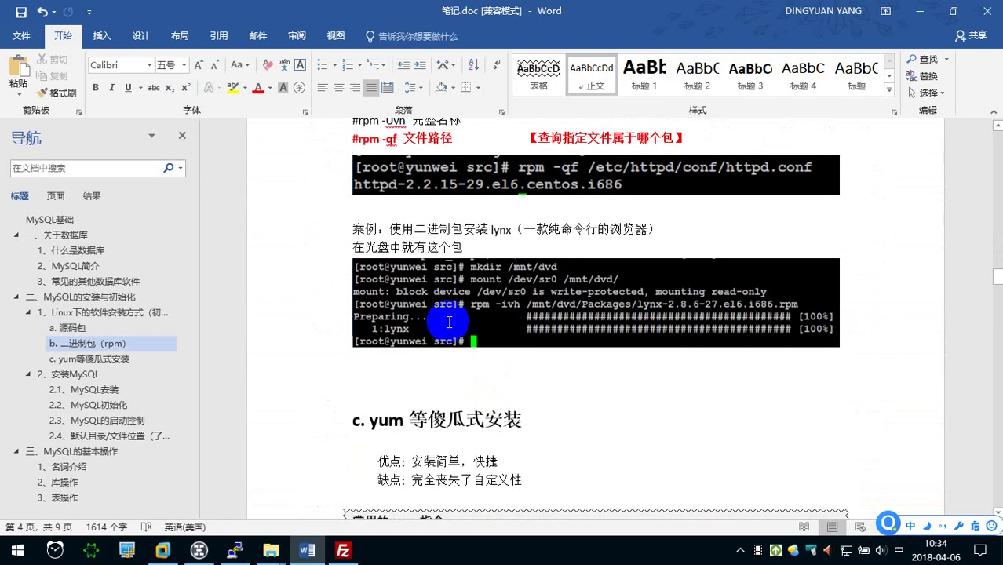
{"action": "left_click", "coordinate": [396, 365]}
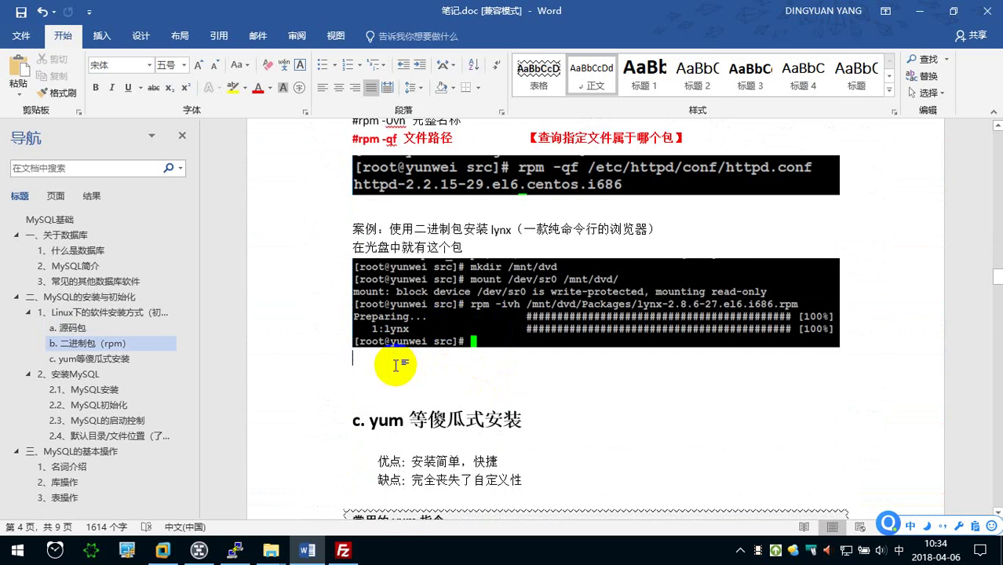
{"action": "left_click", "coordinate": [235, 551]}
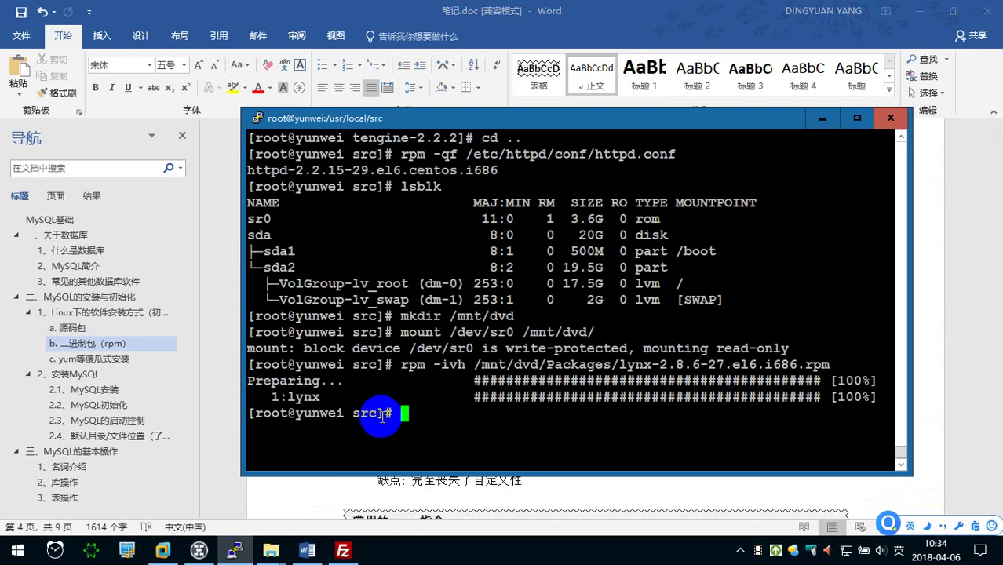
{"action": "key", "text": "ctrl+l"}
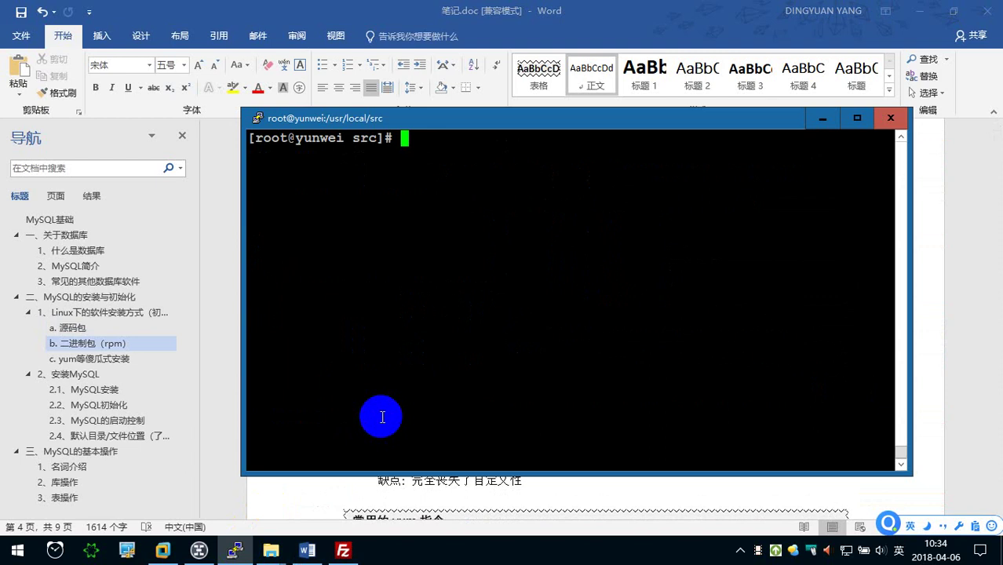
{"action": "type", "text": "lynx"}
{"action": "type", "text": " --dump"}
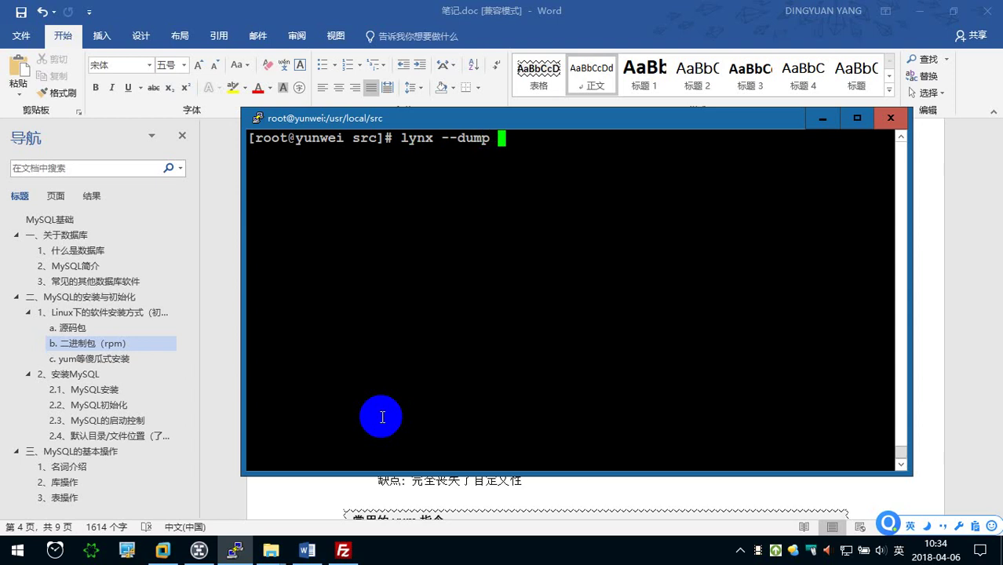
{"action": "type", "text": " www.baidu.com"}
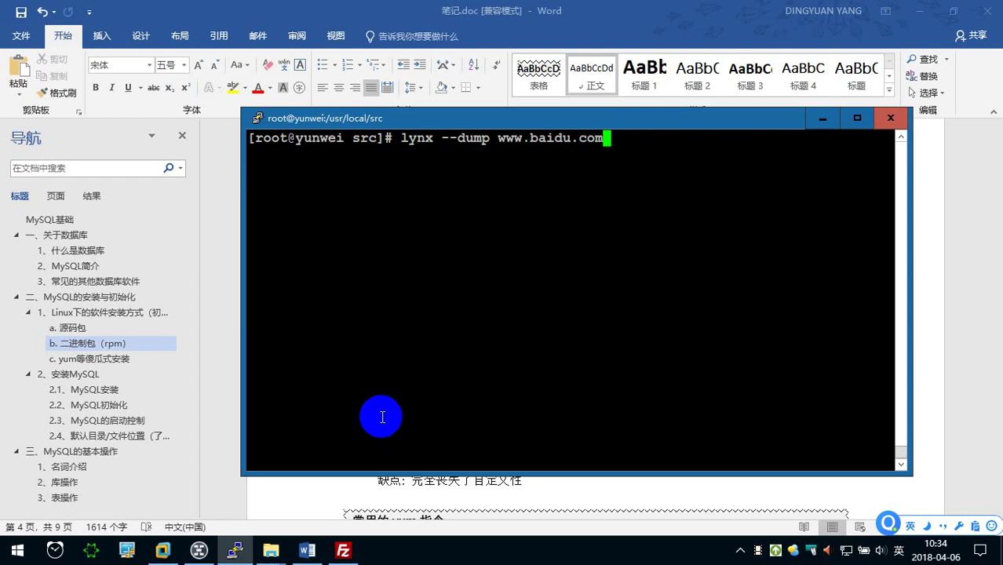
{"action": "key", "text": "Return"}
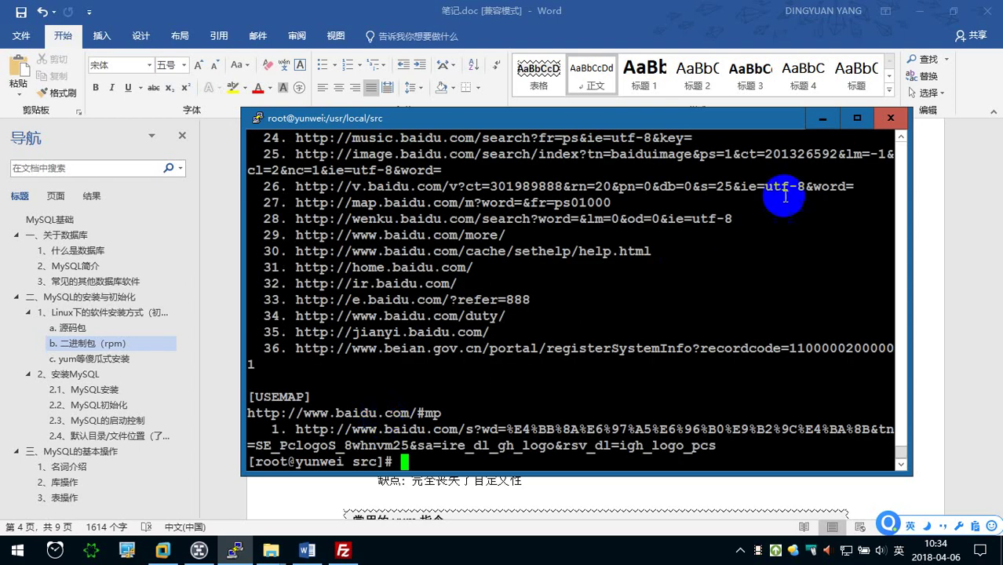
- Maximize PuTTY and highlight the dump command, the [2] refresh link and [5] search field
{"action": "left_click", "coordinate": [857, 117]}
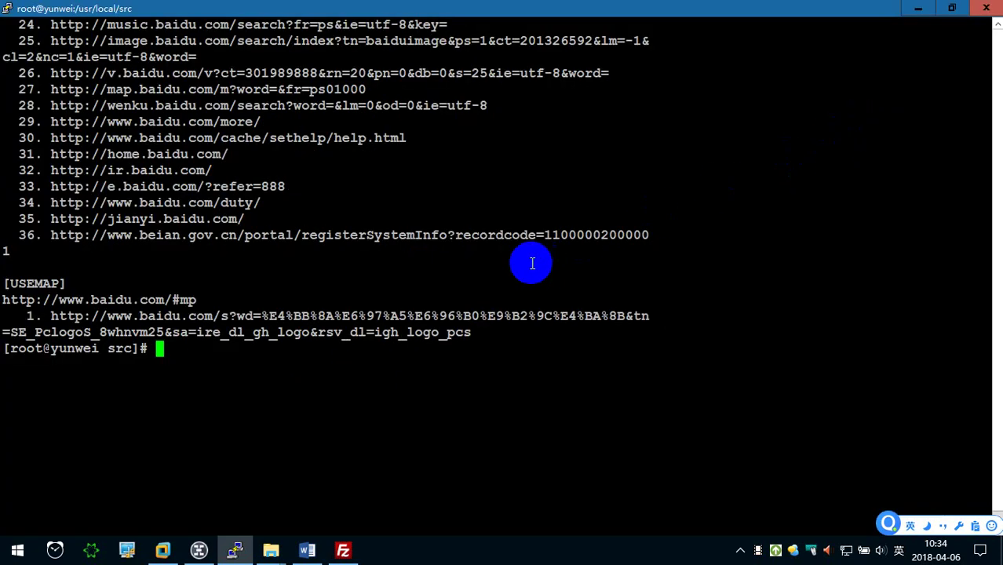
{"action": "scroll", "coordinate": [545, 262], "scroll_direction": "up", "scroll_amount": 5}
{"action": "scroll", "coordinate": [515, 263], "scroll_direction": "up", "scroll_amount": 10}
{"action": "scroll", "coordinate": [578, 264], "scroll_direction": "up", "scroll_amount": 6}
{"action": "scroll", "coordinate": [578, 264], "scroll_direction": "down", "scroll_amount": 6}
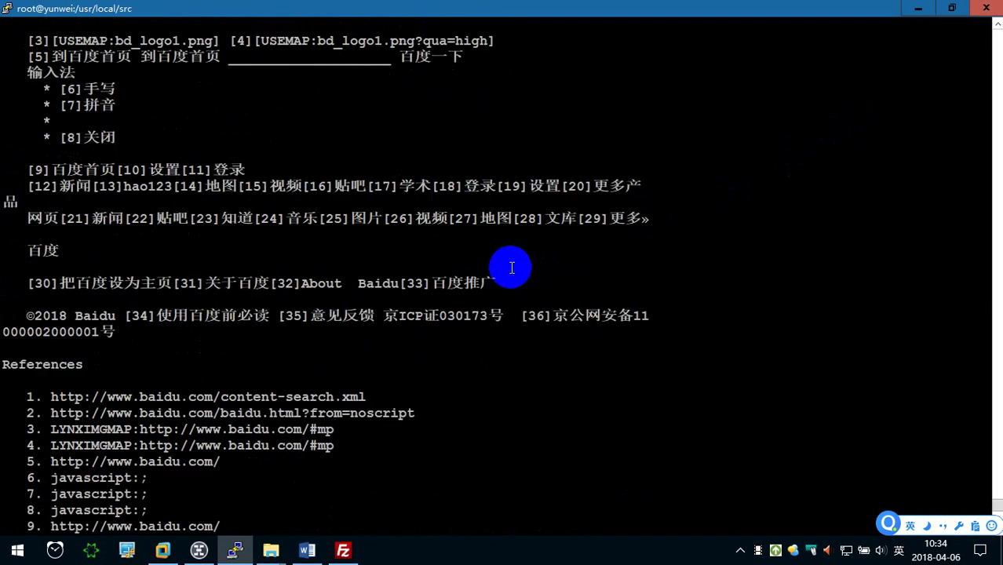
{"action": "scroll", "coordinate": [512, 269], "scroll_direction": "up", "scroll_amount": 5}
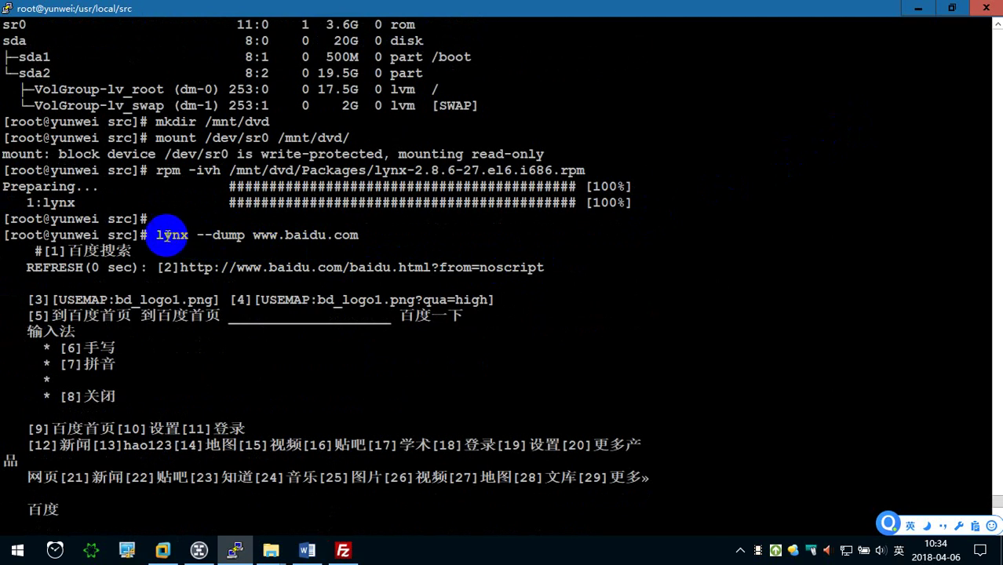
{"action": "left_click_drag", "start_coordinate": [172, 235], "coordinate": [347, 231]}
{"action": "left_click", "coordinate": [78, 262]}
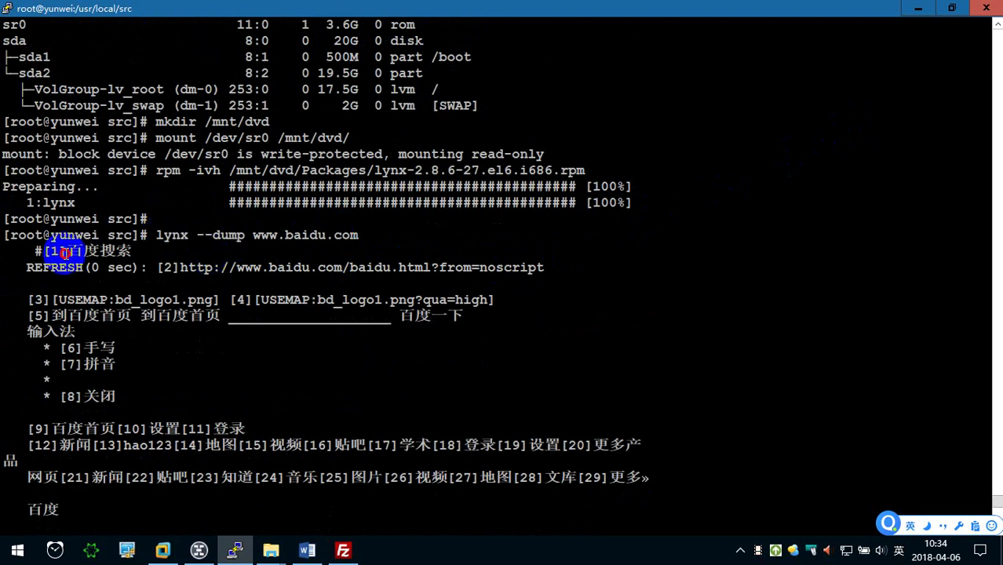
{"action": "left_click_drag", "start_coordinate": [158, 267], "coordinate": [440, 268]}
{"action": "left_click_drag", "start_coordinate": [223, 314], "coordinate": [383, 316]}
{"action": "left_click", "coordinate": [361, 317]}
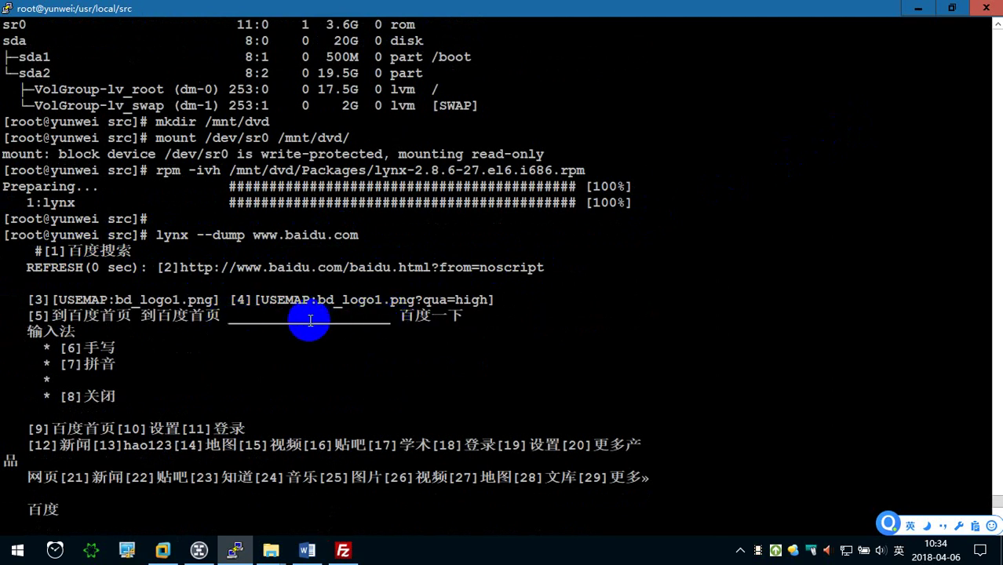
- Highlight the [1] and [2] link markers and the reference URLs, including reference 9
{"action": "scroll", "coordinate": [315, 317], "scroll_direction": "down", "scroll_amount": 5}
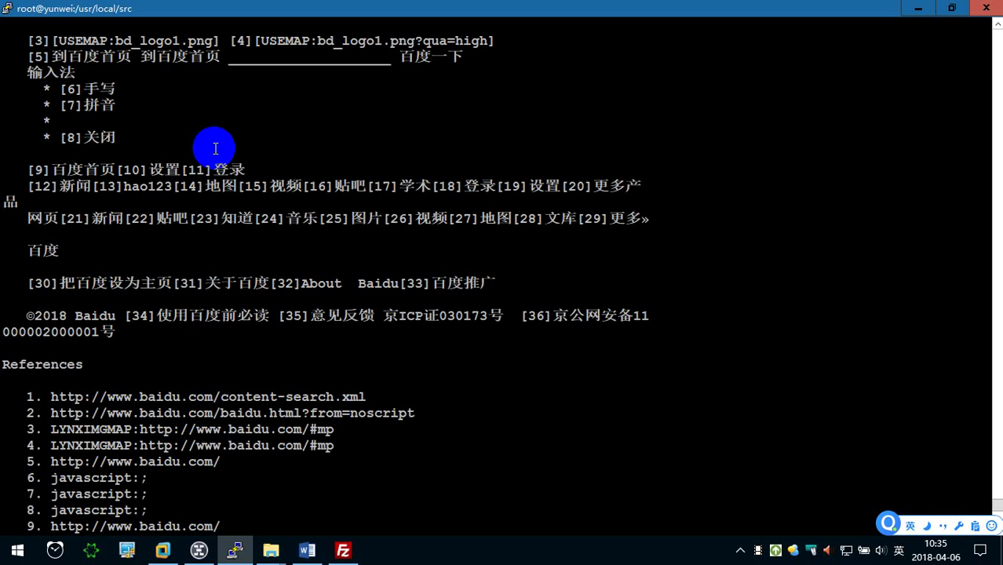
{"action": "scroll", "coordinate": [145, 167], "scroll_direction": "up", "scroll_amount": 5}
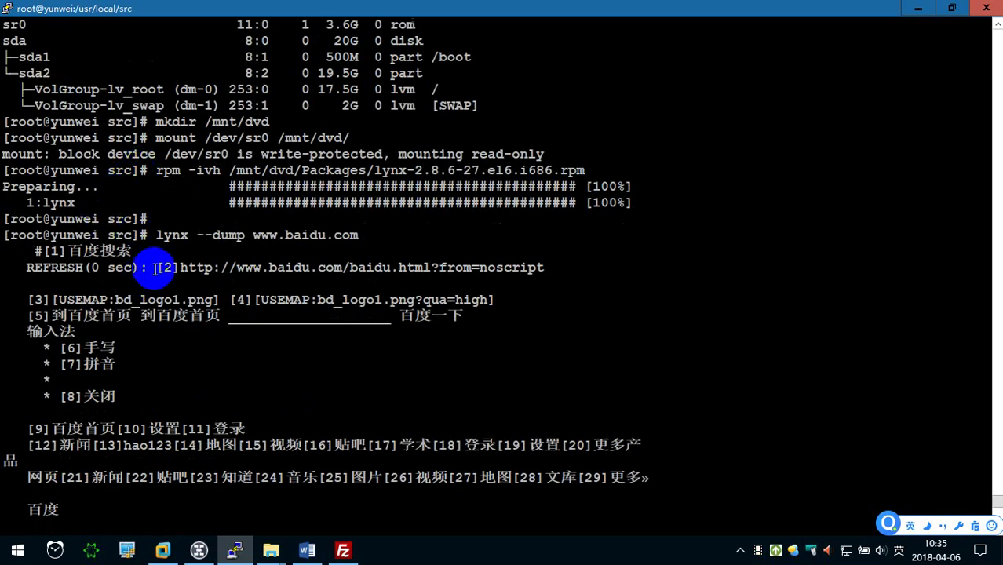
{"action": "left_click_drag", "start_coordinate": [156, 267], "coordinate": [179, 268]}
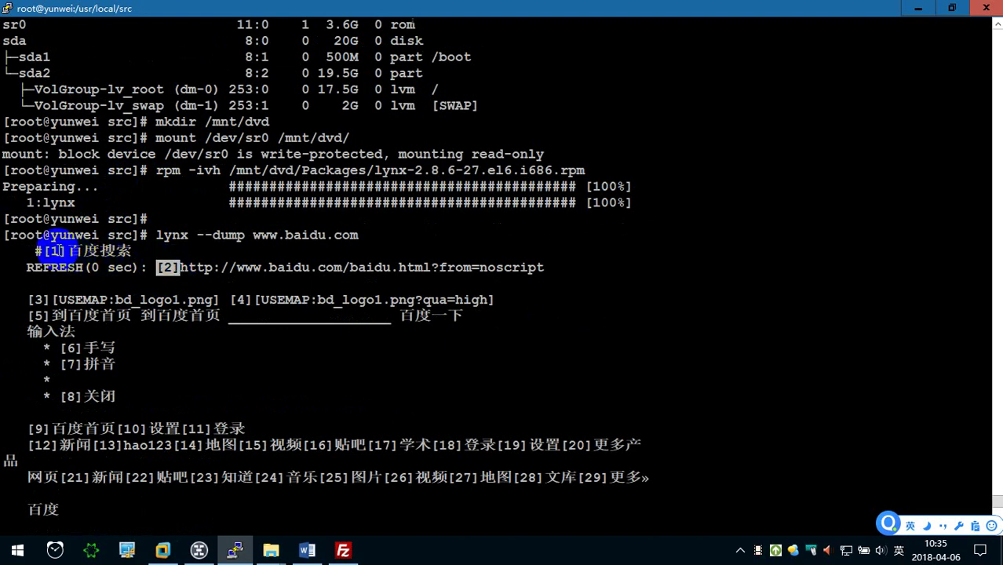
{"action": "left_click_drag", "start_coordinate": [42, 251], "coordinate": [54, 251]}
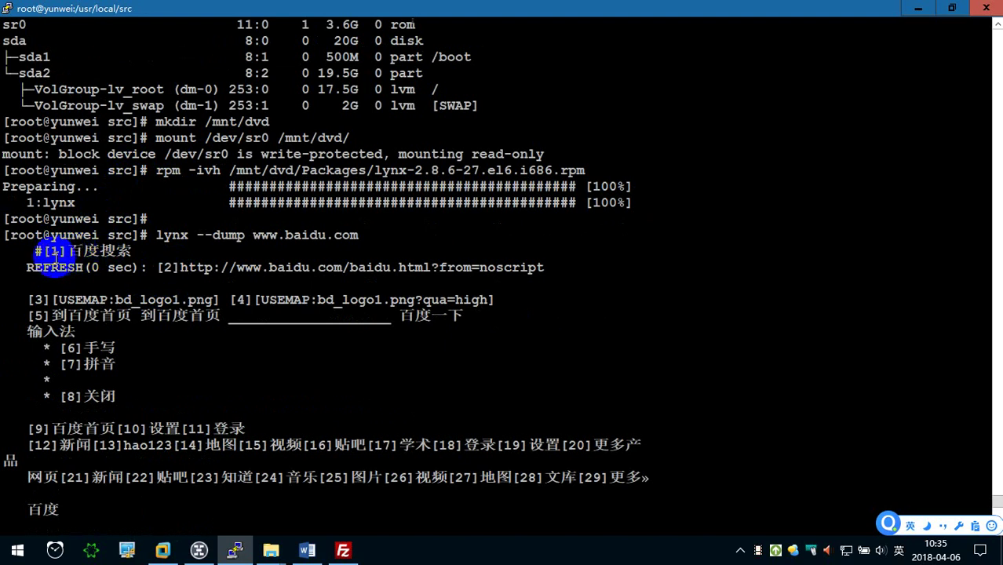
{"action": "scroll", "coordinate": [53, 253], "scroll_direction": "down", "scroll_amount": 10}
{"action": "left_click_drag", "start_coordinate": [27, 137], "coordinate": [345, 139]}
{"action": "scroll", "coordinate": [264, 191], "scroll_direction": "up", "scroll_amount": 5}
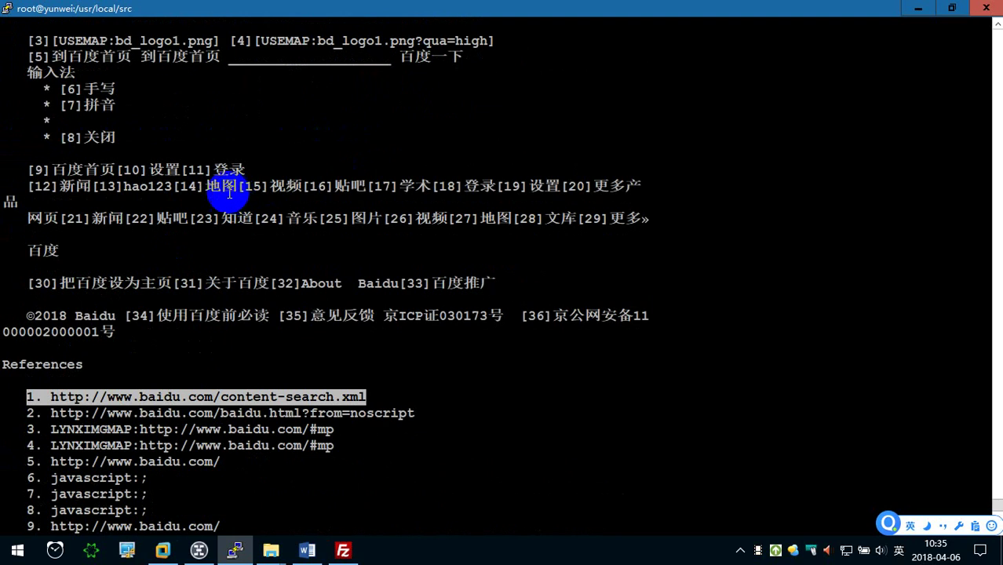
{"action": "left_click", "coordinate": [33, 170]}
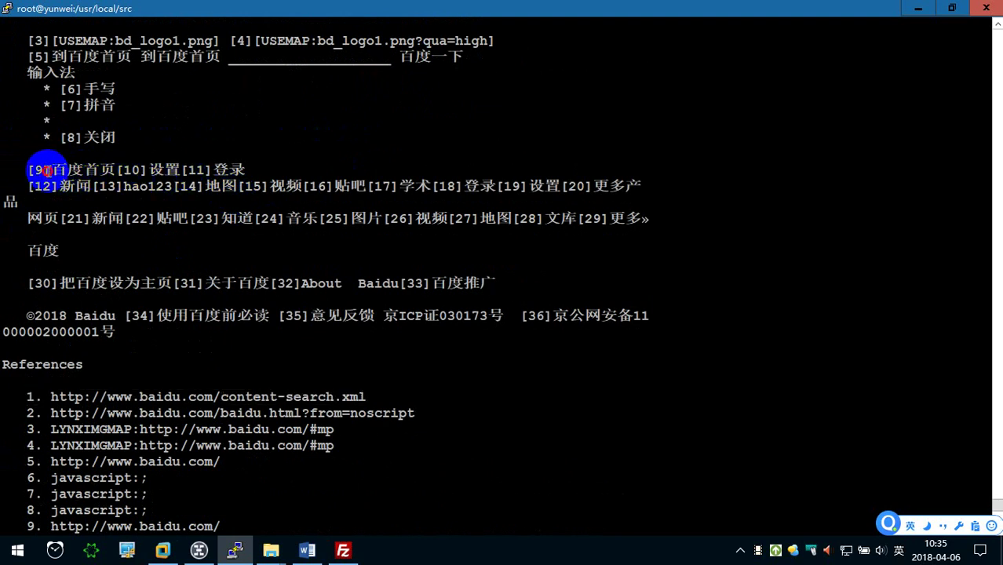
{"action": "double_click", "coordinate": [65, 524]}
{"action": "left_click_drag", "start_coordinate": [64, 525], "coordinate": [216, 524]}
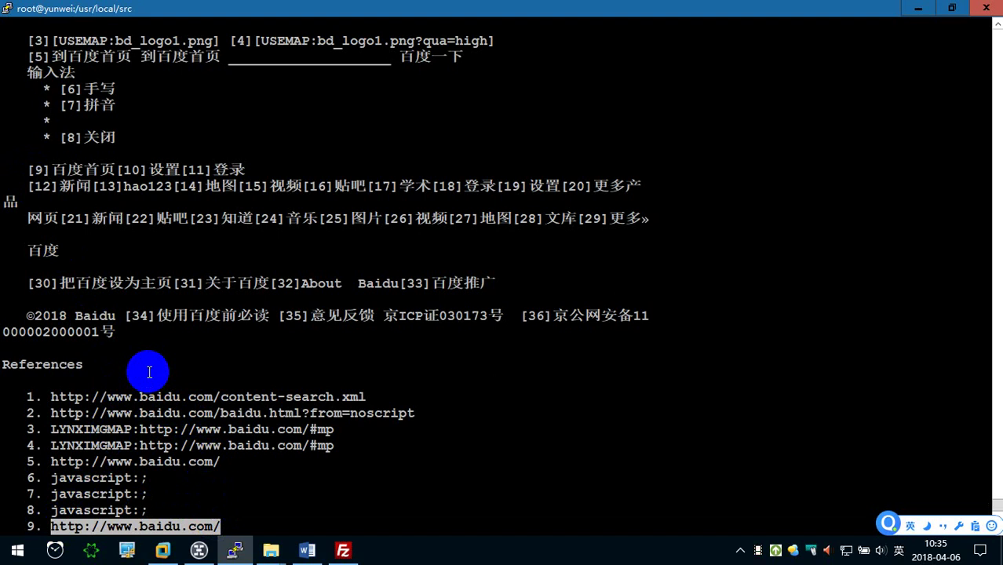
{"action": "scroll", "coordinate": [156, 408], "scroll_direction": "down", "scroll_amount": 5}
{"action": "scroll", "coordinate": [155, 408], "scroll_direction": "down", "scroll_amount": 7}
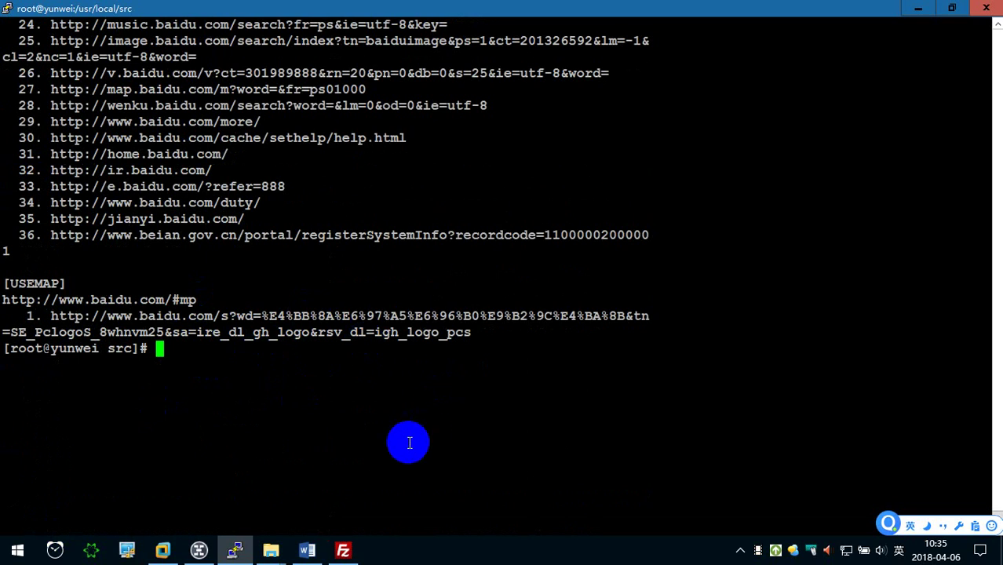
- Return to Word and place the cursor below the lynx screenshot
{"action": "left_click", "coordinate": [235, 549]}
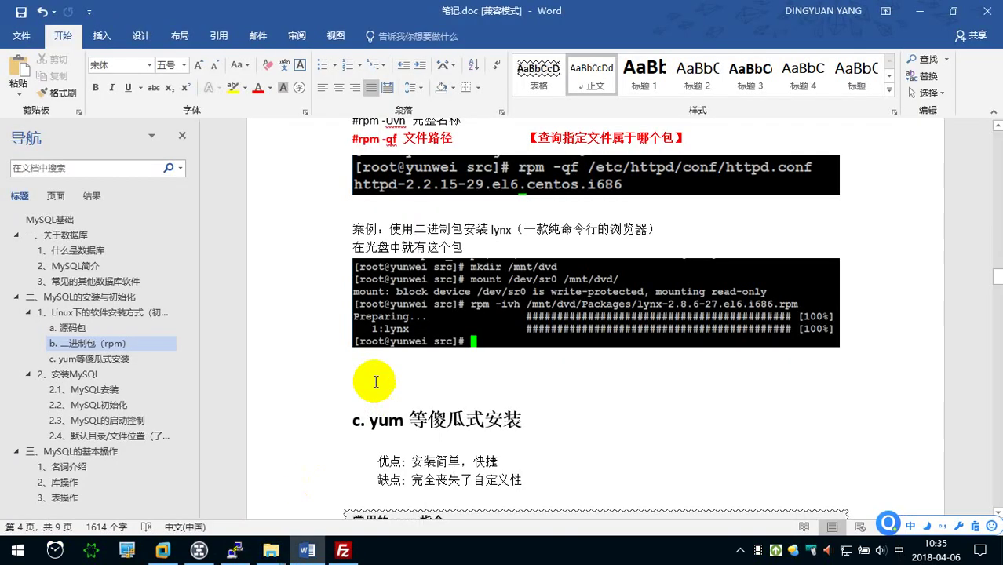
{"action": "left_click", "coordinate": [361, 359]}
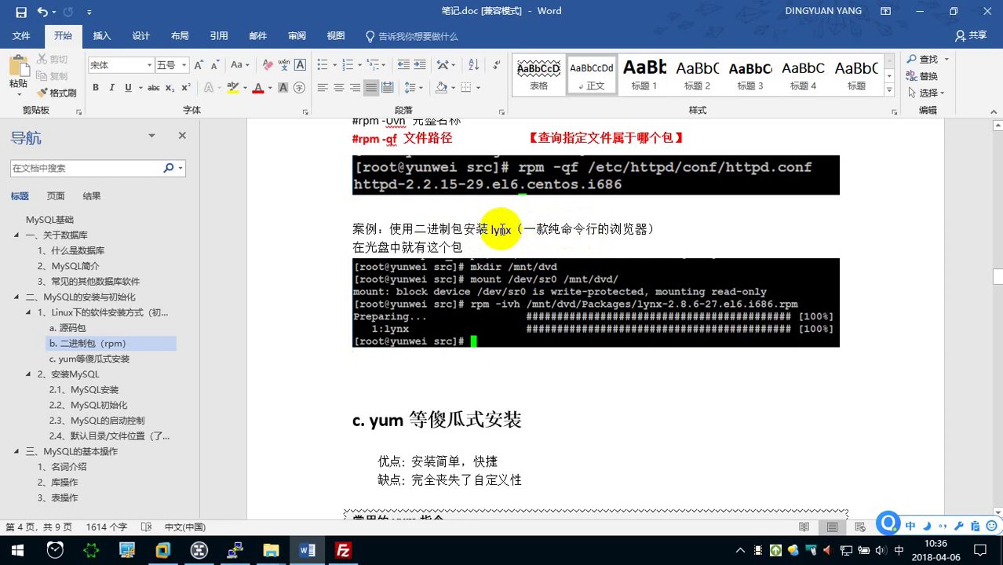
{"action": "left_click_drag", "start_coordinate": [489, 229], "coordinate": [567, 228]}
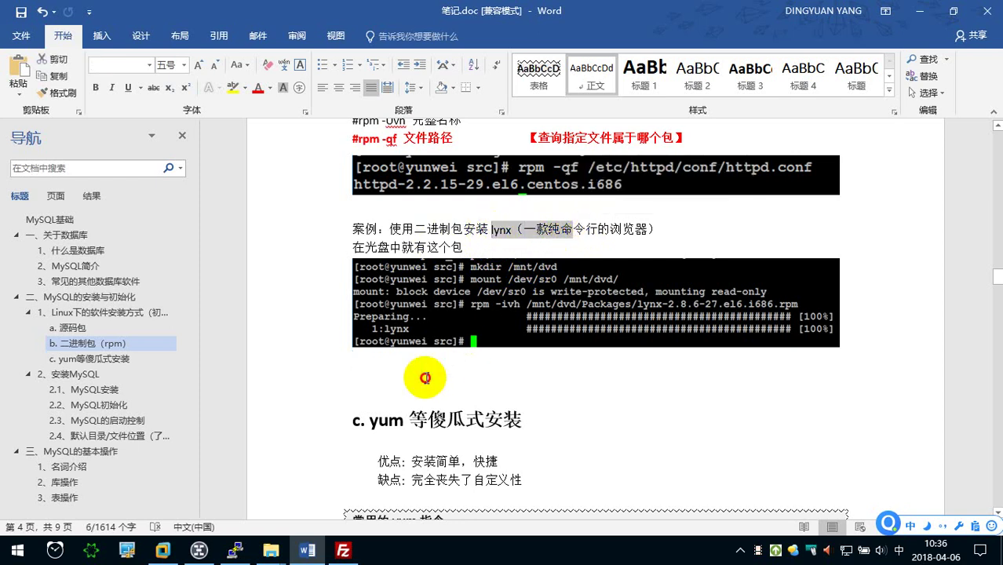
{"action": "left_click", "coordinate": [424, 378]}
{"action": "type", "text": "例如查看aidu"}
{"action": "key", "text": "space"}
{"action": "type", "text": "："}
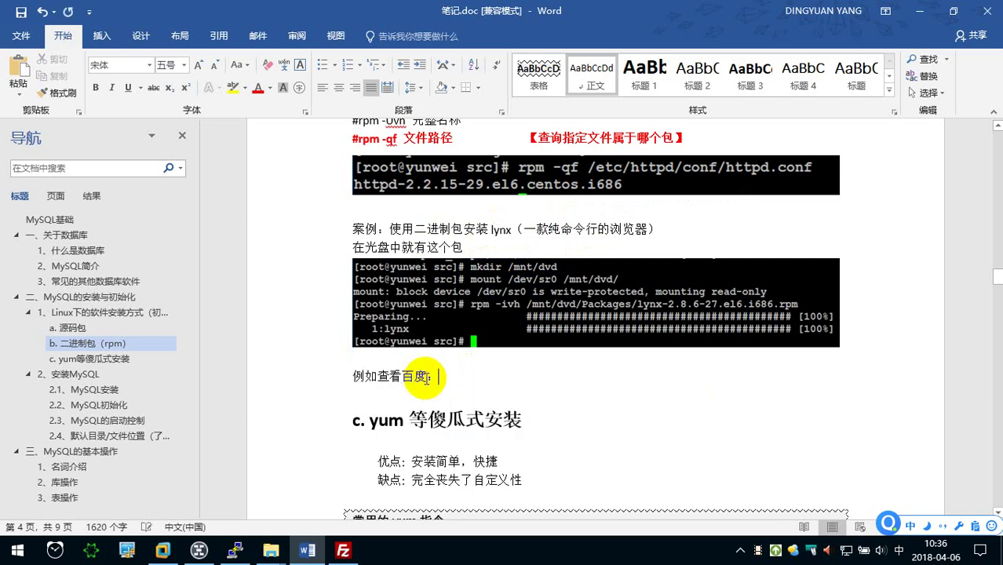
{"action": "type", "text": "#lynx"}
{"action": "key", "text": "Return"}
{"action": "type", "text": "--dump"}
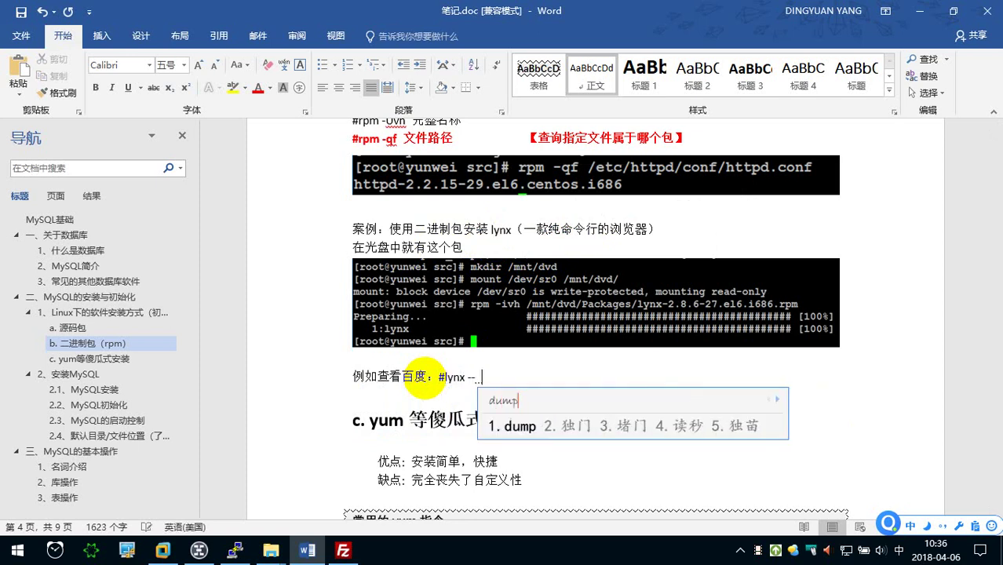
{"action": "key", "text": "Return"}
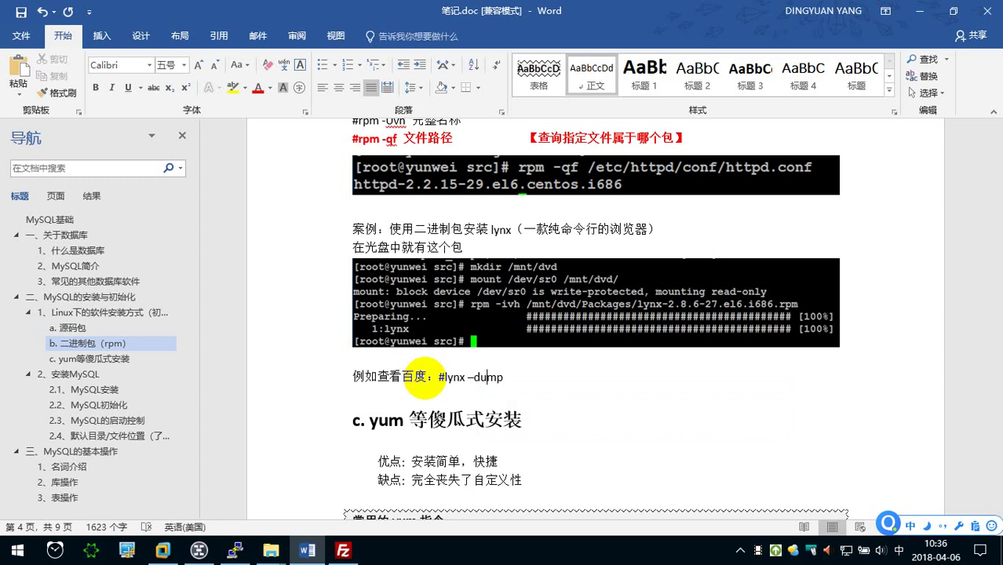
{"action": "key", "text": "ctrl+z"}
{"action": "type", "text": "www.baidu."}
{"action": "key", "text": "shift"}
{"action": "type", "text": "com"}
{"action": "key", "text": "Return"}
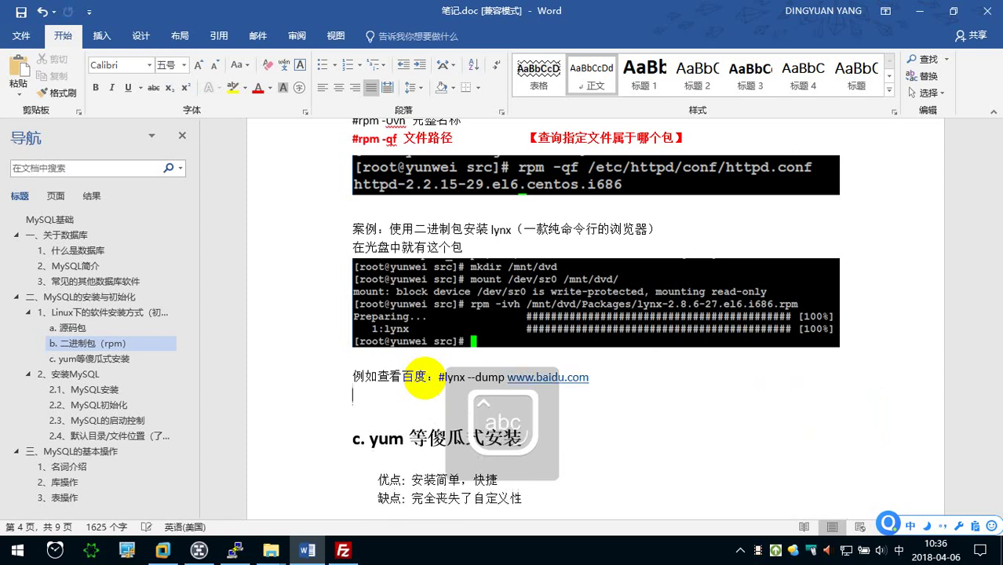
{"action": "scroll", "coordinate": [386, 311], "scroll_direction": "down", "scroll_amount": 3}
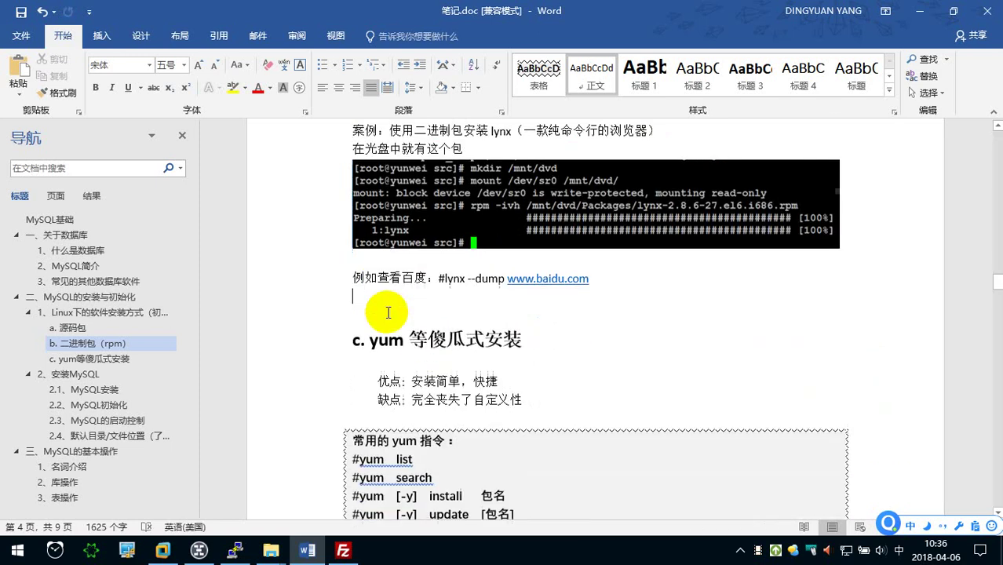
{"action": "scroll", "coordinate": [388, 285], "scroll_direction": "down", "scroll_amount": 2}
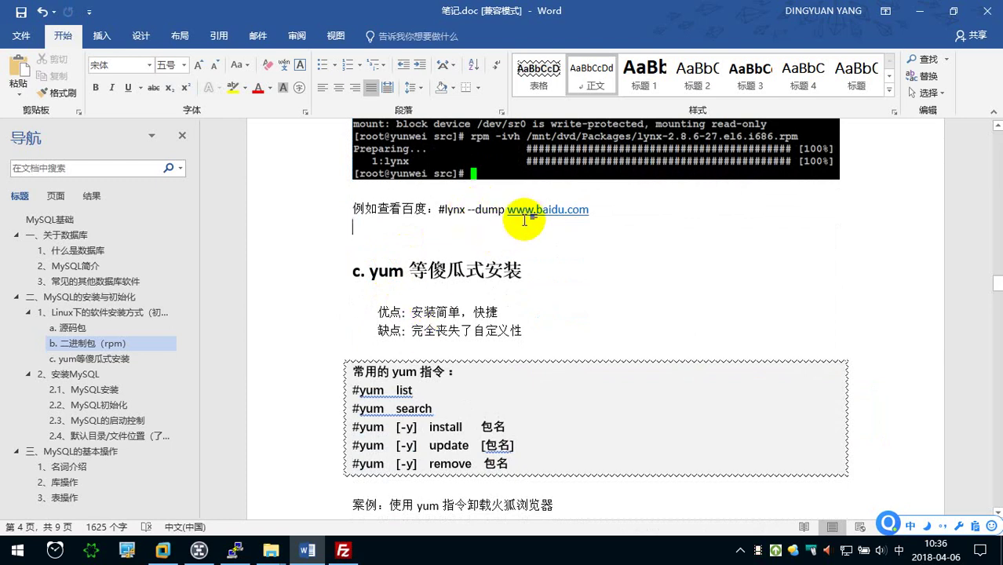
- Launch lynx, follow the link to the CentOS Project page, then quit with Ctrl+C
{"action": "left_click", "coordinate": [234, 550]}
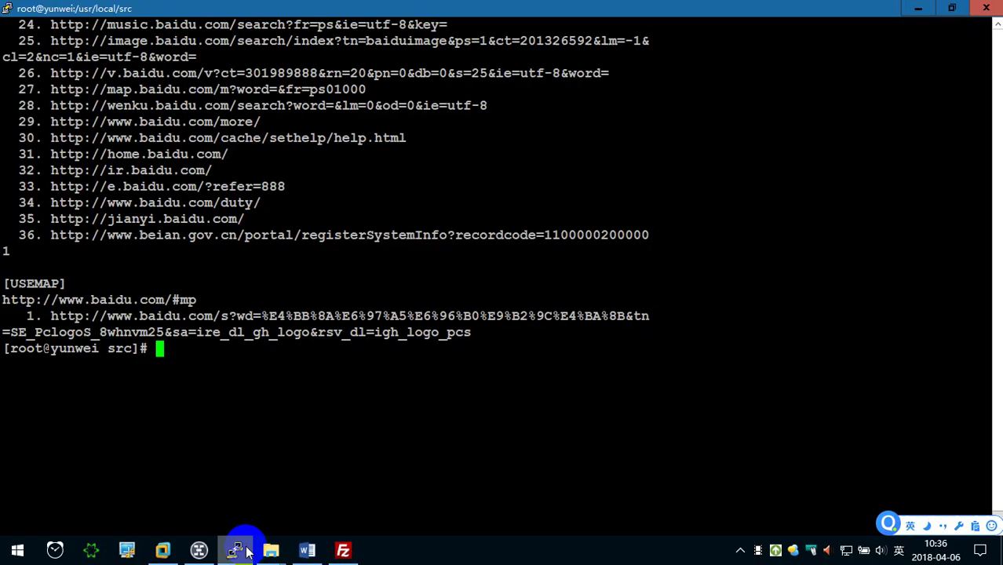
{"action": "type", "text": "lynx"}
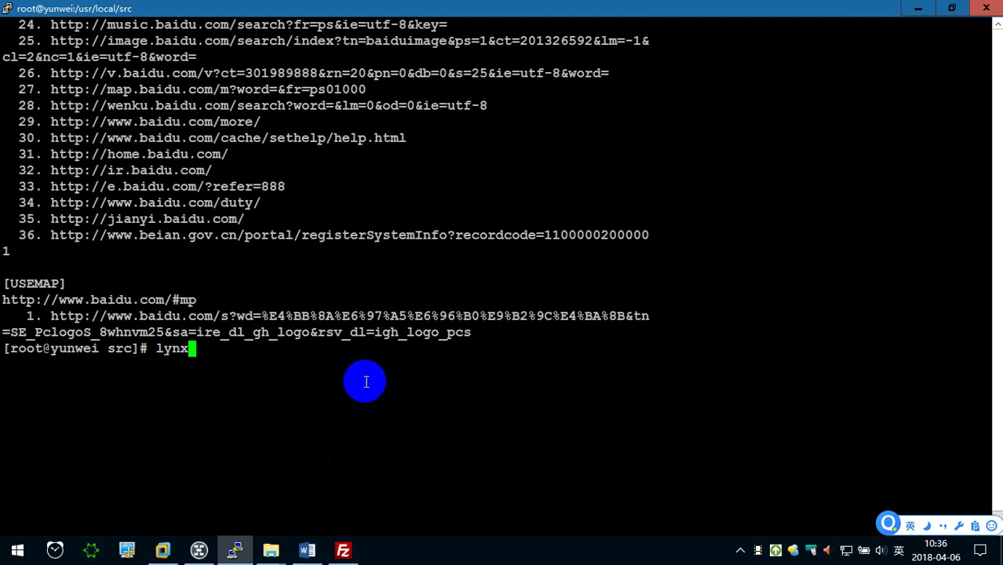
{"action": "key", "text": "Return"}
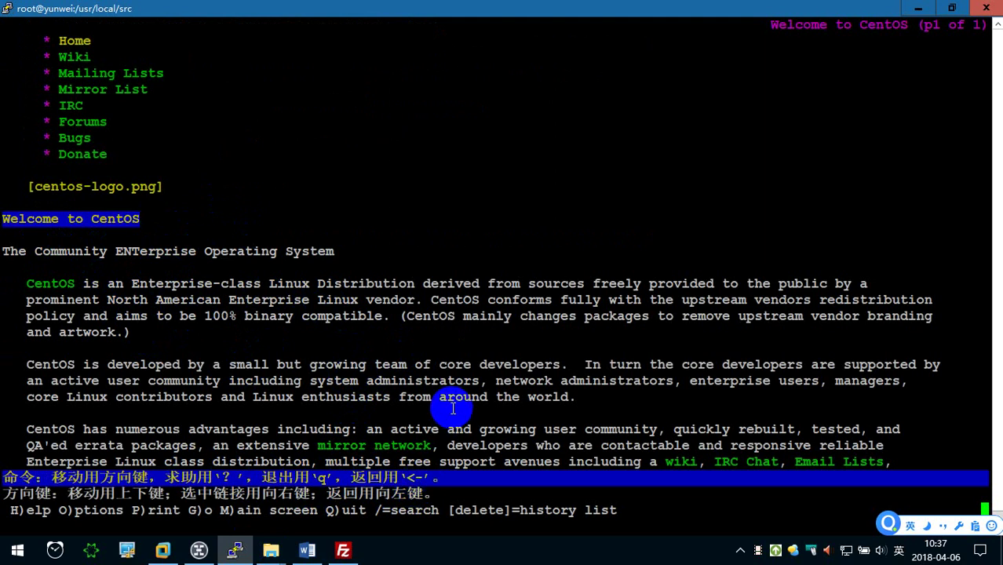
{"action": "key", "text": "Left"}
{"action": "key", "text": "Right"}
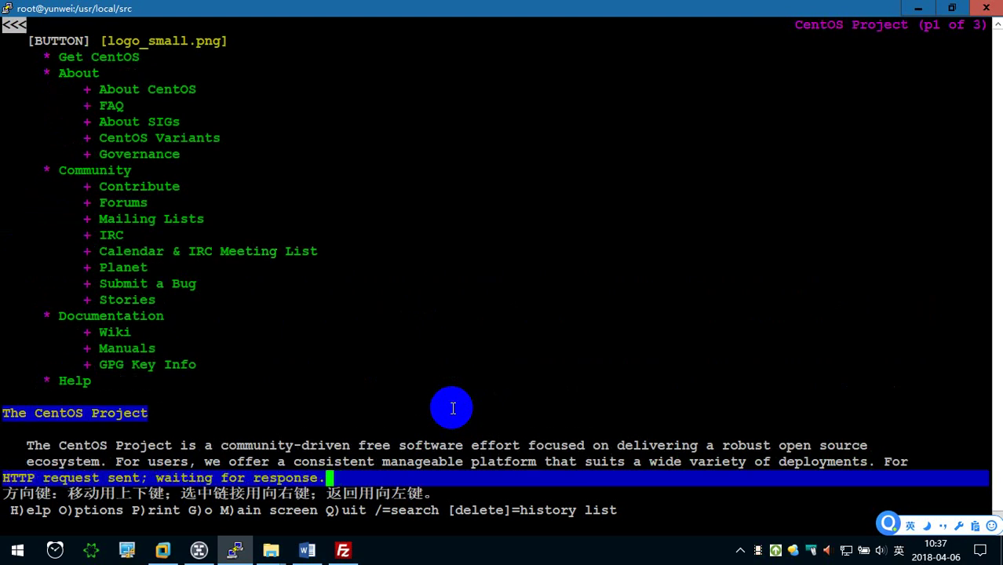
{"action": "key", "text": "ctrl+c"}
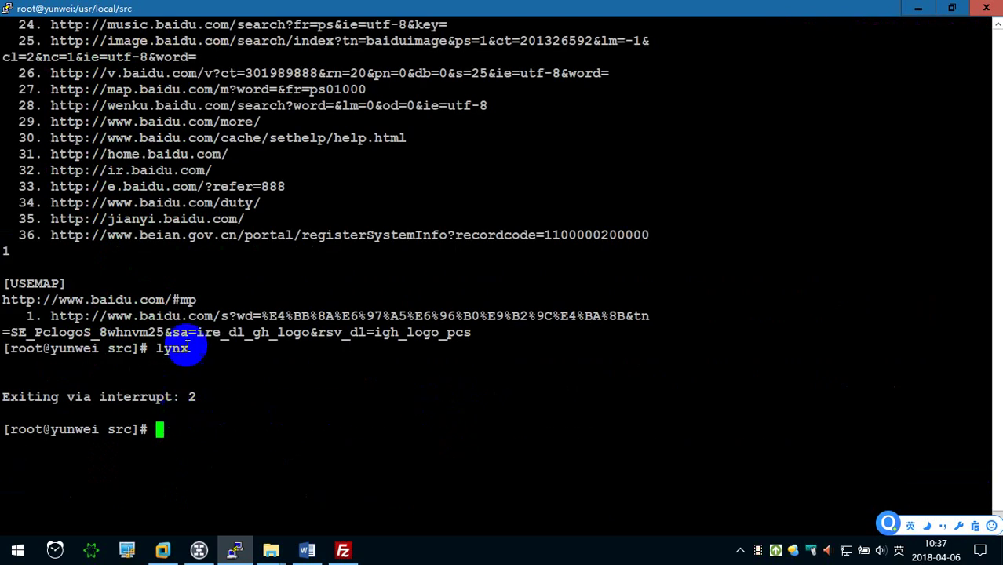
- Minimize PuTTY and put the caret in Word's yum installation section
{"action": "left_click", "coordinate": [952, 8]}
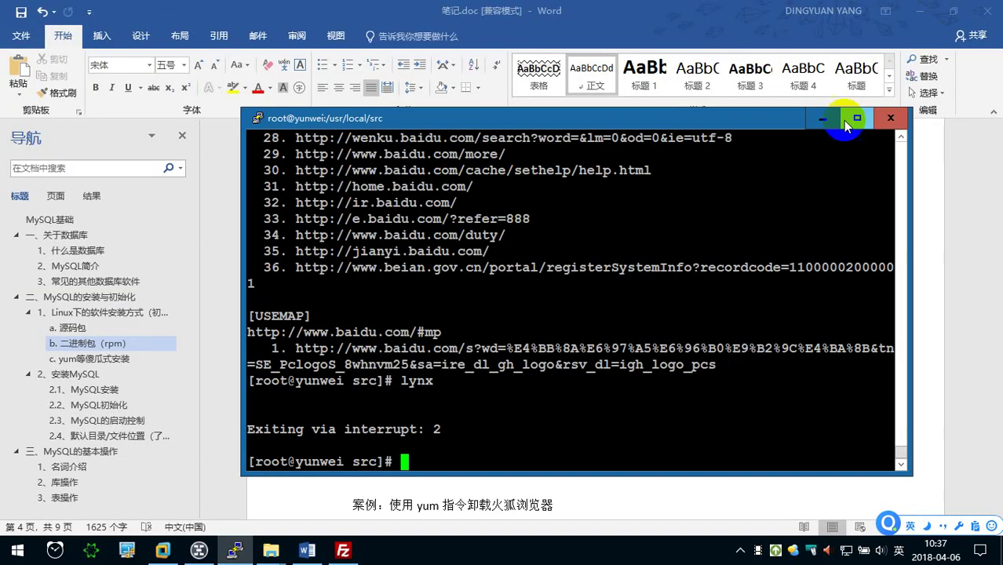
{"action": "left_click", "coordinate": [823, 119]}
{"action": "left_click", "coordinate": [506, 312]}
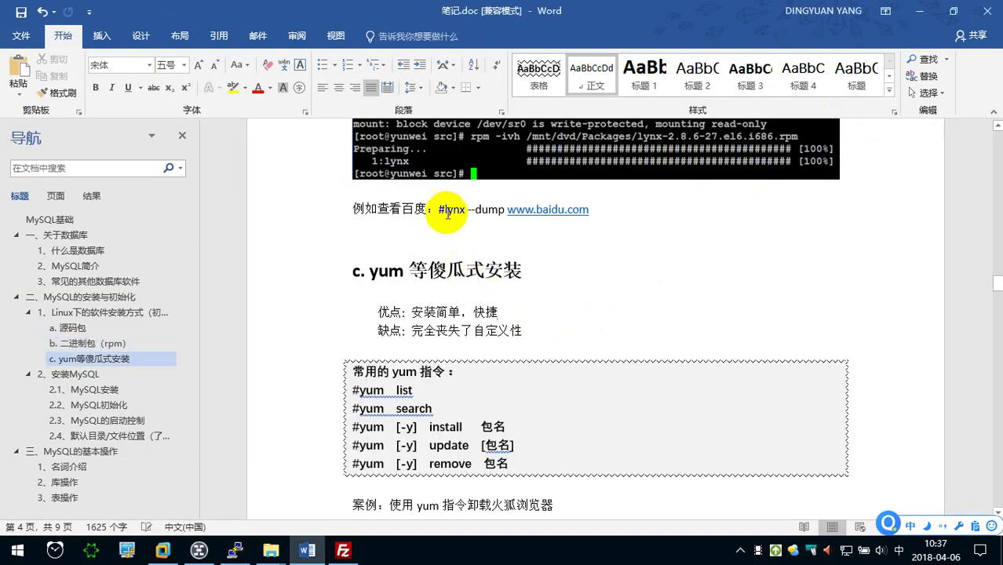
{"action": "scroll", "coordinate": [444, 209], "scroll_direction": "down", "scroll_amount": 3}
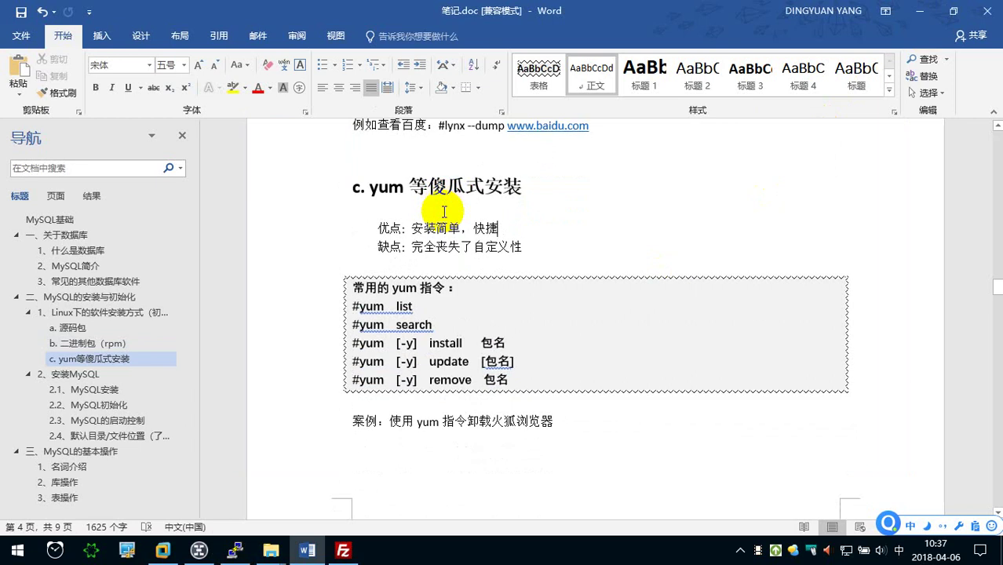
{"action": "scroll", "coordinate": [446, 206], "scroll_direction": "up", "scroll_amount": 3}
{"action": "scroll", "coordinate": [444, 201], "scroll_direction": "down", "scroll_amount": 5}
{"action": "scroll", "coordinate": [447, 202], "scroll_direction": "up", "scroll_amount": 3}
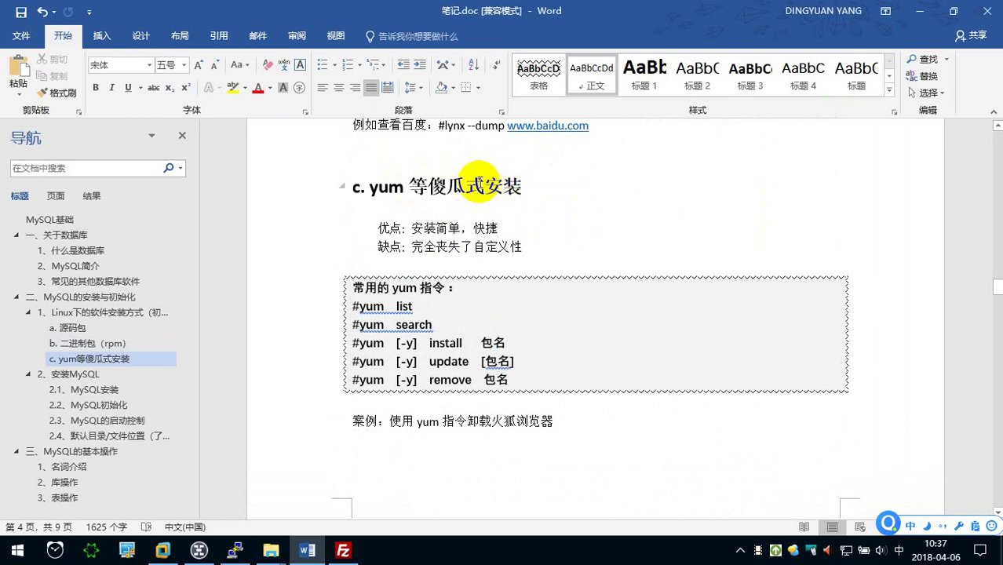
- Color 傻瓜式 in the heading c. yum 等傻瓜式安装 red
{"action": "left_click_drag", "start_coordinate": [428, 186], "coordinate": [501, 185]}
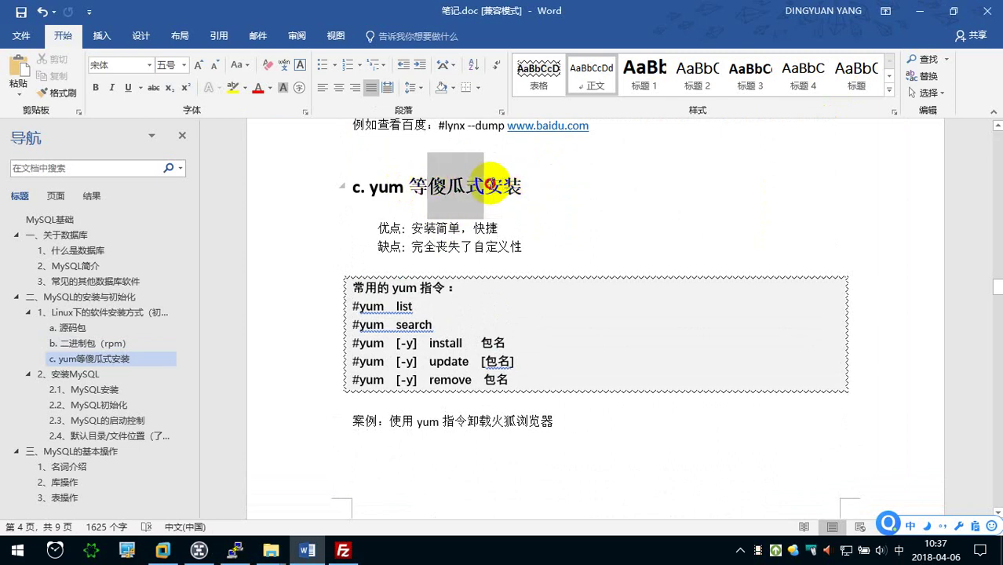
{"action": "left_click", "coordinate": [265, 88]}
{"action": "left_click", "coordinate": [263, 89]}
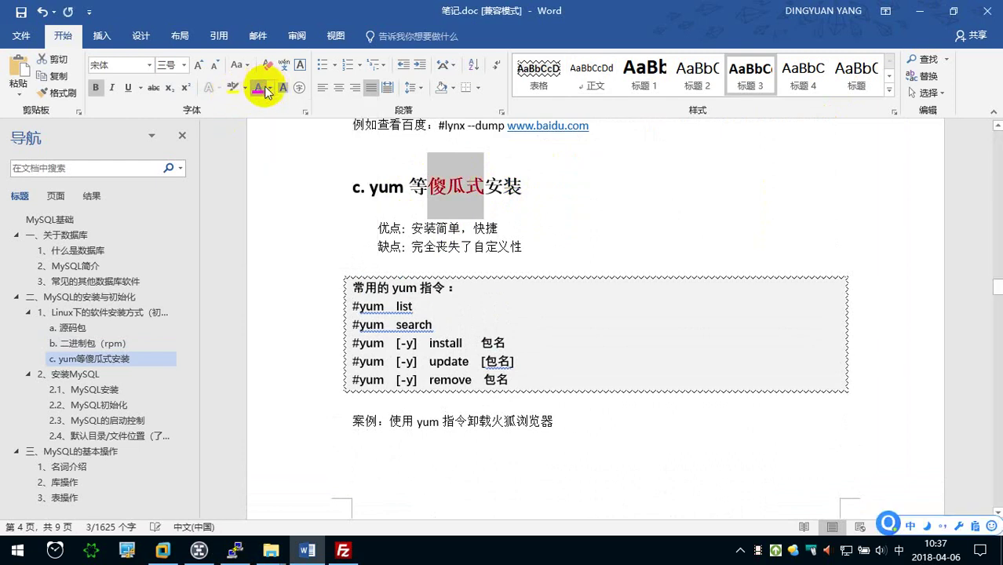
{"action": "left_click", "coordinate": [420, 165]}
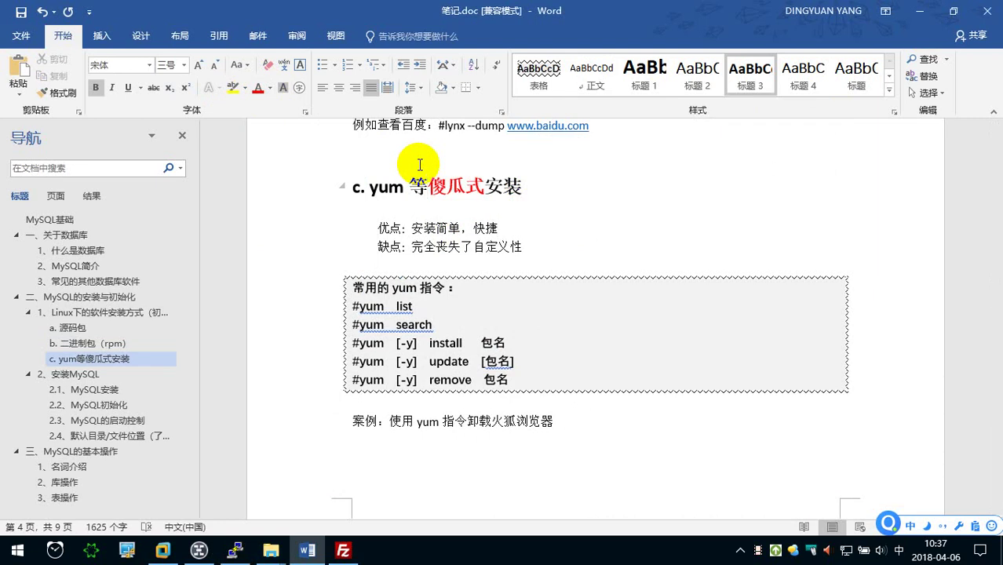
{"action": "scroll", "coordinate": [440, 185], "scroll_direction": "up", "scroll_amount": 2}
{"action": "scroll", "coordinate": [463, 204], "scroll_direction": "up", "scroll_amount": 2}
{"action": "scroll", "coordinate": [485, 224], "scroll_direction": "up", "scroll_amount": 1}
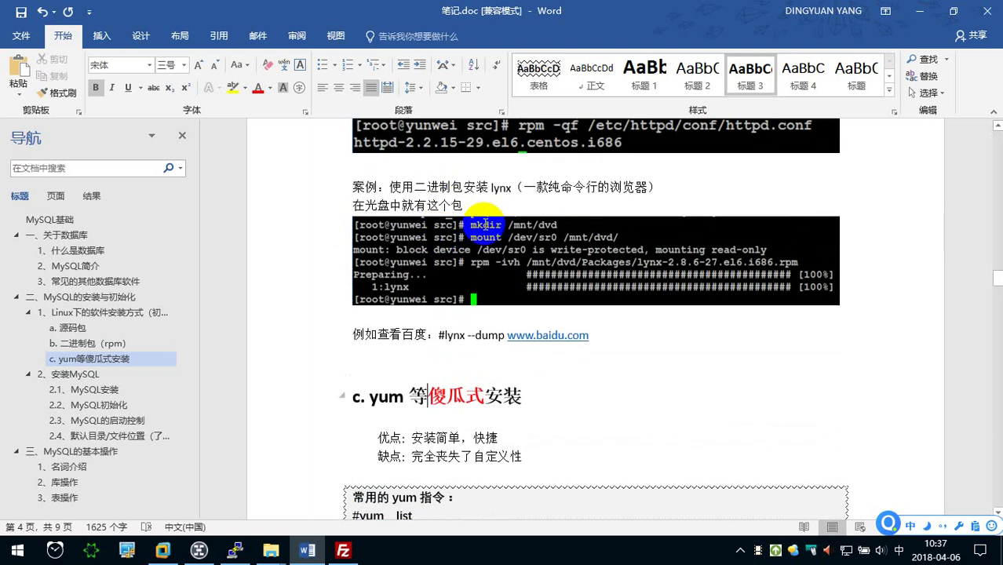
{"action": "scroll", "coordinate": [486, 224], "scroll_direction": "down", "scroll_amount": 2}
{"action": "scroll", "coordinate": [471, 251], "scroll_direction": "down", "scroll_amount": 1}
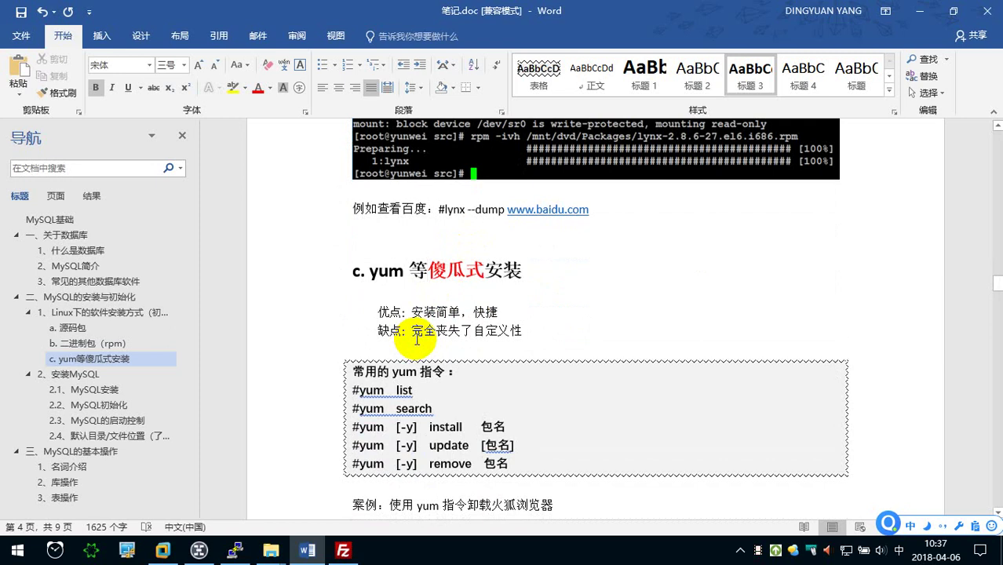
{"action": "scroll", "coordinate": [413, 336], "scroll_direction": "down", "scroll_amount": 1}
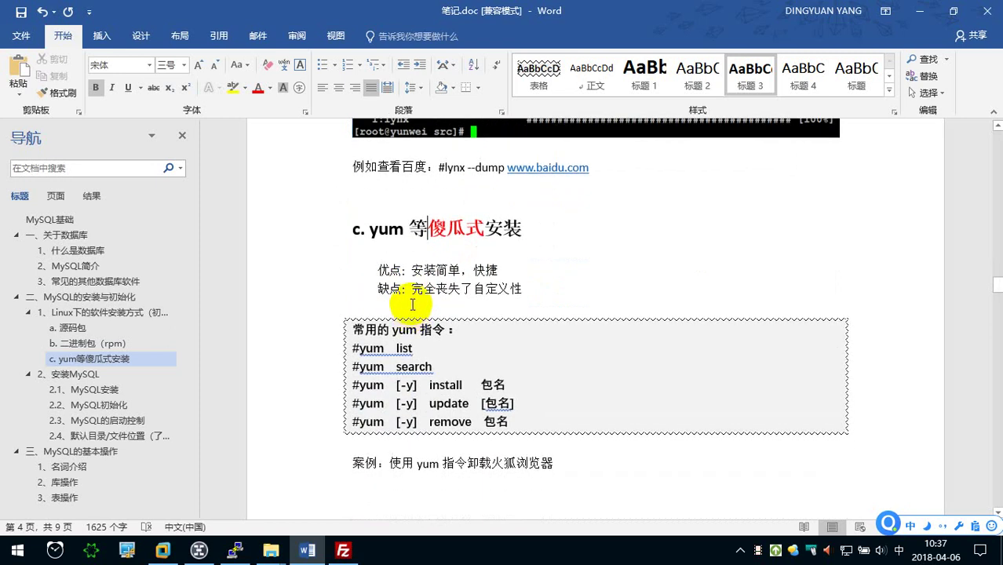
{"action": "scroll", "coordinate": [408, 310], "scroll_direction": "down", "scroll_amount": 1}
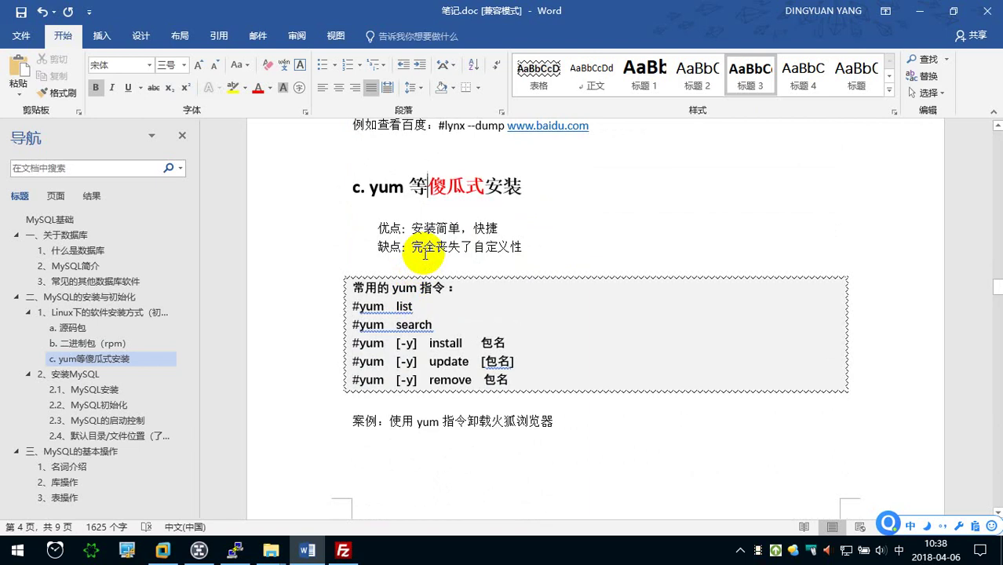
{"action": "scroll", "coordinate": [396, 253], "scroll_direction": "down", "scroll_amount": 1}
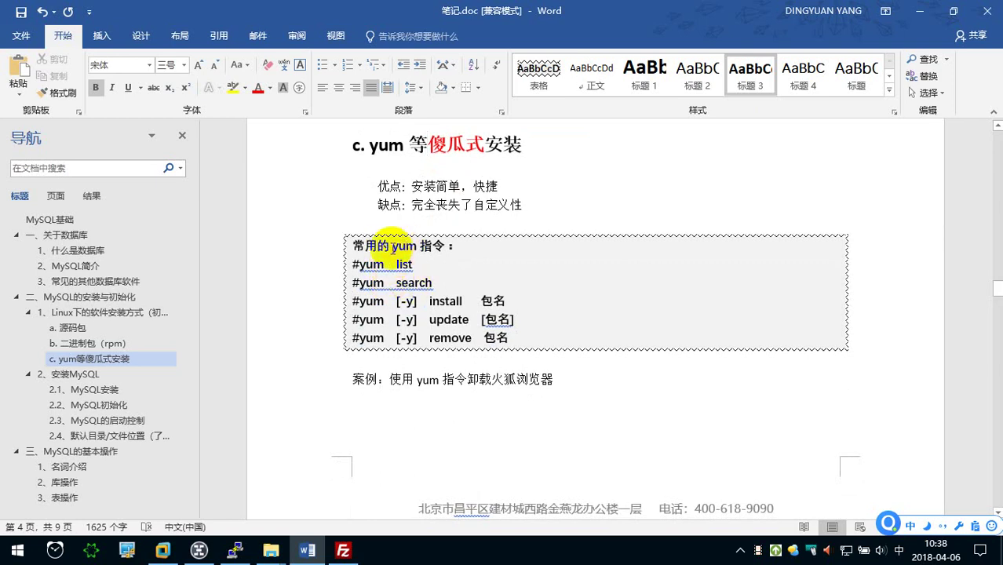
{"action": "double_click", "coordinate": [417, 144]}
{"action": "mouse_move", "coordinate": [436, 145]}
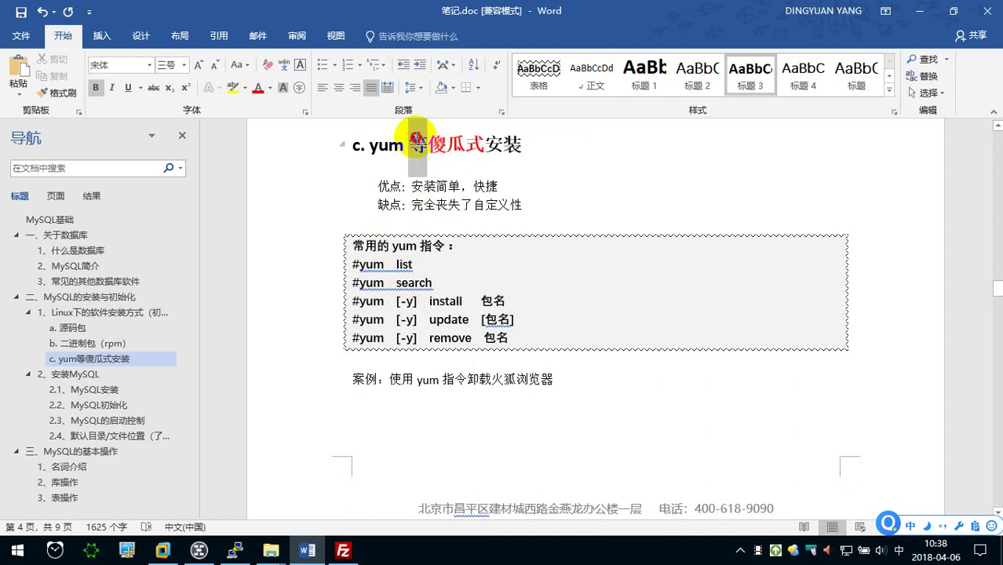
{"action": "double_click", "coordinate": [390, 149]}
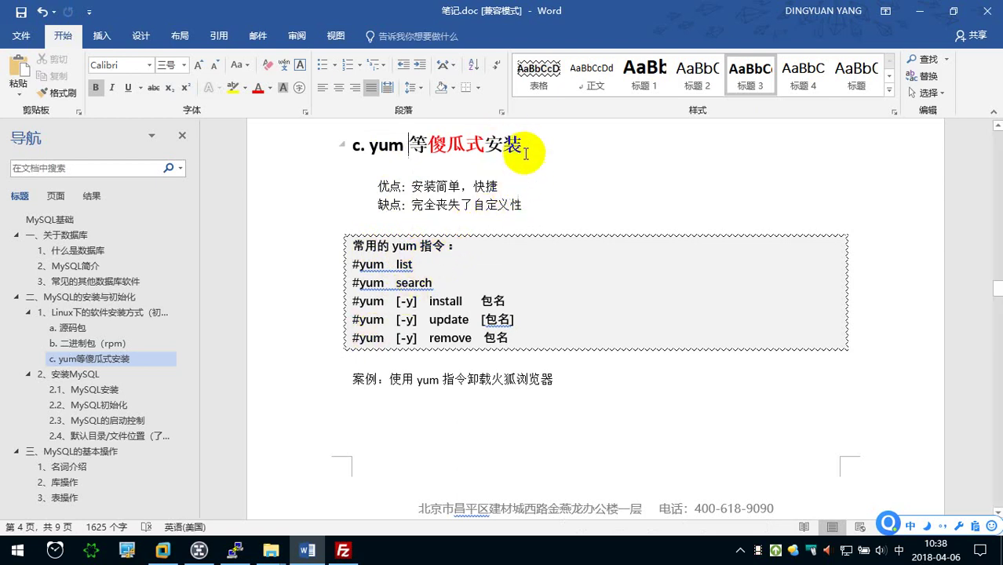
{"action": "left_click", "coordinate": [539, 206]}
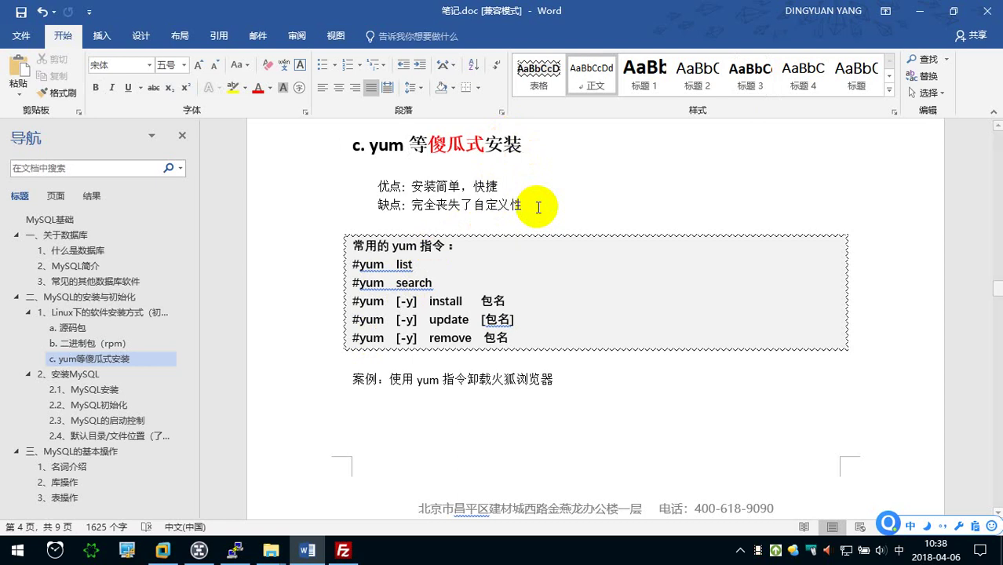
- Start a new line under 缺点 typing 注意：如果不更改软件来源的情况下，
{"action": "key", "text": "Return"}
{"action": "type", "text": "注意：如果"}
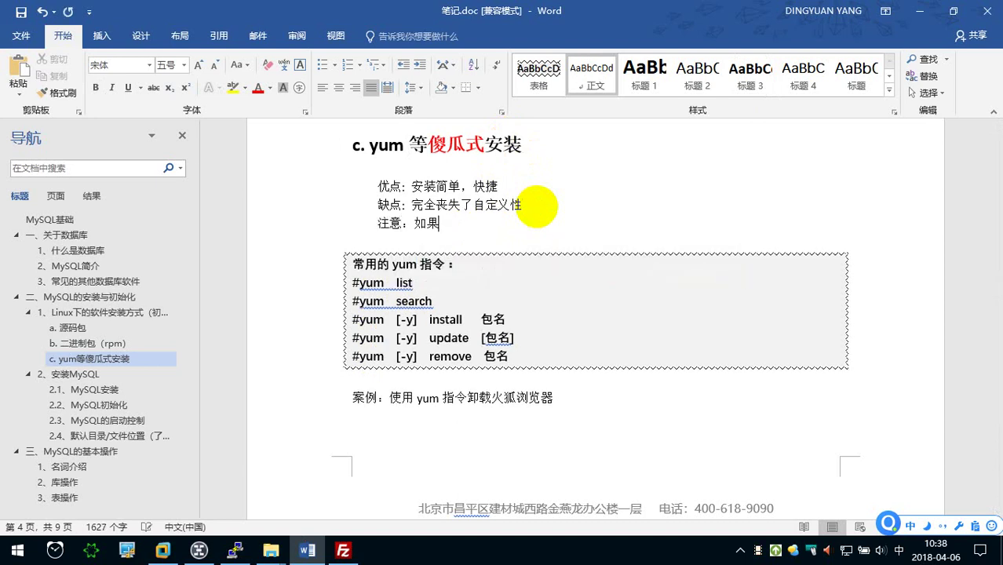
{"action": "type", "text": "不更该"}
{"action": "key", "text": "BackSpace"}
{"action": "type", "text": "改ruanjian"}
{"action": "key", "text": "space"}
{"action": "type", "text": "laiyuan"}
{"action": "key", "text": "space"}
{"action": "type", "text": "deqing"}
{"action": "key", "text": "space"}
{"action": "type", "text": "kuangxia"}
{"action": "key", "text": "space"}
- Finish the note with 是需要联网才能使用 yum 的。
{"action": "type", "text": "，shixuyao"}
{"action": "key", "text": "space"}
{"action": "type", "text": "s"}
{"action": "key", "text": "BackSpace"}
{"action": "type", "text": "lianwangcaineng"}
{"action": "key", "text": "space"}
{"action": "type", "text": "shiyong"}
{"action": "key", "text": "space"}
{"action": "type", "text": "yum"}
{"action": "key", "text": "Return"}
{"action": "type", "text": "d"}
{"action": "key", "text": "space"}
{"action": "type", "text": "。"}
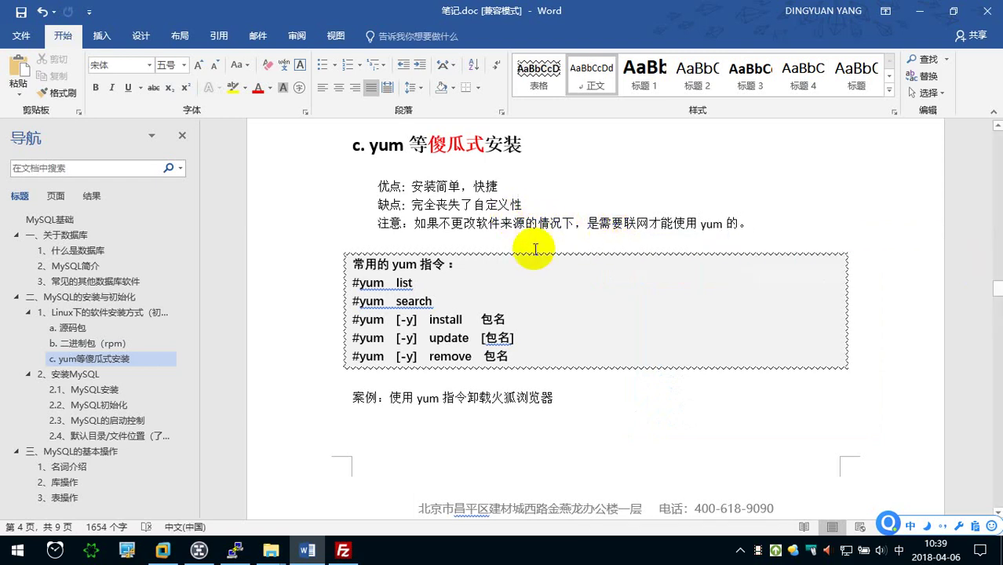
- Run yum list in the PuTTY terminal to list available packages
{"action": "left_click", "coordinate": [234, 550]}
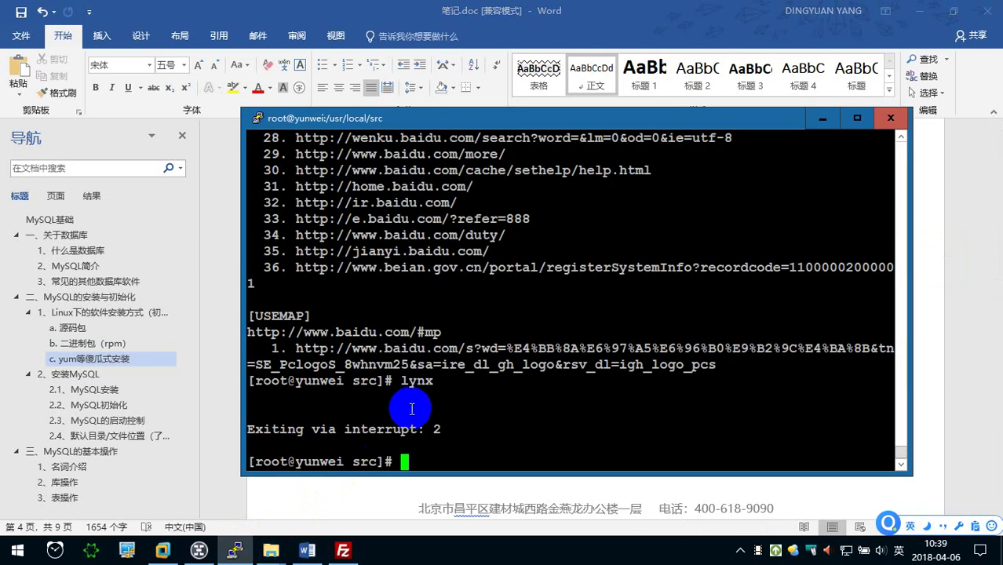
{"action": "type", "text": "yum list"}
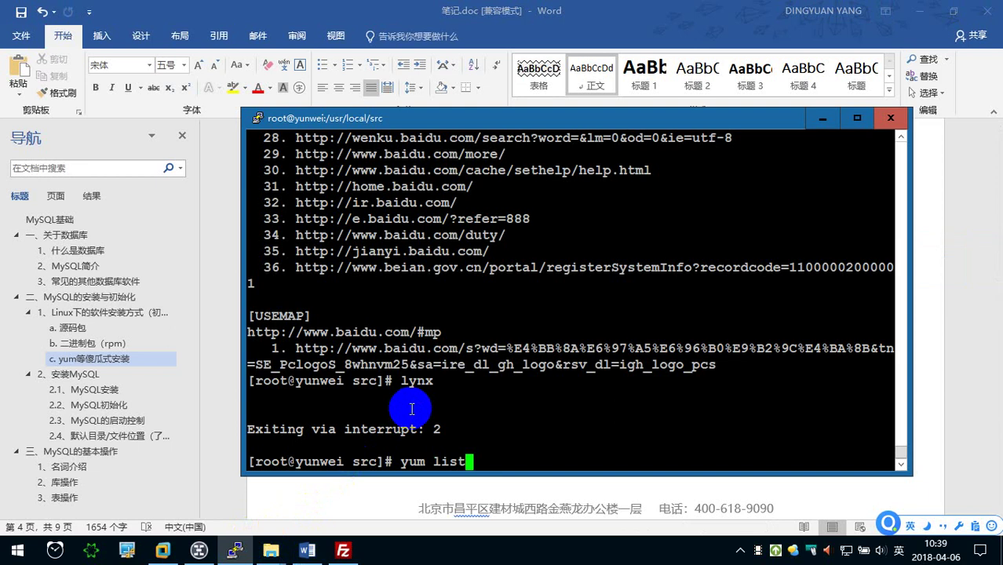
{"action": "key", "text": "Return"}
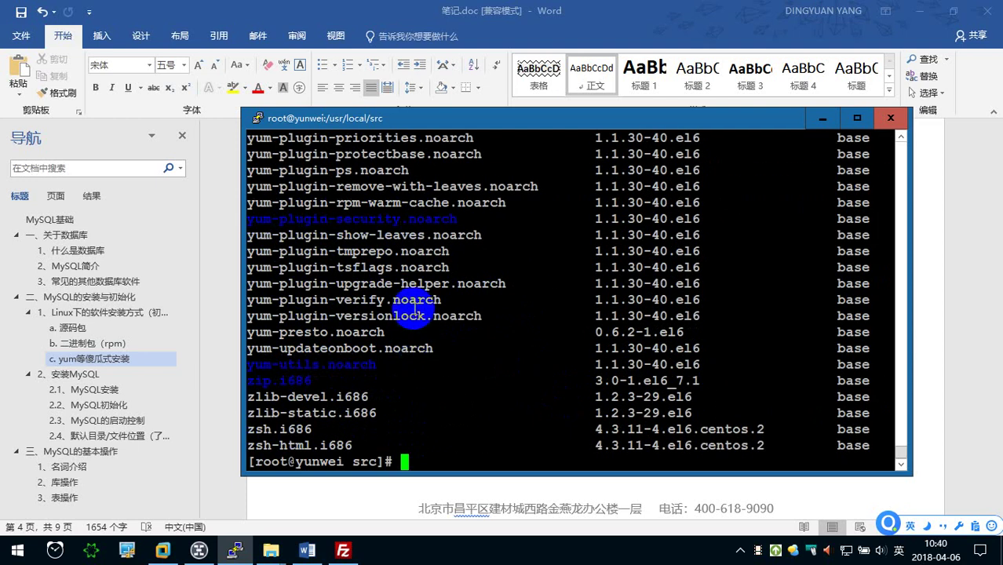
- Scroll up and back down through the long yum list package output
{"action": "scroll", "coordinate": [409, 306], "scroll_direction": "up", "scroll_amount": 3}
{"action": "scroll", "coordinate": [405, 302], "scroll_direction": "up", "scroll_amount": 3}
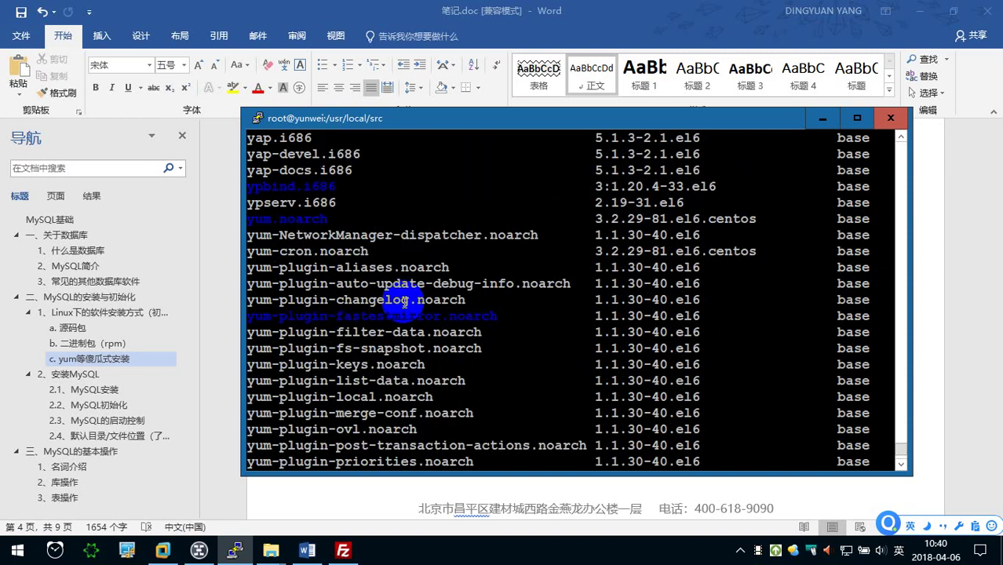
{"action": "scroll", "coordinate": [377, 310], "scroll_direction": "up", "scroll_amount": 3}
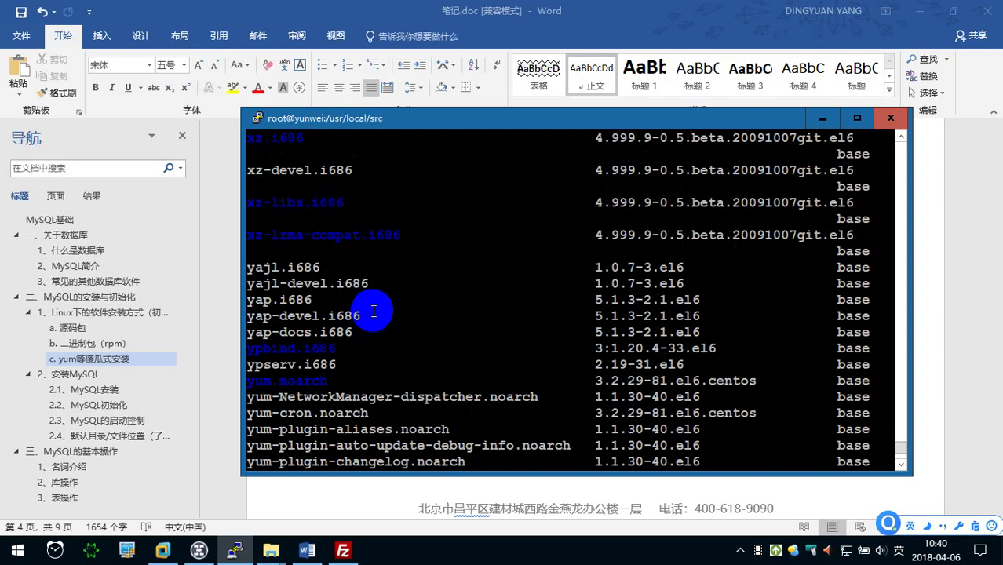
{"action": "scroll", "coordinate": [373, 311], "scroll_direction": "up", "scroll_amount": 3}
{"action": "scroll", "coordinate": [373, 312], "scroll_direction": "up", "scroll_amount": 7}
{"action": "scroll", "coordinate": [374, 311], "scroll_direction": "up", "scroll_amount": 7}
{"action": "scroll", "coordinate": [374, 311], "scroll_direction": "up", "scroll_amount": 7}
{"action": "scroll", "coordinate": [373, 311], "scroll_direction": "up", "scroll_amount": 7}
{"action": "scroll", "coordinate": [373, 312], "scroll_direction": "up", "scroll_amount": 7}
{"action": "scroll", "coordinate": [346, 299], "scroll_direction": "up", "scroll_amount": 7}
{"action": "scroll", "coordinate": [377, 251], "scroll_direction": "up", "scroll_amount": 7}
{"action": "scroll", "coordinate": [349, 298], "scroll_direction": "up", "scroll_amount": 7}
{"action": "scroll", "coordinate": [353, 298], "scroll_direction": "up", "scroll_amount": 7}
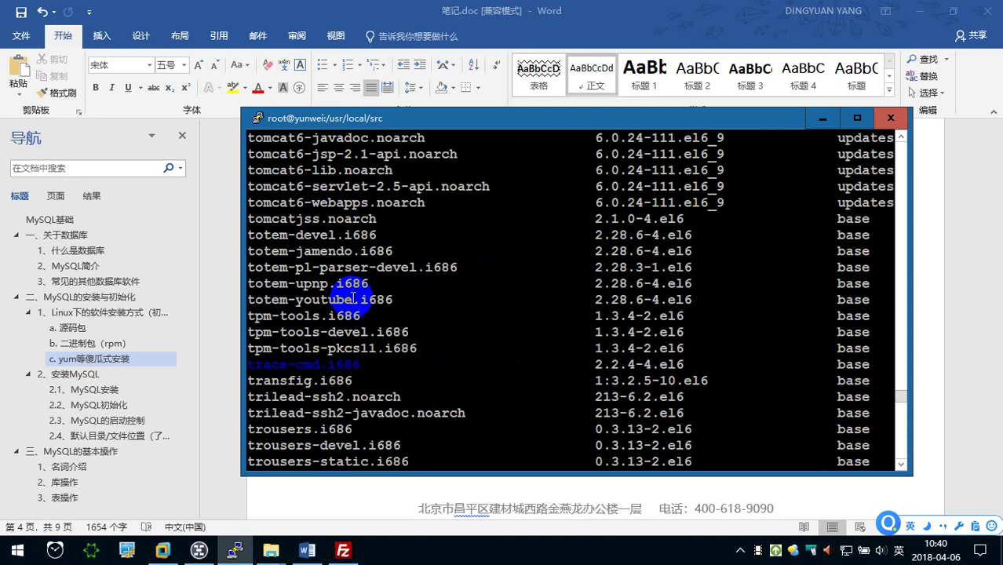
{"action": "scroll", "coordinate": [353, 298], "scroll_direction": "up", "scroll_amount": 7}
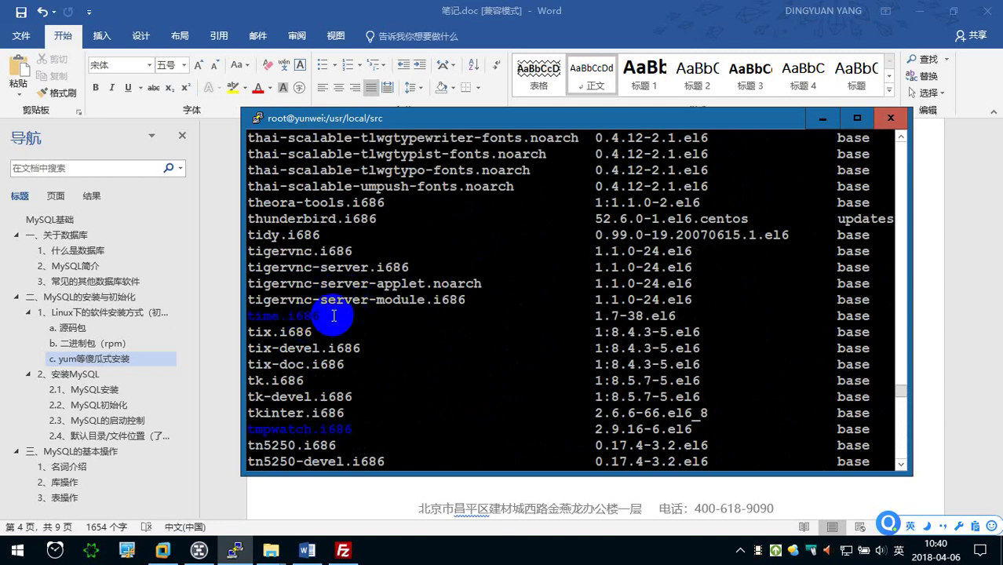
{"action": "scroll", "coordinate": [333, 315], "scroll_direction": "up", "scroll_amount": 7}
{"action": "scroll", "coordinate": [329, 310], "scroll_direction": "up", "scroll_amount": 7}
{"action": "scroll", "coordinate": [328, 307], "scroll_direction": "up", "scroll_amount": 7}
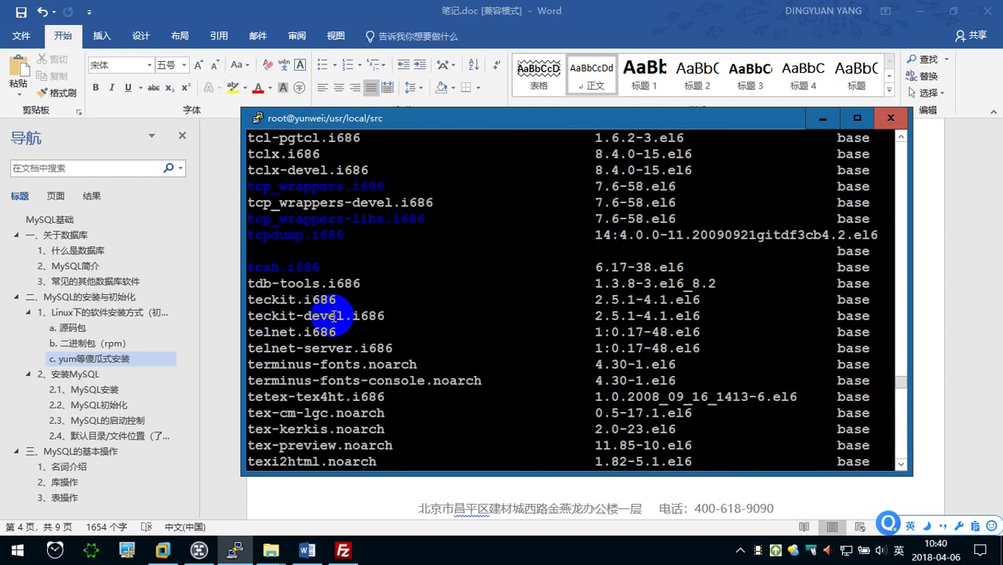
{"action": "scroll", "coordinate": [325, 305], "scroll_direction": "up", "scroll_amount": 7}
{"action": "scroll", "coordinate": [325, 305], "scroll_direction": "up", "scroll_amount": 5}
{"action": "scroll", "coordinate": [365, 265], "scroll_direction": "up", "scroll_amount": 5}
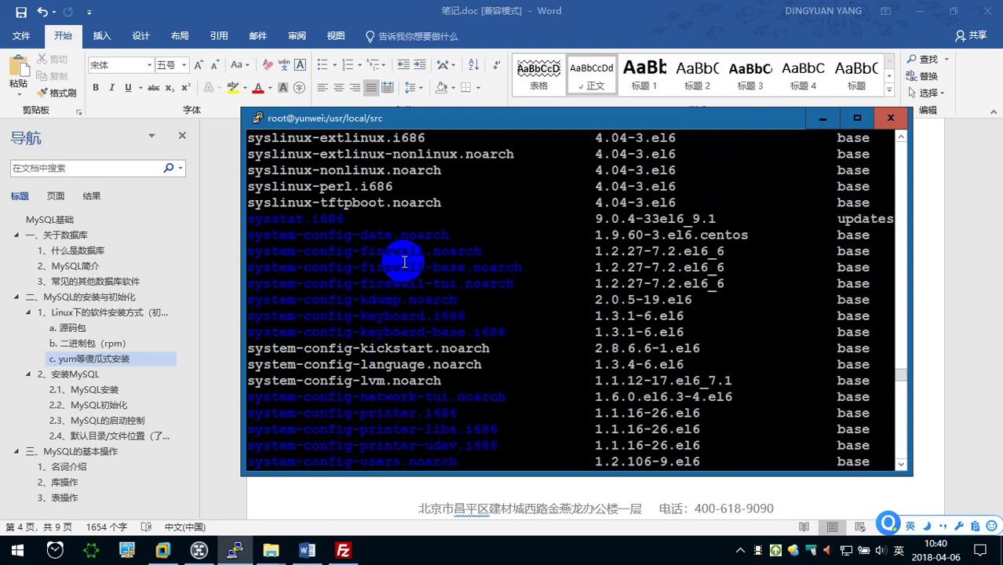
{"action": "scroll", "coordinate": [393, 267], "scroll_direction": "up", "scroll_amount": 5}
{"action": "scroll", "coordinate": [390, 273], "scroll_direction": "up", "scroll_amount": 5}
{"action": "scroll", "coordinate": [369, 306], "scroll_direction": "up", "scroll_amount": 5}
{"action": "scroll", "coordinate": [354, 314], "scroll_direction": "up", "scroll_amount": 5}
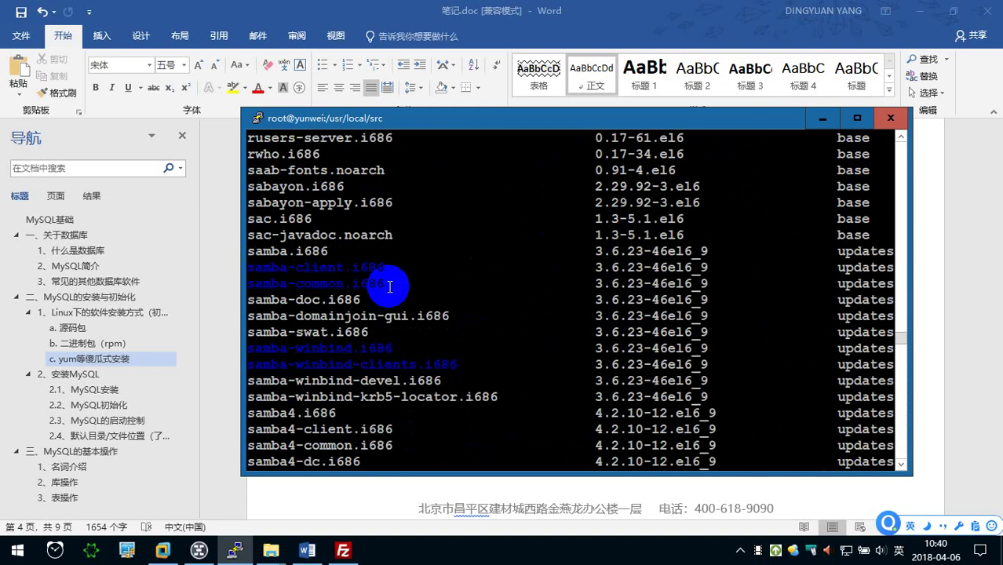
{"action": "scroll", "coordinate": [388, 285], "scroll_direction": "up", "scroll_amount": 5}
{"action": "scroll", "coordinate": [390, 287], "scroll_direction": "up", "scroll_amount": 5}
{"action": "scroll", "coordinate": [390, 287], "scroll_direction": "up", "scroll_amount": 5}
{"action": "scroll", "coordinate": [390, 286], "scroll_direction": "up", "scroll_amount": 5}
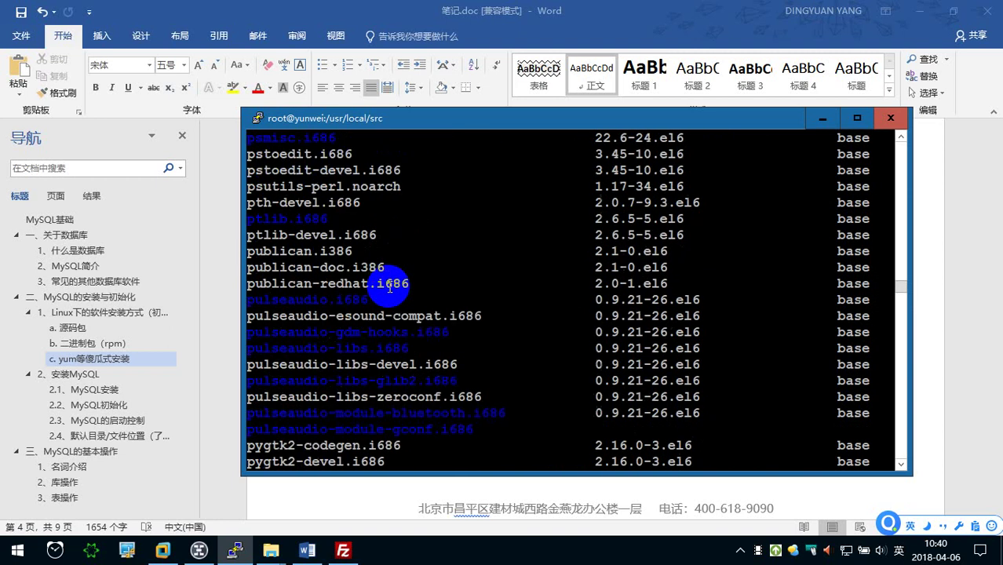
{"action": "scroll", "coordinate": [390, 286], "scroll_direction": "up", "scroll_amount": 5}
{"action": "scroll", "coordinate": [390, 287], "scroll_direction": "down", "scroll_amount": 5}
{"action": "scroll", "coordinate": [313, 284], "scroll_direction": "up", "scroll_amount": 10}
{"action": "scroll", "coordinate": [385, 285], "scroll_direction": "up", "scroll_amount": 5}
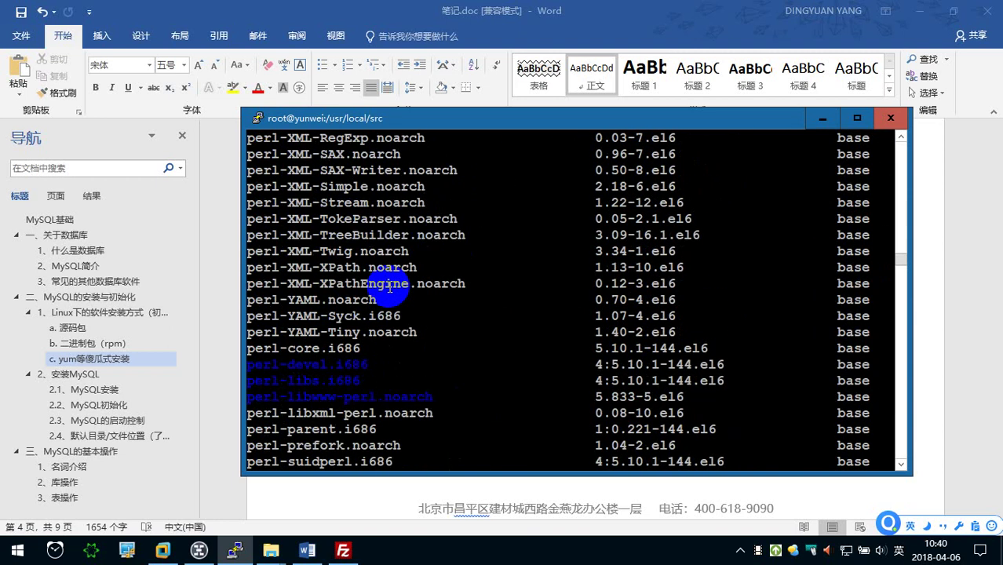
{"action": "scroll", "coordinate": [385, 284], "scroll_direction": "down", "scroll_amount": 5}
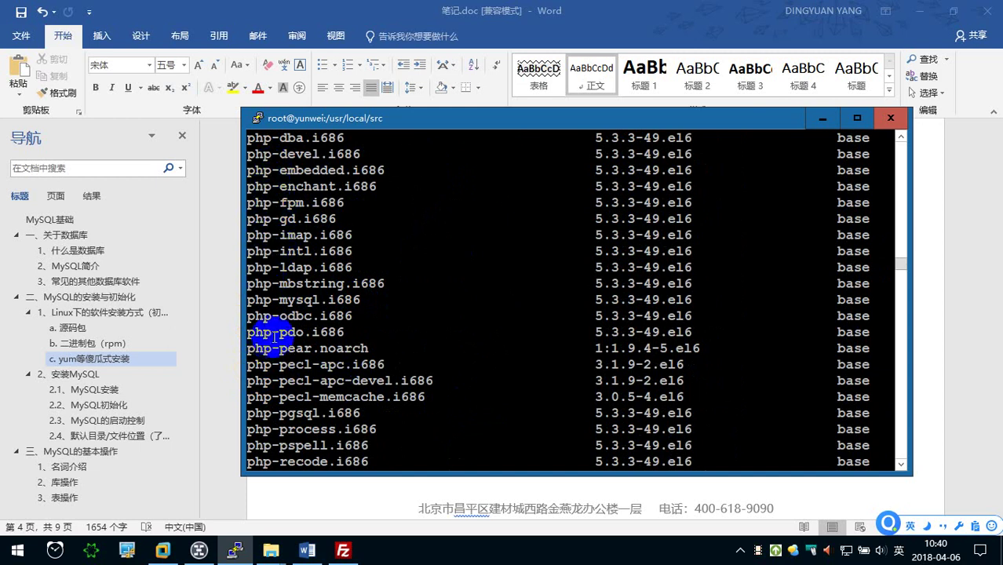
{"action": "scroll", "coordinate": [331, 316], "scroll_direction": "down", "scroll_amount": 5}
{"action": "scroll", "coordinate": [331, 316], "scroll_direction": "down", "scroll_amount": 10}
{"action": "scroll", "coordinate": [331, 316], "scroll_direction": "down", "scroll_amount": 10}
{"action": "scroll", "coordinate": [331, 315], "scroll_direction": "down", "scroll_amount": 10}
{"action": "scroll", "coordinate": [331, 316], "scroll_direction": "down", "scroll_amount": 10}
{"action": "scroll", "coordinate": [331, 315], "scroll_direction": "down", "scroll_amount": 10}
- Annotate #yum list in Word with 列出当前已经装的和可以装的软件（全部）
{"action": "key", "text": "alt+Tab"}
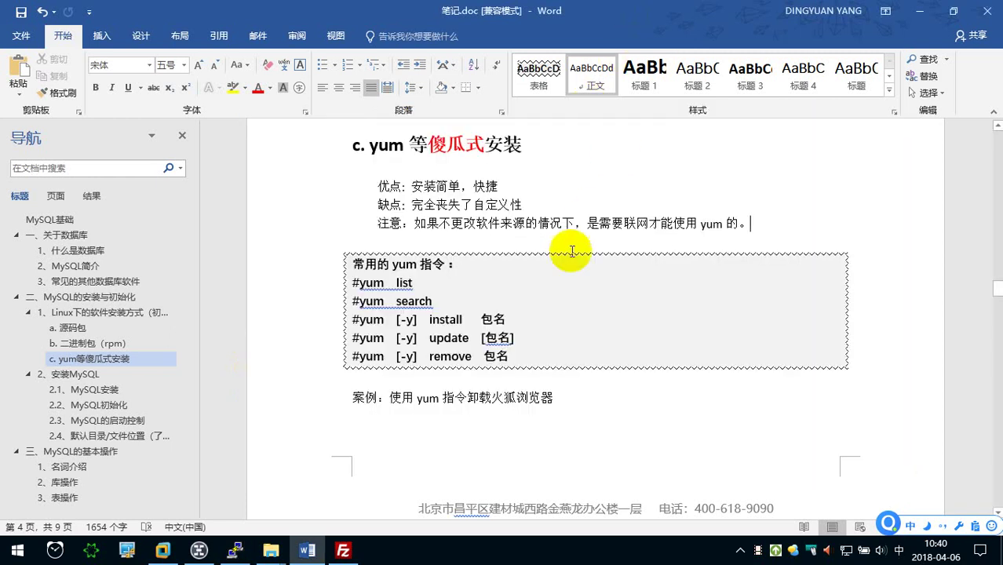
{"action": "left_click", "coordinate": [476, 280]}
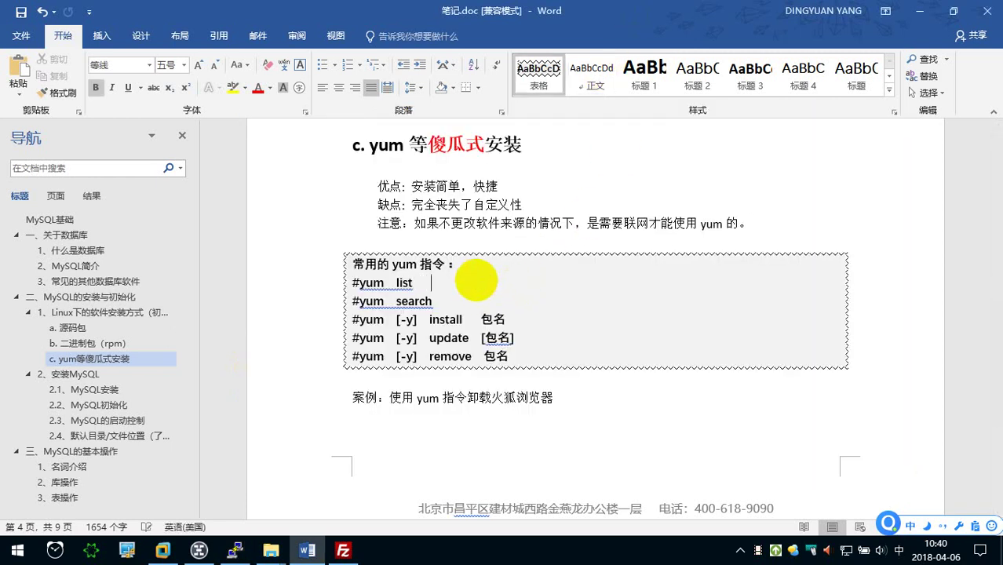
{"action": "type", "text": "liechu dangqian"}
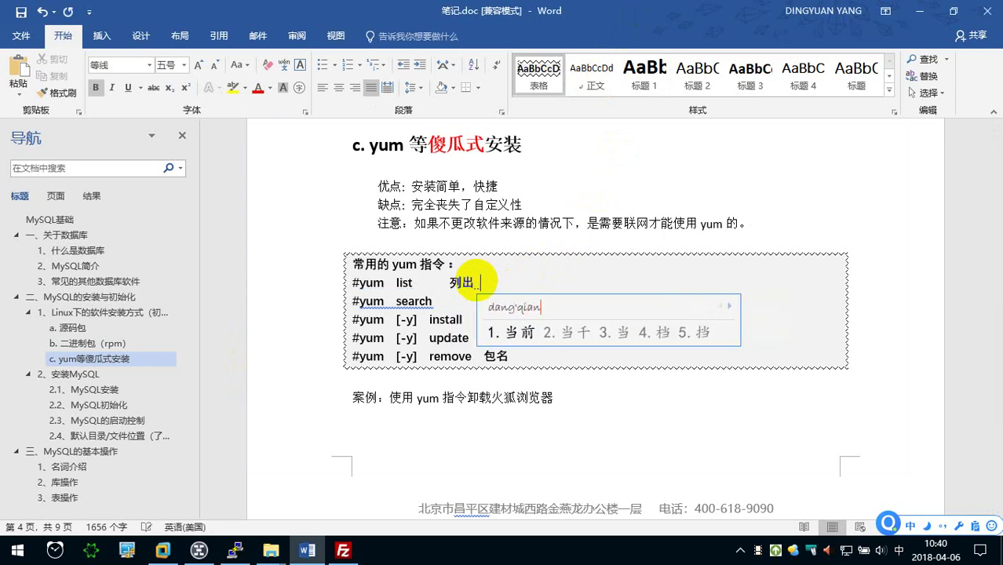
{"action": "type", "text": " yijing zhuang d he keyi zhuang de ruanjian"}
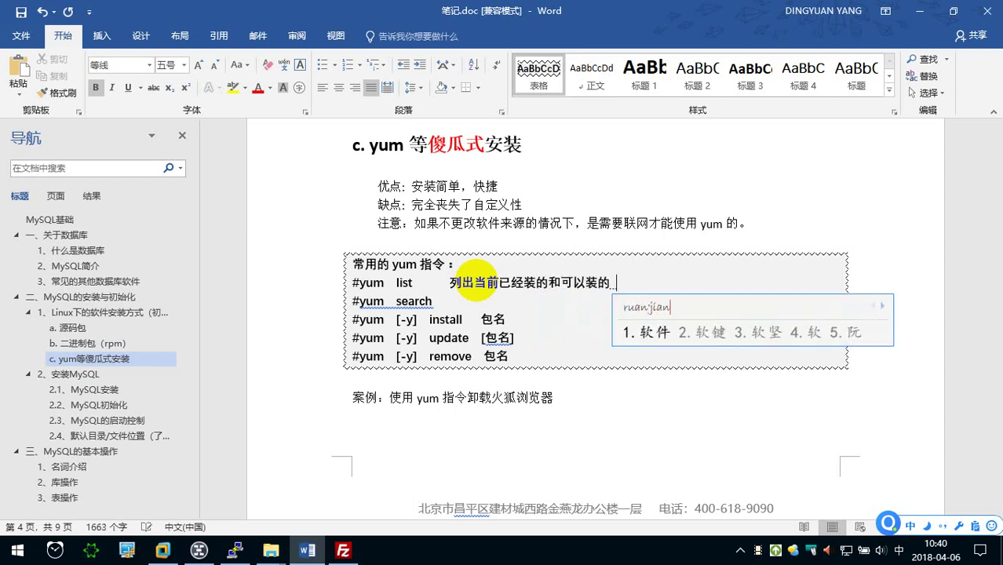
{"action": "key", "text": "space"}
{"action": "type", "text": "(quanbu"}
{"action": "key", "text": "space"}
{"action": "type", "text": ")"}
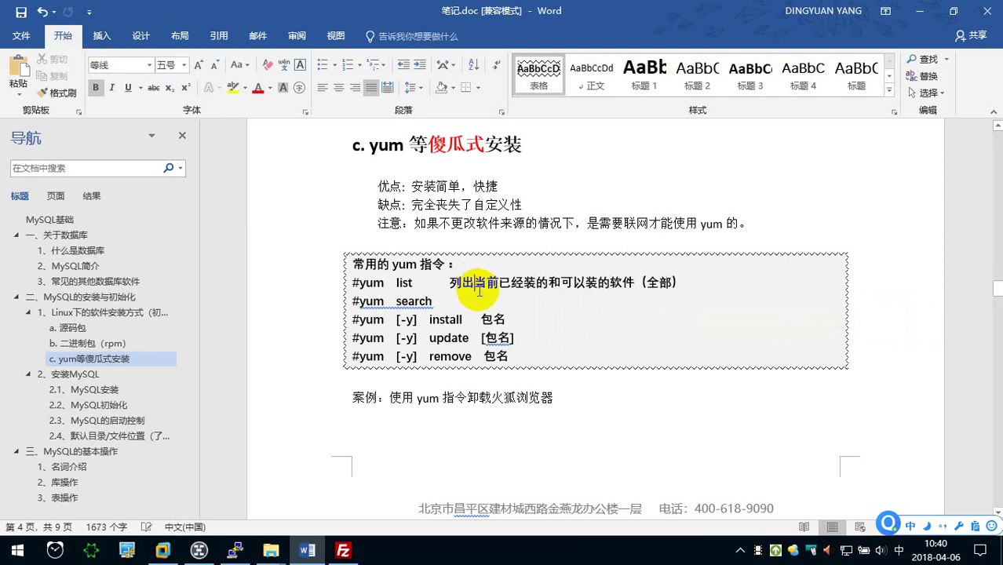
- Complete the #yum search line with 名 and the description 搜索指定的关键词的包
{"action": "left_click", "coordinate": [474, 297]}
{"action": "key", "text": "Tab"}
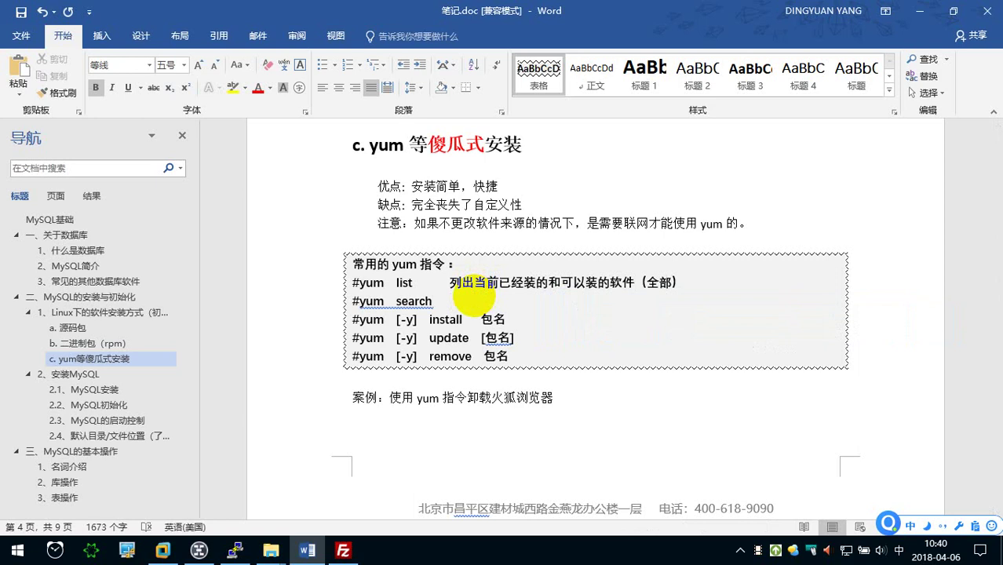
{"action": "type", "text": "ming"}
{"action": "key", "text": "space"}
{"action": "key", "text": "space"}
{"action": "type", "text": "sousuo"}
{"action": "key", "text": "space"}
{"action": "type", "text": "zhiding"}
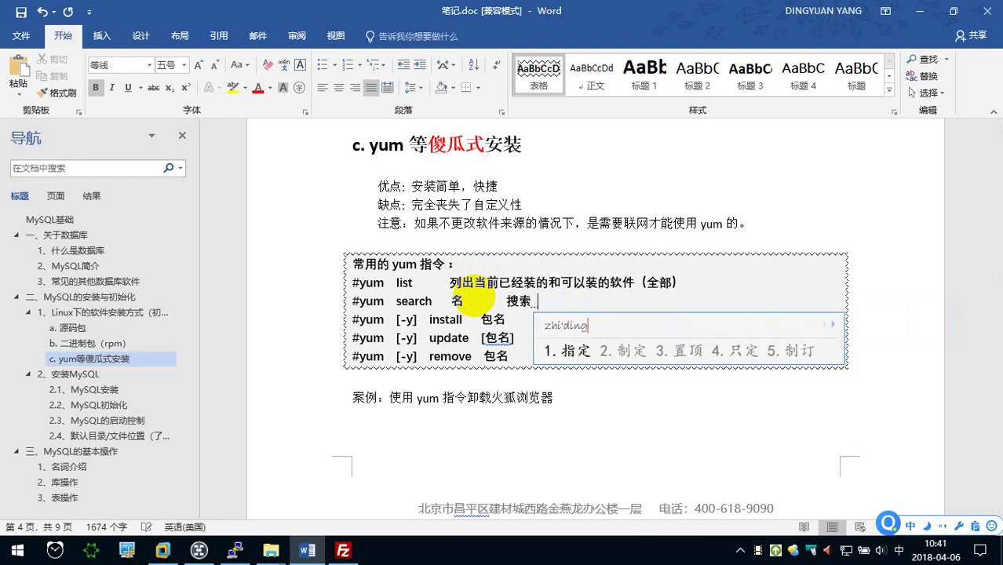
{"action": "type", "text": "de"}
{"action": "key", "text": "space"}
{"action": "type", "text": "guanjianci"}
{"action": "key", "text": "space"}
{"action": "type", "text": "de"}
{"action": "key", "text": "space"}
{"action": "type", "text": "er"}
{"action": "key", "text": "BackSpace"}
{"action": "key", "text": "BackSpace"}
{"action": "type", "text": "bao"}
{"action": "key", "text": "space"}
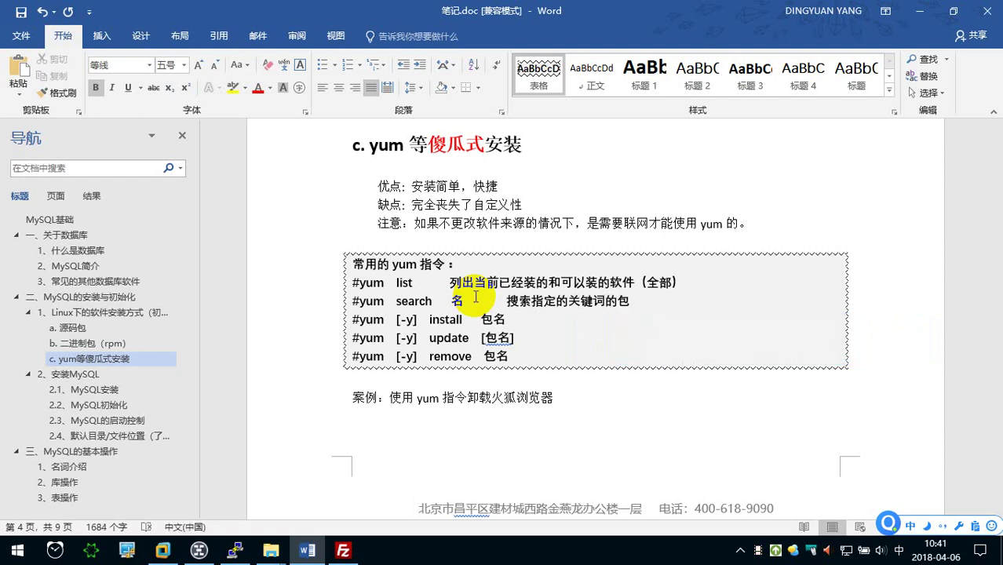
- Align the list and search descriptions into one column using tabs
{"action": "left_click", "coordinate": [449, 302]}
{"action": "left_click", "coordinate": [450, 282]}
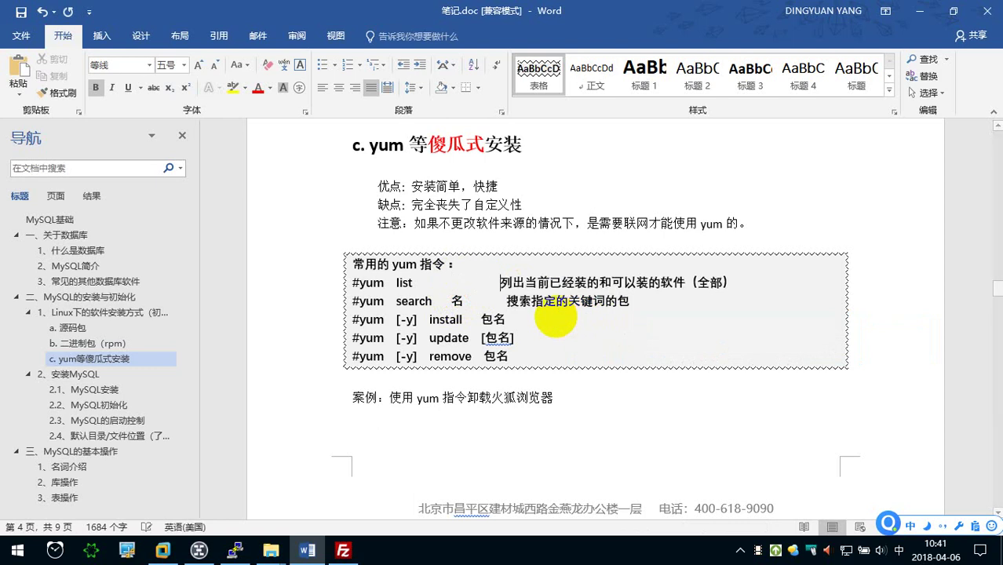
{"action": "key", "text": "Tab"}
{"action": "left_click", "coordinate": [506, 301]}
{"action": "key", "text": "Tab"}
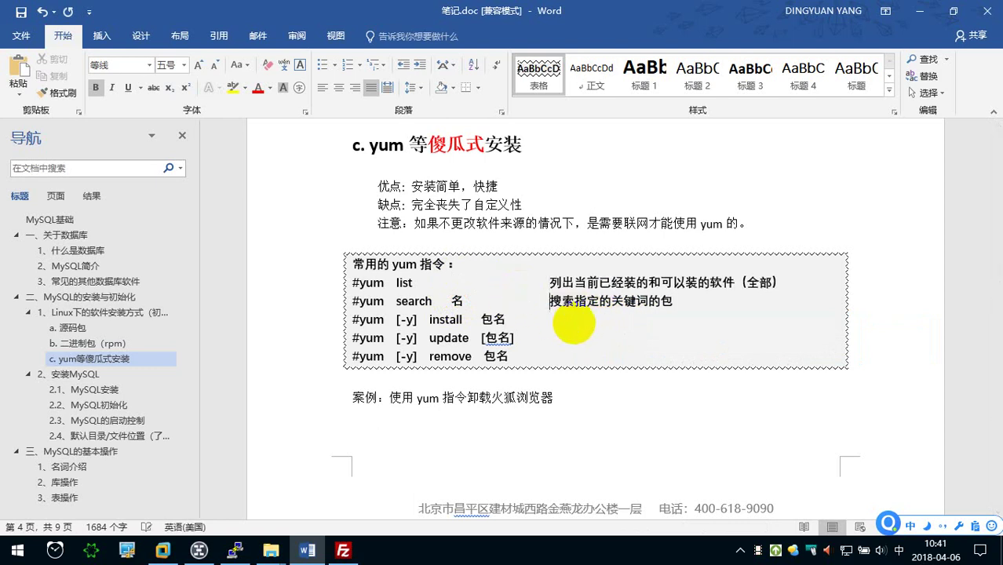
- Run yum search mysql in PuTTY and show the MySQL-related package results
{"action": "key", "text": "alt+Tab"}
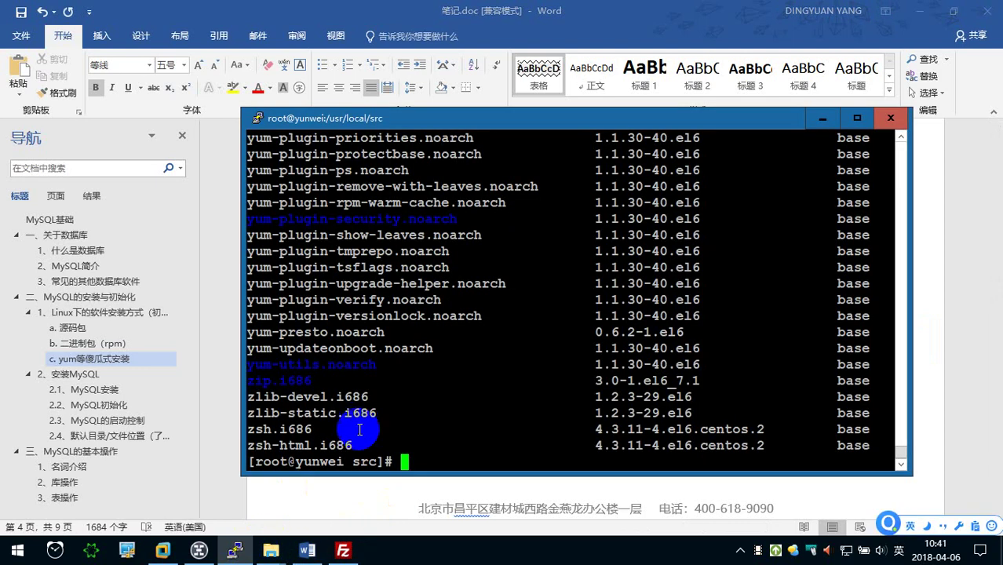
{"action": "type", "text": "yum search mysql"}
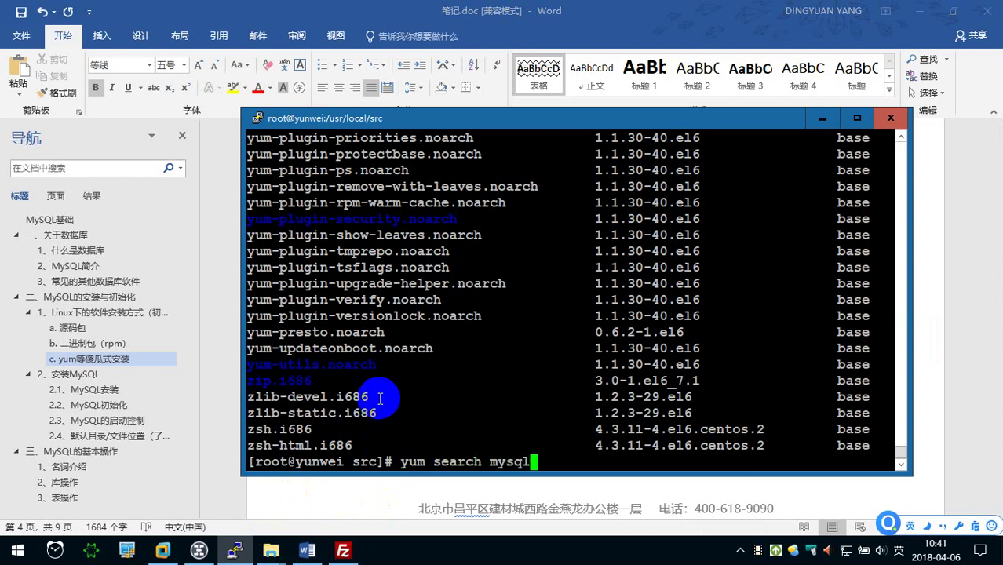
{"action": "key", "text": "Return"}
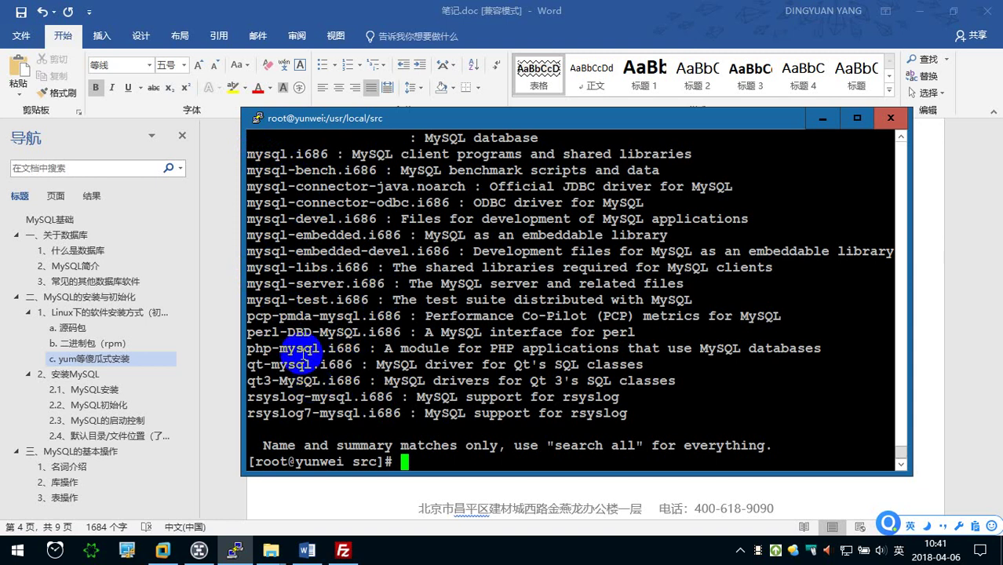
{"action": "key", "text": "alt+Tab"}
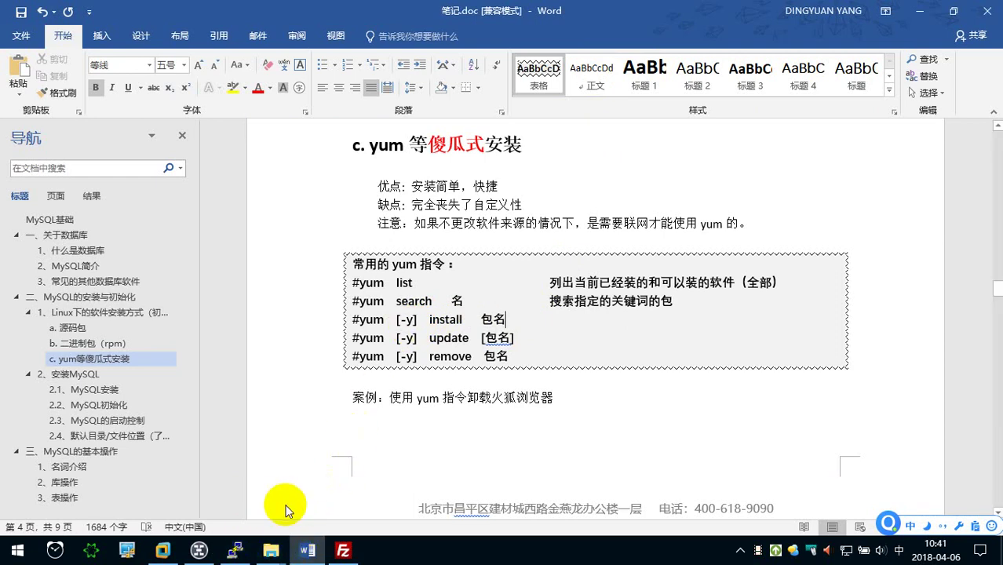
{"action": "left_click", "coordinate": [234, 551]}
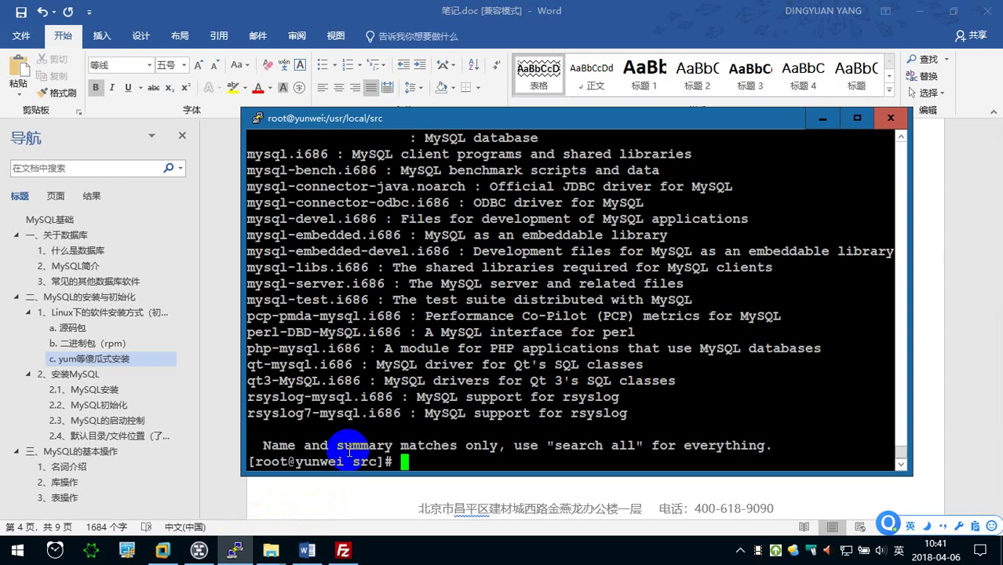
- Edit the recalled command to yum install mysql, run it, and decline with N
{"action": "key", "text": "Up"}
{"action": "key", "text": "Left"}
{"action": "key", "text": "Left"}
{"action": "key", "text": "Left"}
{"action": "key", "text": "Left"}
{"action": "key", "text": "Left"}
{"action": "key", "text": "BackSpace"}
{"action": "key", "text": "BackSpace"}
{"action": "key", "text": "BackSpace"}
{"action": "key", "text": "BackSpace"}
{"action": "key", "text": "BackSpace"}
{"action": "key", "text": "BackSpace"}
{"action": "type", "text": "install"}
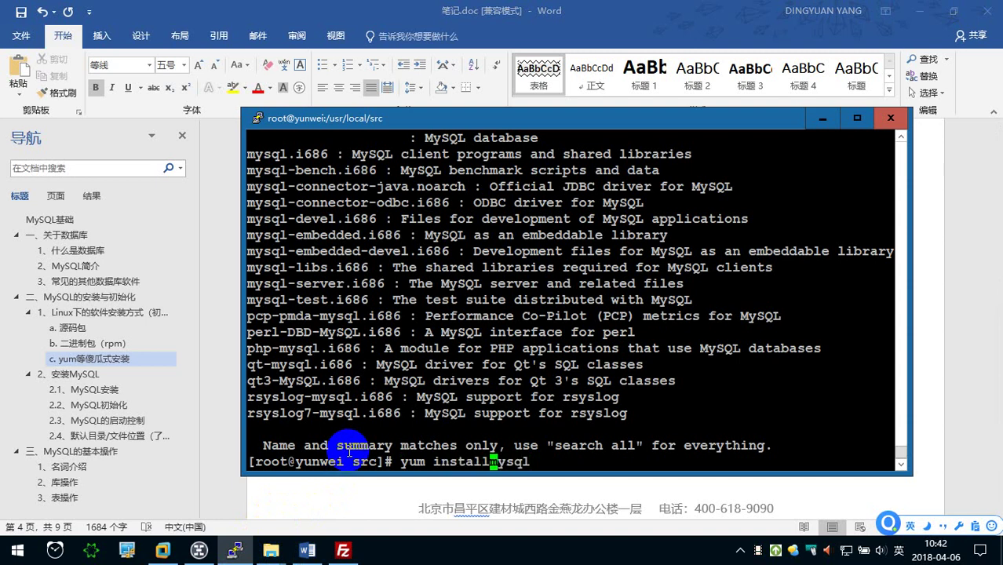
{"action": "key", "text": "Return"}
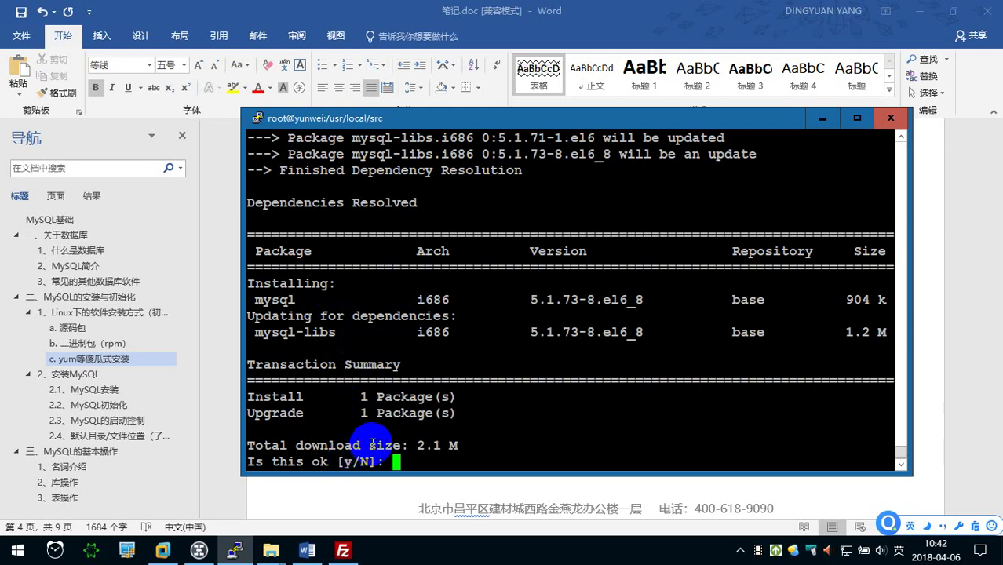
{"action": "type", "text": "N"}
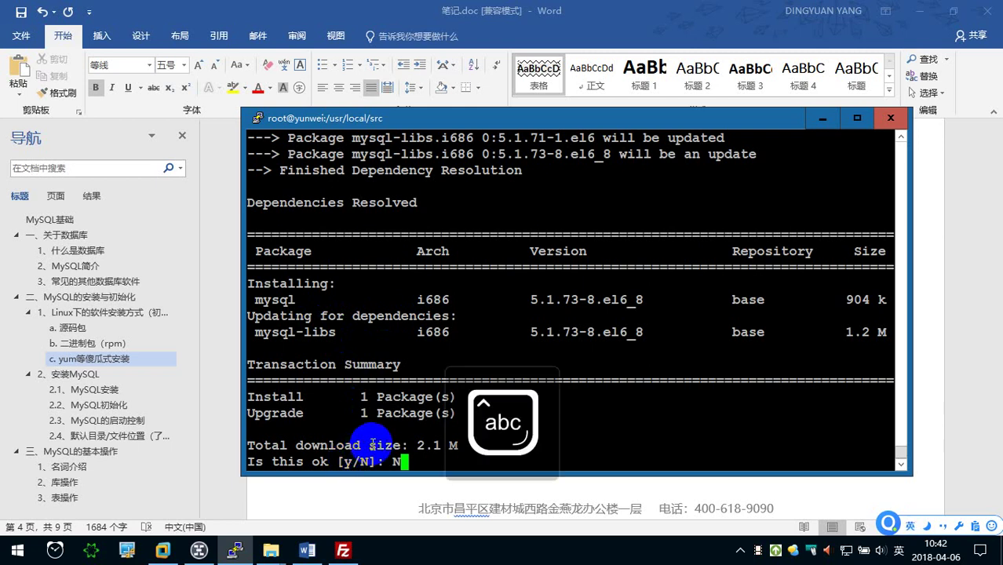
{"action": "key", "text": "Return"}
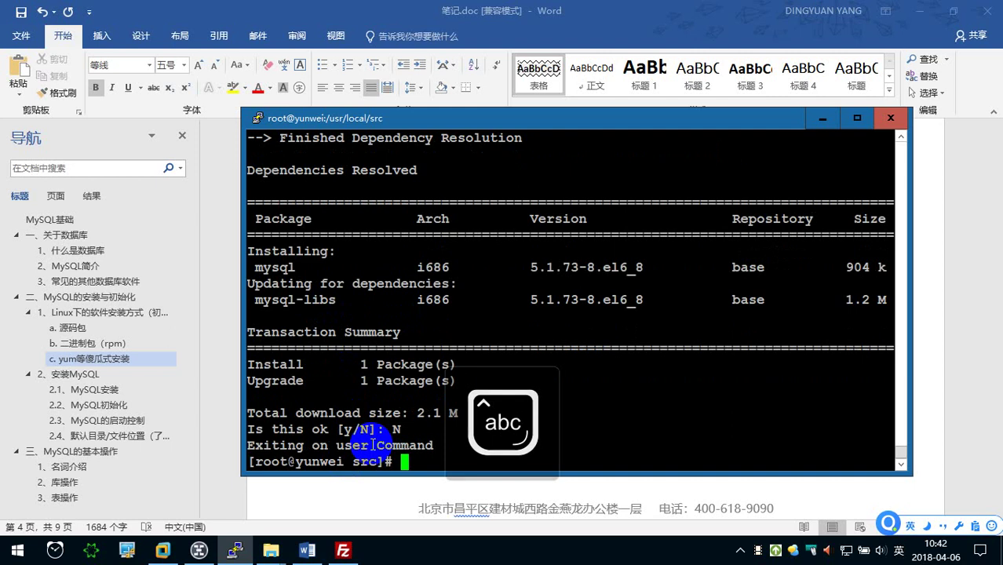
- Recall the install command, insert -y after yum without running it, and highlight the confirmation prompt
{"action": "key", "text": "Up"}
{"action": "key", "text": "Left"}
{"action": "key", "text": "Left"}
{"action": "key", "text": "Left"}
{"action": "key", "text": "Left"}
{"action": "key", "text": "Left"}
{"action": "key", "text": "Left"}
{"action": "key", "text": "Left"}
{"action": "key", "text": "Left"}
{"action": "type", "text": "-y"}
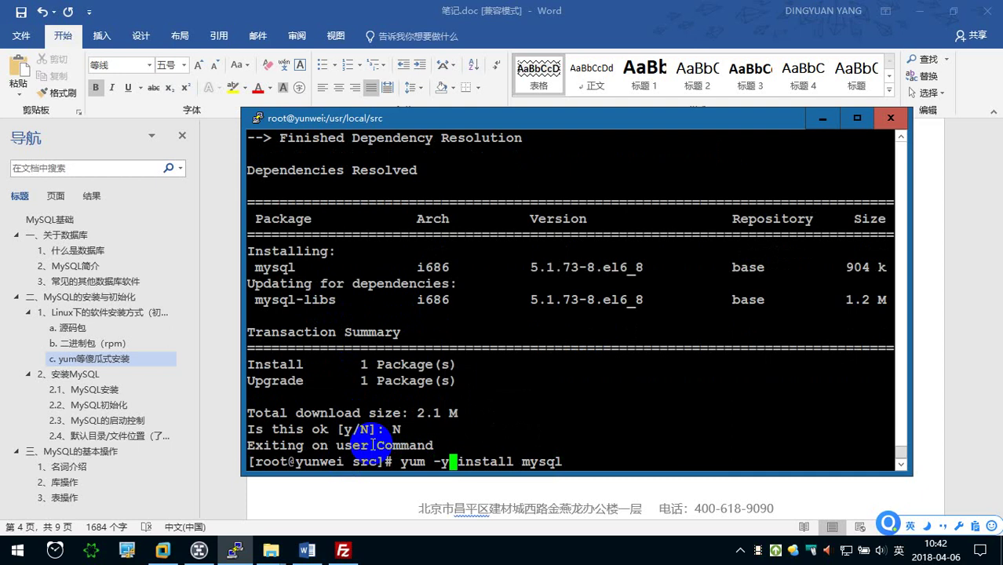
{"action": "left_click_drag", "start_coordinate": [271, 429], "coordinate": [393, 430]}
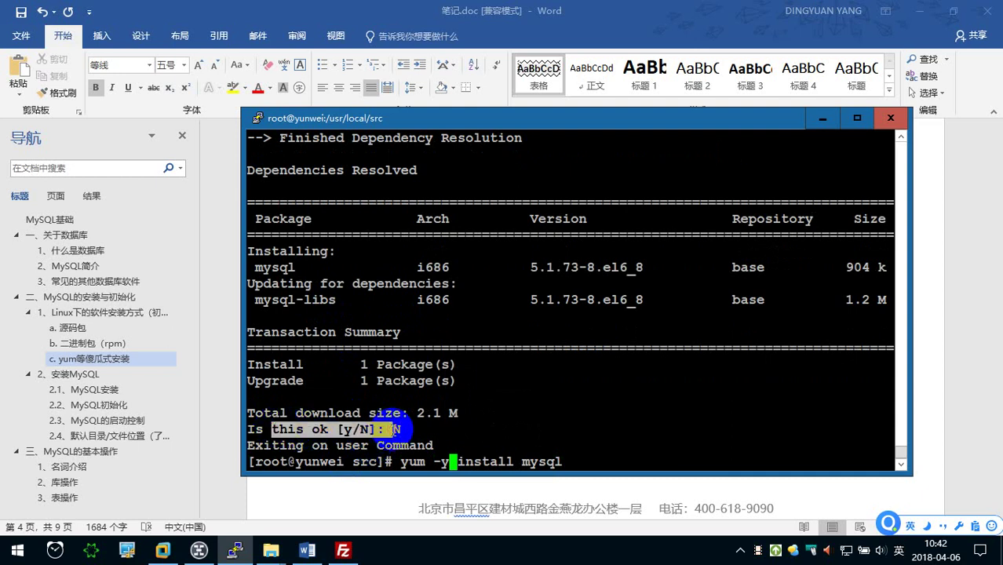
{"action": "left_click", "coordinate": [522, 482]}
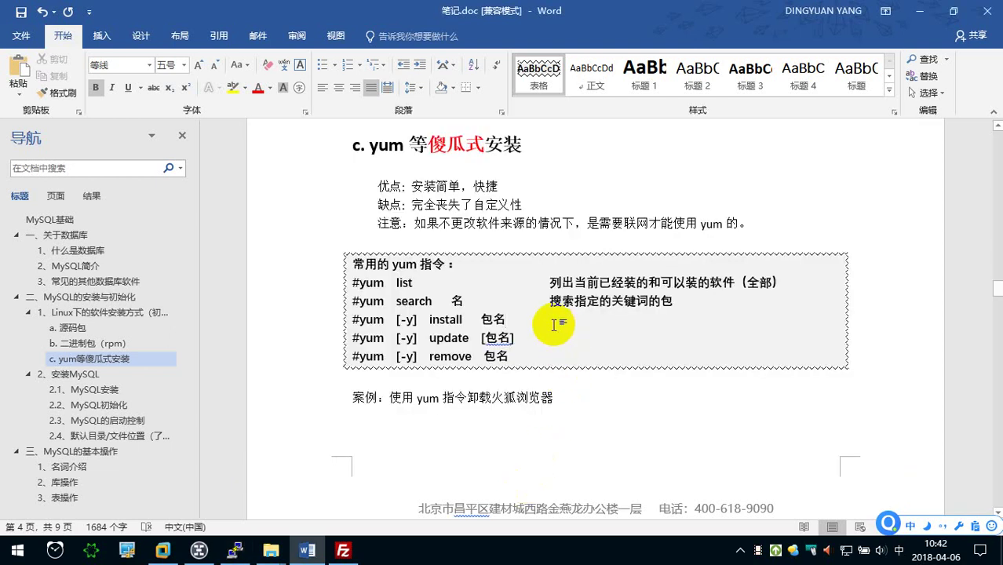
- Annotate the install row with 安装指定的包（-y表示允许不再确认）
{"action": "key", "text": "Tab"}
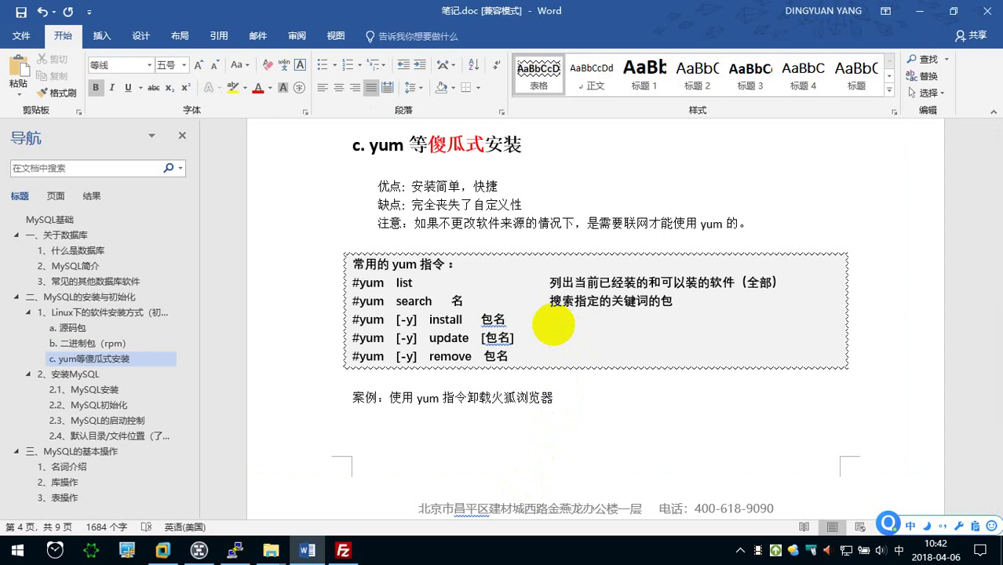
{"action": "type", "text": "安装"}
{"action": "type", "text": "指定的"}
{"action": "type", "text": "包"}
{"action": "type", "text": "（-ybiao表示"}
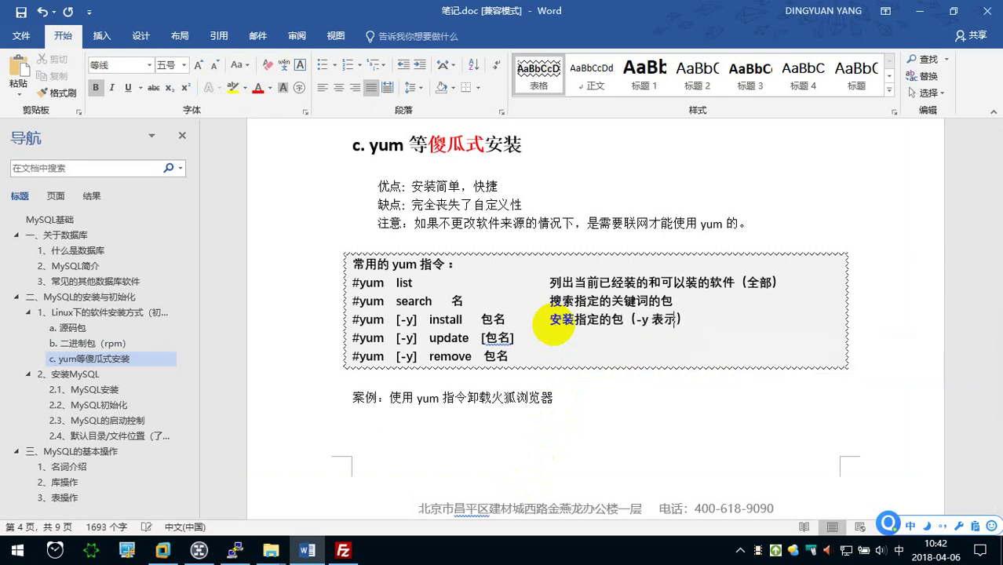
{"action": "type", "text": "运行"}
{"action": "key", "text": "BackSpace"}
{"action": "key", "text": "BackSpace"}
{"action": "type", "text": "yx允许buz不再que确认"}
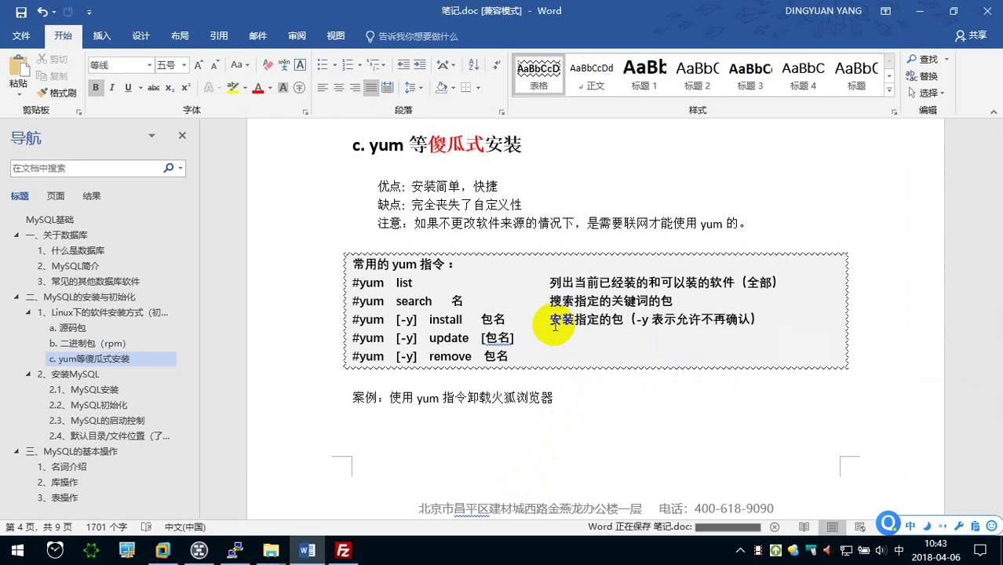
{"action": "type", "text": ")"}
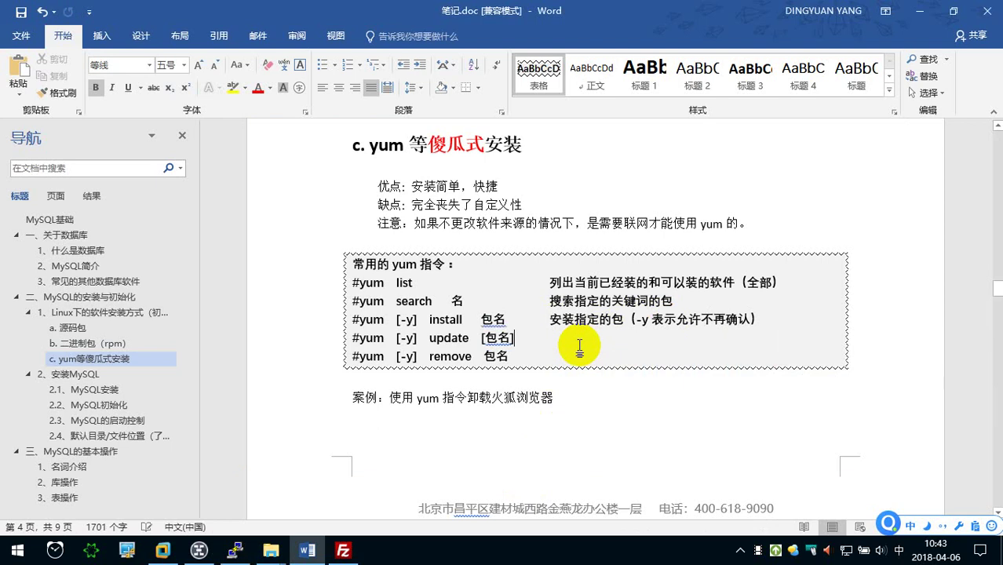
- Describe the update row as 更新指定的包，不指定包则更新全部软件
{"action": "left_click", "coordinate": [534, 339]}
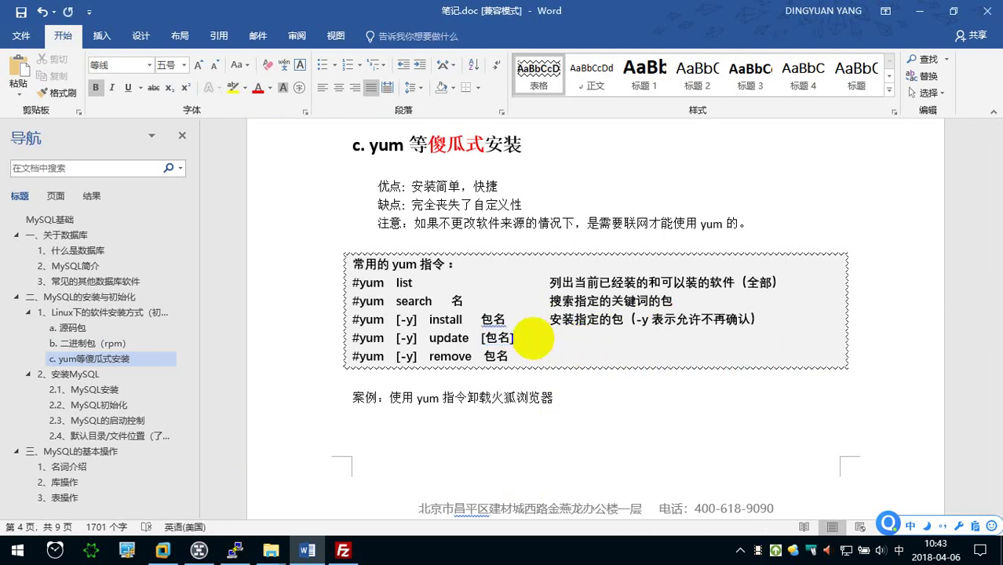
{"action": "key", "text": "Tab"}
{"action": "type", "text": "gengxin"}
{"action": "key", "text": "space"}
{"action": "type", "text": "zhiding"}
{"action": "key", "text": "space"}
{"action": "type", "text": "de"}
{"action": "key", "text": "space"}
{"action": "type", "text": "bao"}
{"action": "key", "text": "space"}
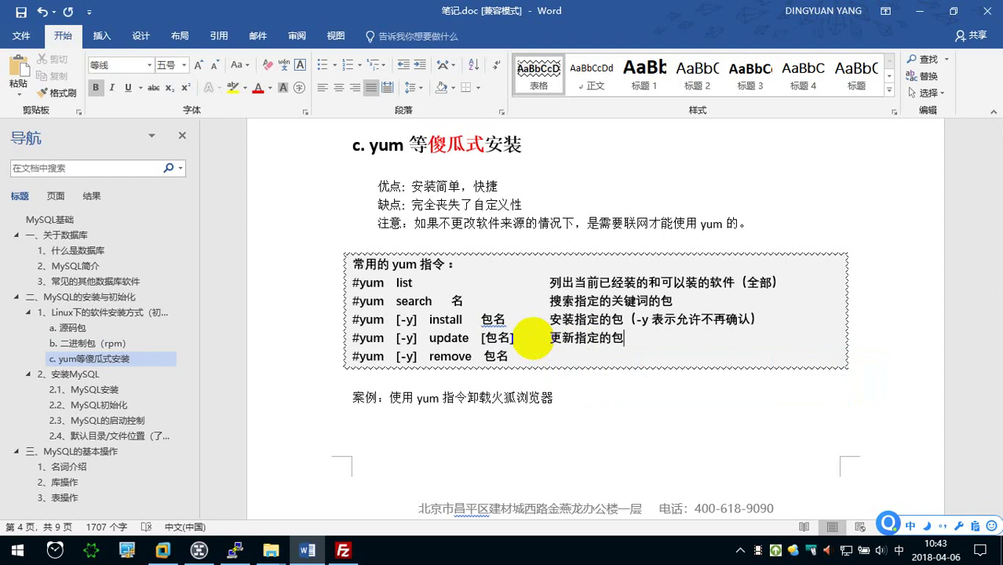
{"action": "type", "text": "buzhiding"}
{"action": "key", "text": "space"}
{"action": "type", "text": "bao"}
{"action": "key", "text": "space"}
{"action": "type", "text": "ze"}
{"action": "key", "text": "space"}
{"action": "type", "text": "gengxin"}
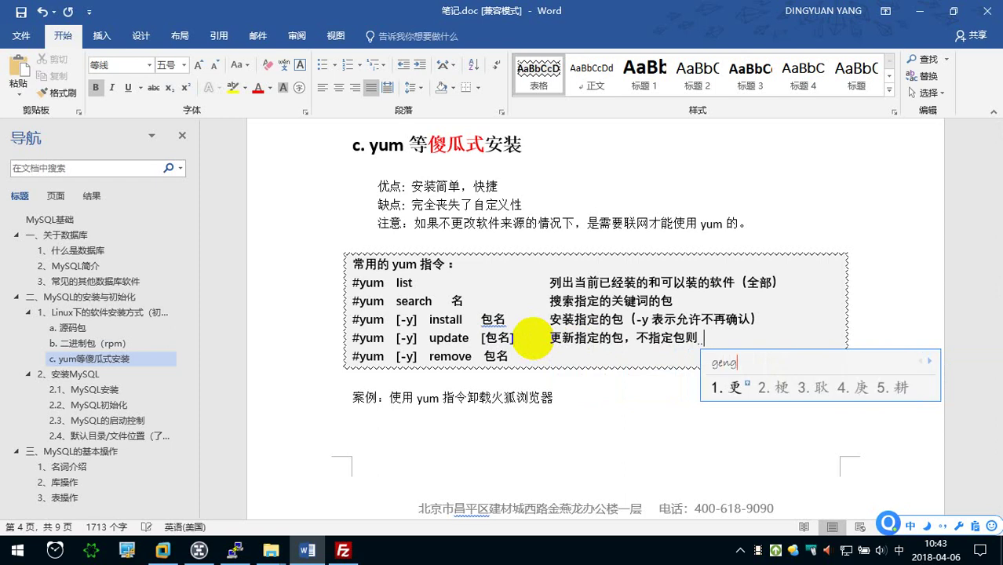
{"action": "key", "text": "space"}
{"action": "type", "text": "quanbu"}
{"action": "key", "text": "space"}
{"action": "type", "text": "ruanjian"}
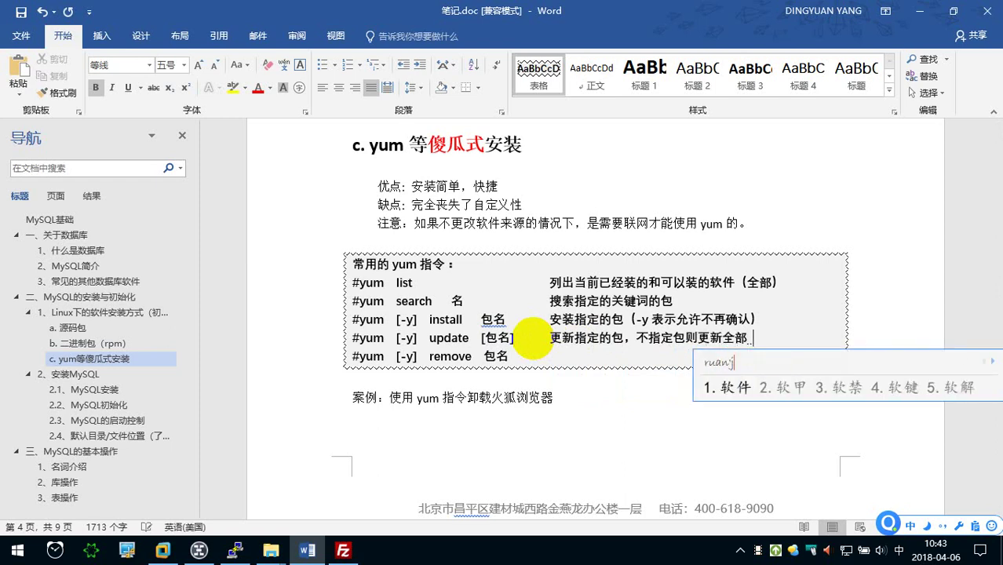
{"action": "key", "text": "space"}
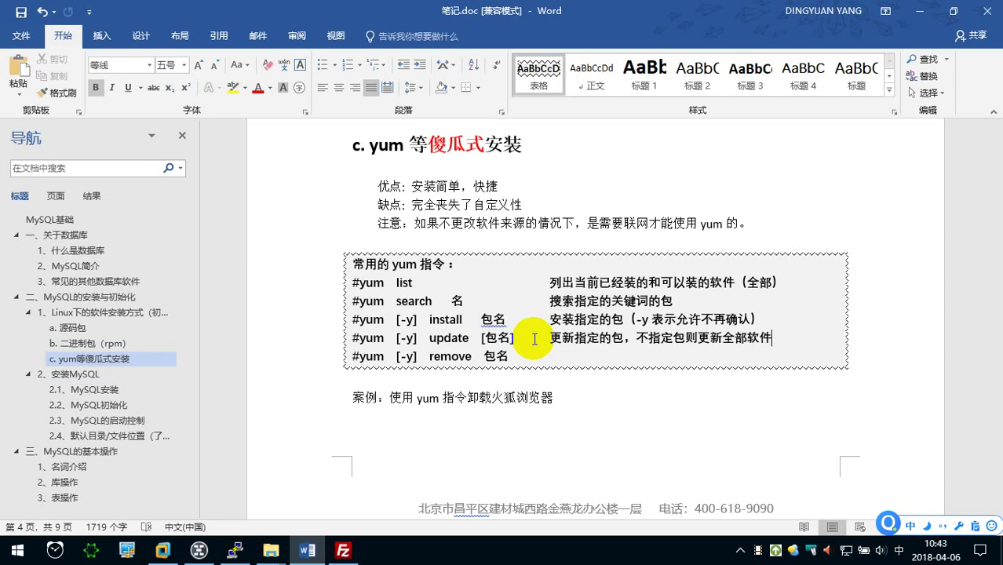
{"action": "scroll", "coordinate": [525, 376], "scroll_direction": "down", "scroll_amount": 1}
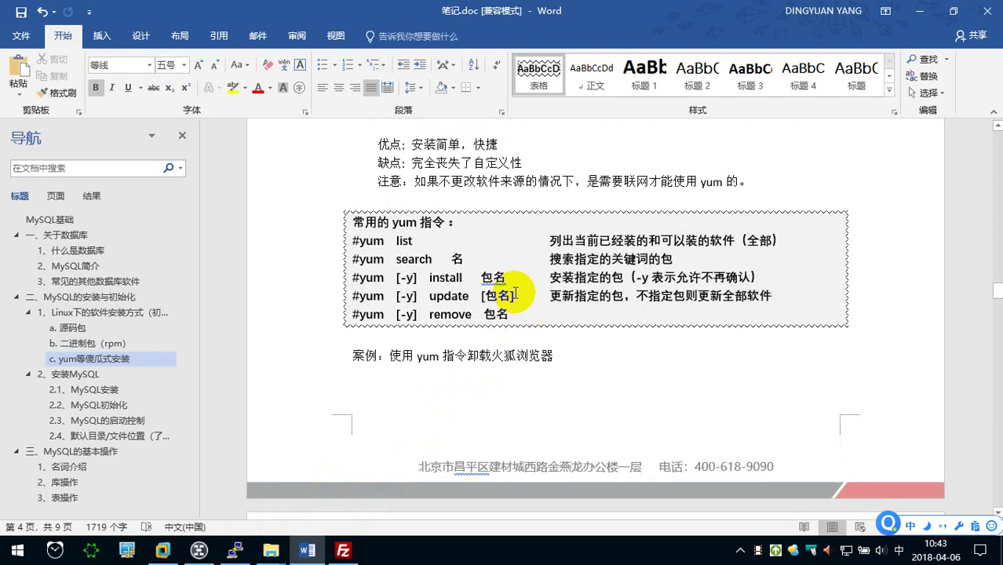
- Run a full yum update, note its 819 M download size, and decline it
{"action": "left_click", "coordinate": [235, 551]}
{"action": "left_click", "coordinate": [395, 390]}
{"action": "key", "text": "BackSpace"}
{"action": "key", "text": "BackSpace"}
{"action": "key", "text": "Delete"}
{"action": "key", "text": "Delete"}
{"action": "key", "text": "Delete"}
{"action": "key", "text": "Delete"}
{"action": "key", "text": "Delete"}
{"action": "key", "text": "Delete"}
{"action": "key", "text": "Delete"}
{"action": "type", "text": "yum y"}
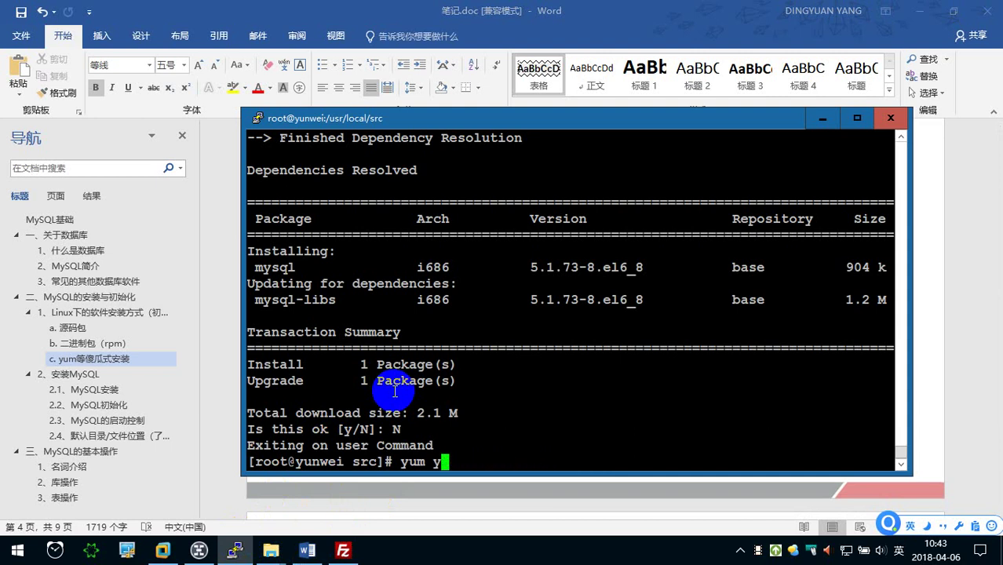
{"action": "type", "text": "update"}
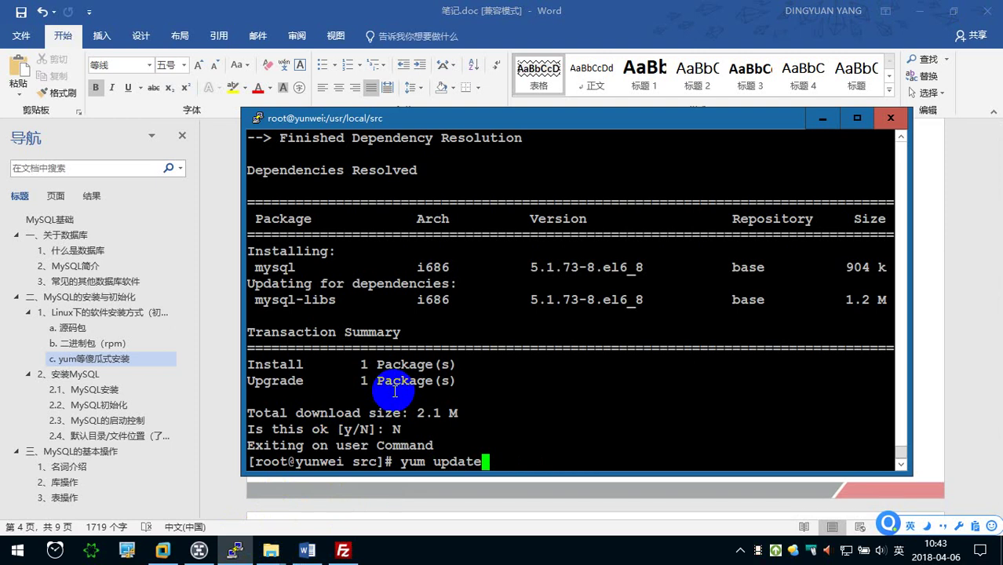
{"action": "key", "text": "Return"}
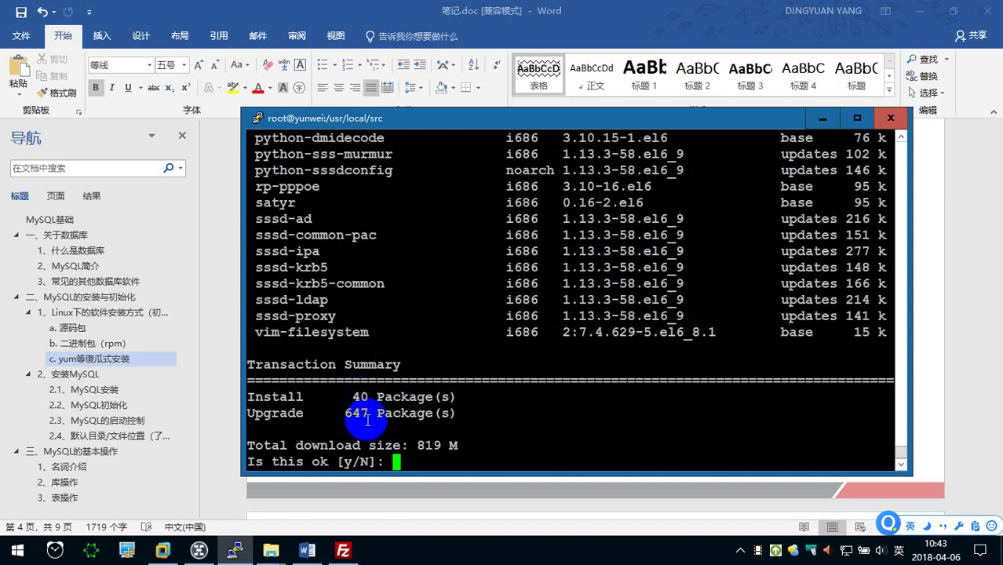
{"action": "double_click", "coordinate": [427, 444]}
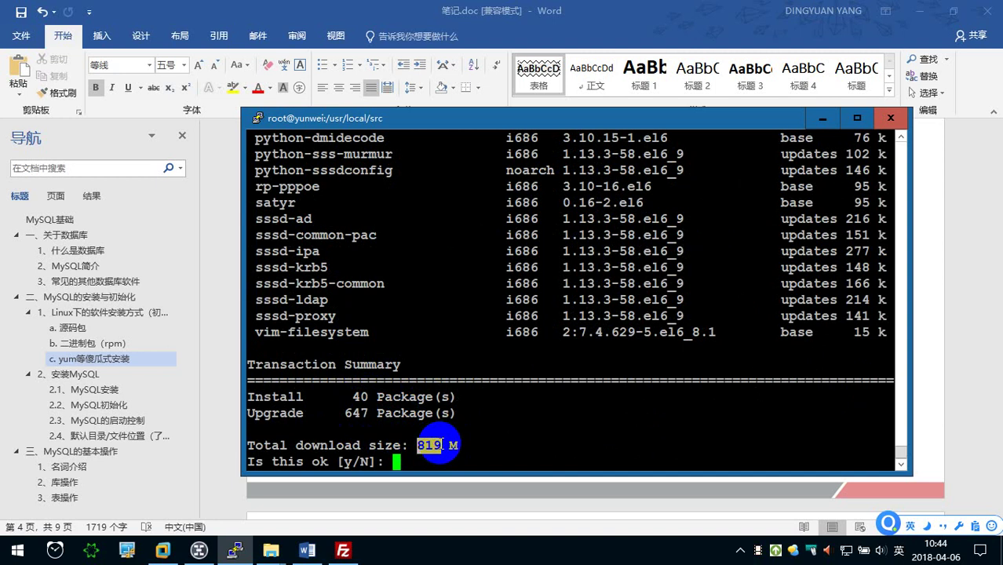
{"action": "type", "text": "N"}
{"action": "key", "text": "Return"}
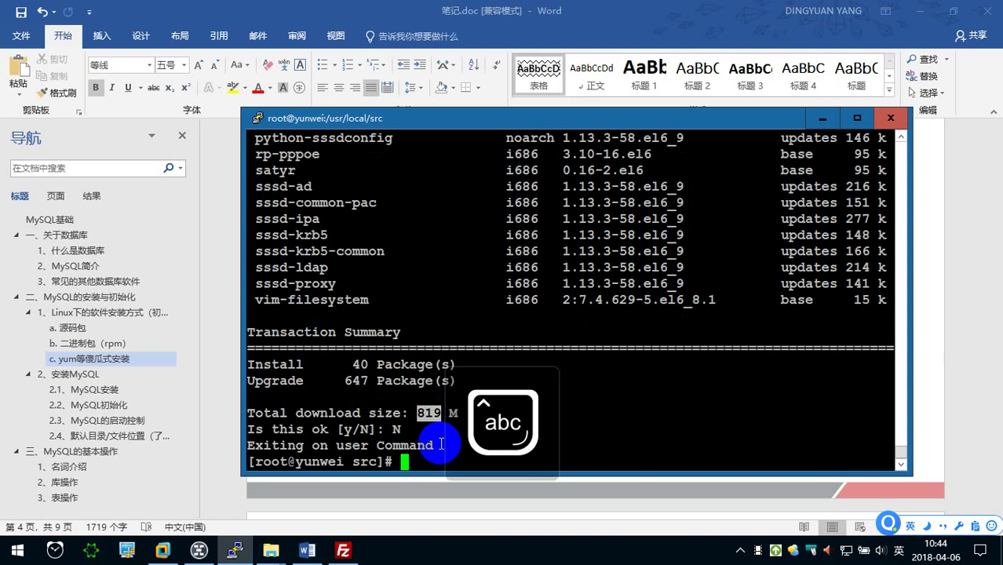
- Run yum update for the sssd-ad package alone
{"action": "left_click", "coordinate": [441, 355]}
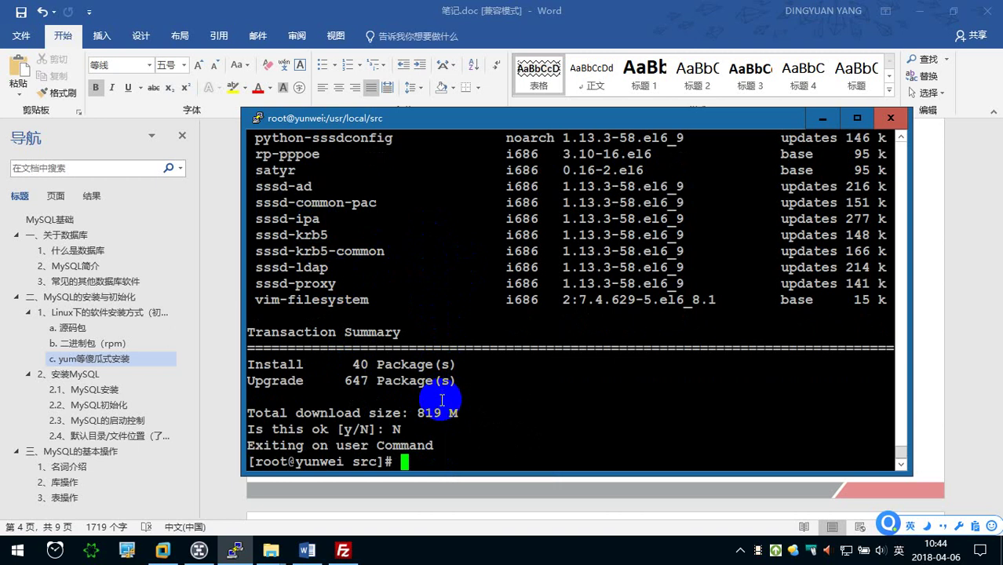
{"action": "type", "text": "yum update"}
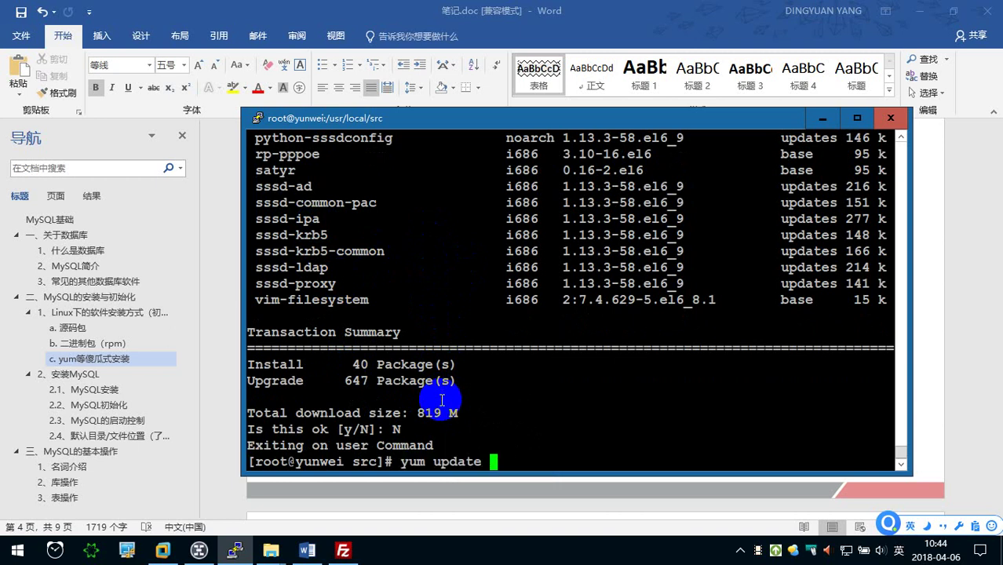
{"action": "double_click", "coordinate": [274, 186]}
{"action": "right_click", "coordinate": [506, 393]}
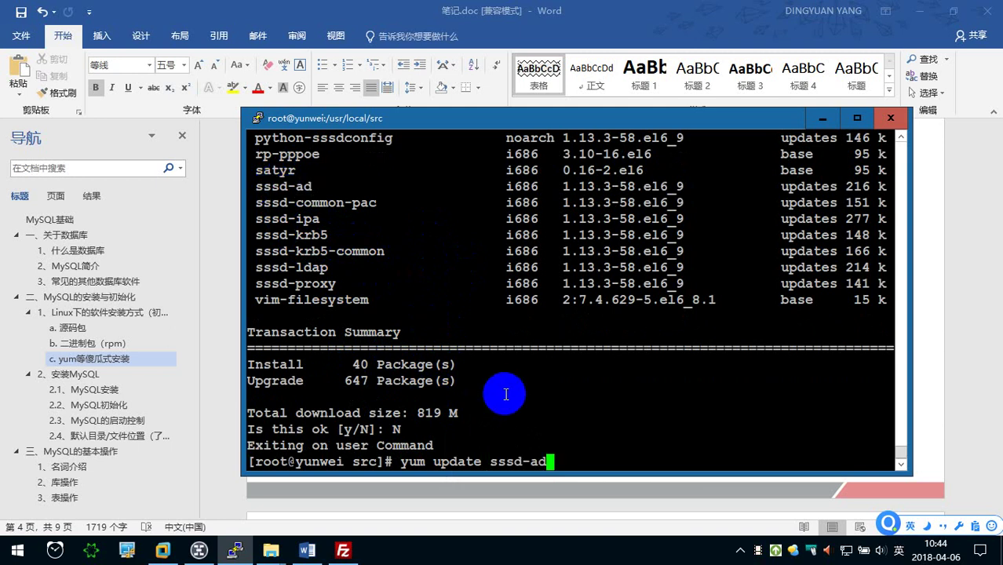
{"action": "key", "text": "Return"}
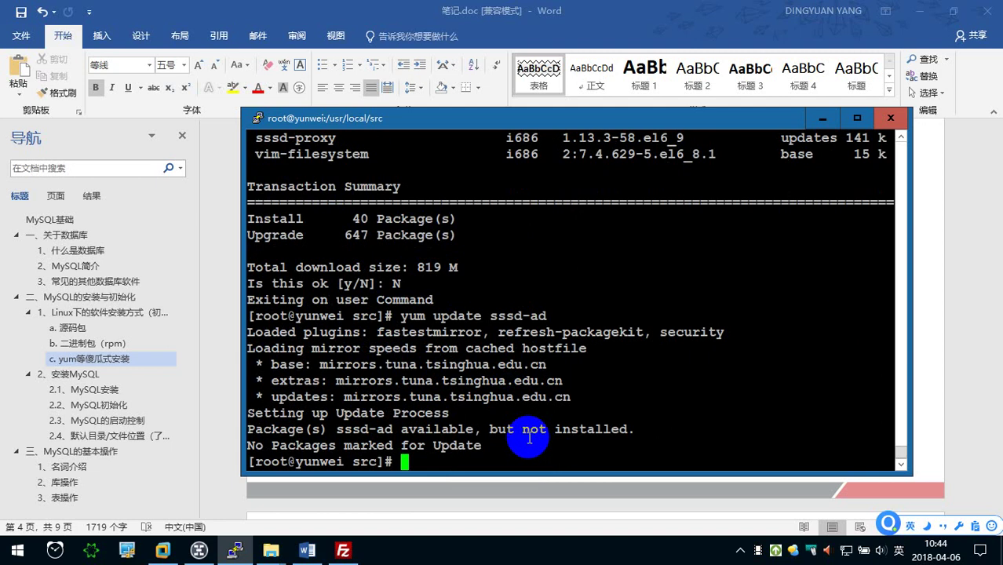
- Run yum update tcsh, decline its 408 k upgrade, and return to Word
{"action": "scroll", "coordinate": [461, 421], "scroll_direction": "up", "scroll_amount": 3}
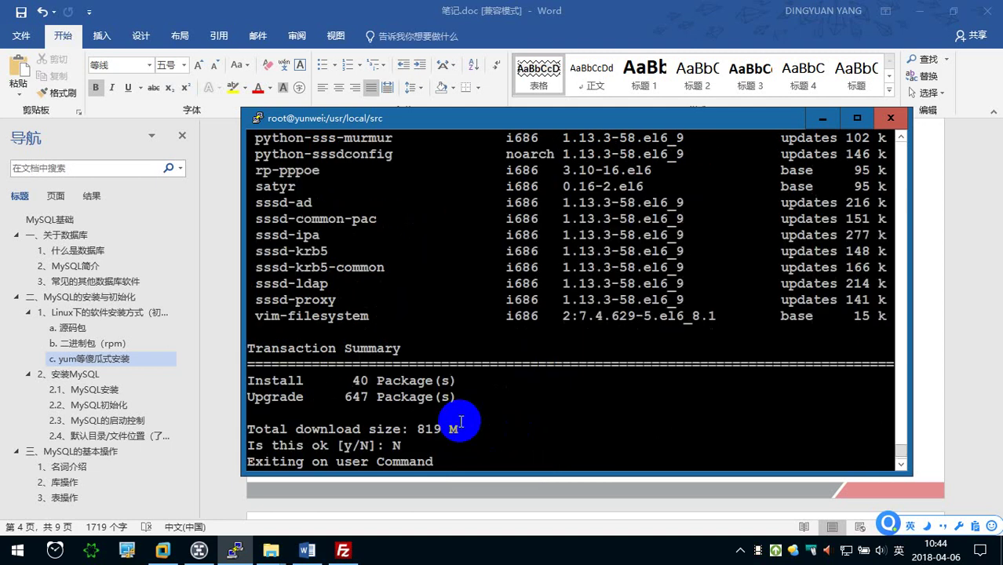
{"action": "scroll", "coordinate": [461, 421], "scroll_direction": "up", "scroll_amount": 5}
{"action": "scroll", "coordinate": [461, 421], "scroll_direction": "up", "scroll_amount": 5}
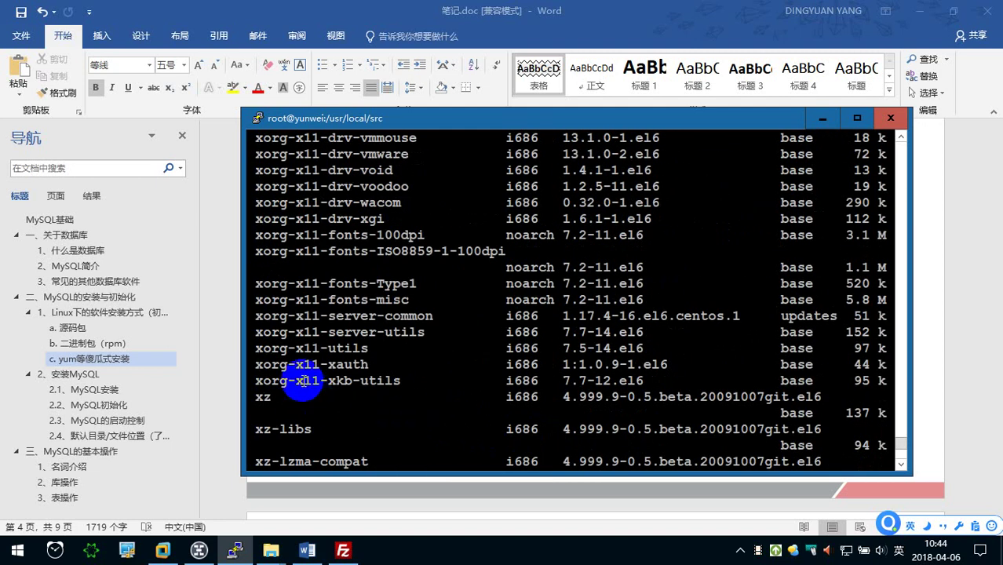
{"action": "scroll", "coordinate": [304, 382], "scroll_direction": "up", "scroll_amount": 10}
{"action": "scroll", "coordinate": [304, 380], "scroll_direction": "up", "scroll_amount": 3}
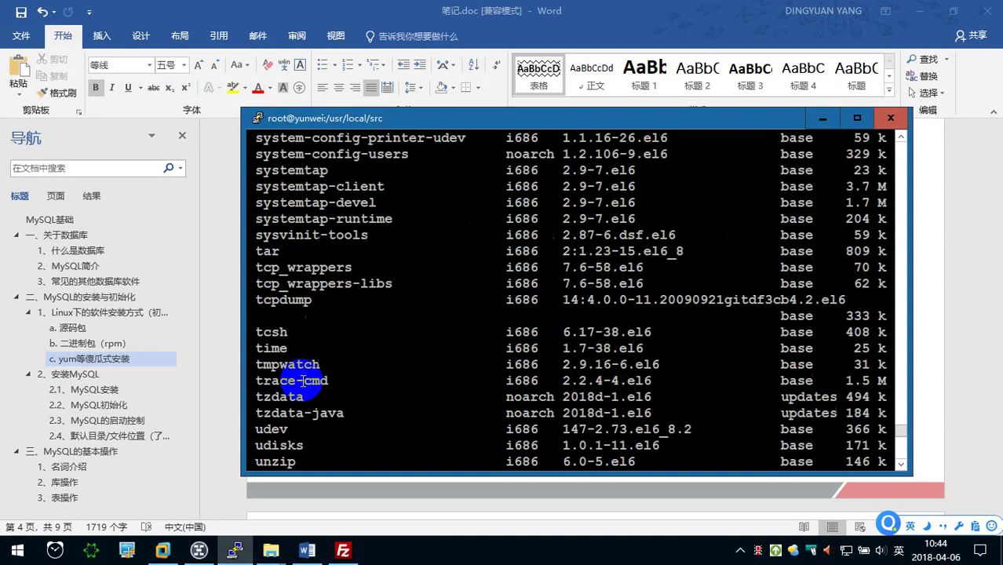
{"action": "double_click", "coordinate": [271, 331]}
{"action": "scroll", "coordinate": [330, 322], "scroll_direction": "down", "scroll_amount": 13}
{"action": "scroll", "coordinate": [377, 345], "scroll_direction": "down", "scroll_amount": 13}
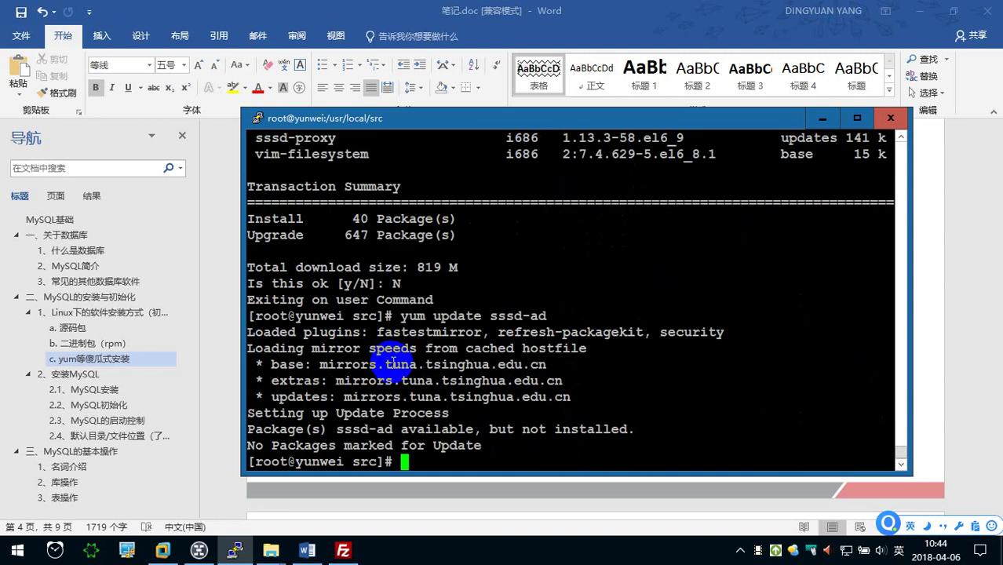
{"action": "key", "text": "Up"}
{"action": "key", "text": "BackSpace"}
{"action": "key", "text": "BackSpace"}
{"action": "key", "text": "BackSpace"}
{"action": "key", "text": "BackSpace"}
{"action": "key", "text": "BackSpace"}
{"action": "key", "text": "BackSpace"}
{"action": "key", "text": "BackSpace"}
{"action": "right_click", "coordinate": [439, 405]}
{"action": "key", "text": "Return"}
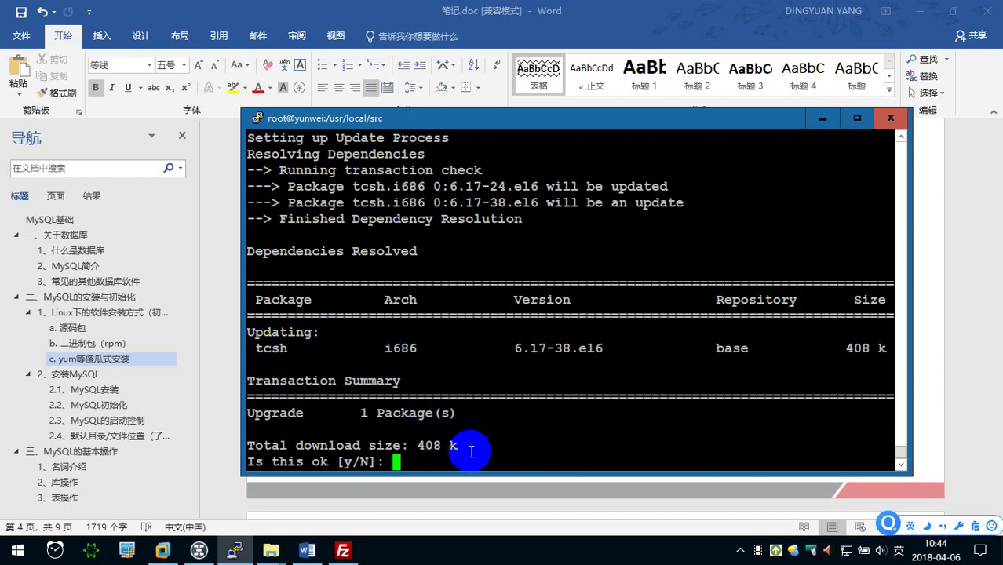
{"action": "type", "text": "n"}
{"action": "key", "text": "Return"}
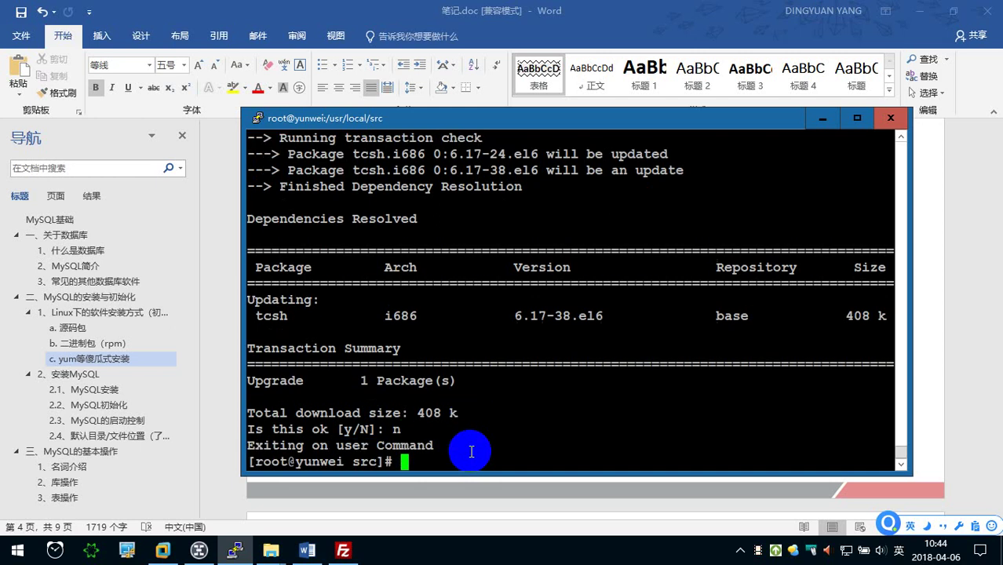
{"action": "key", "text": "alt+Tab"}
- Annotate the yum remove row with 卸载指定的包
{"action": "scroll", "coordinate": [555, 296], "scroll_direction": "down", "scroll_amount": 1}
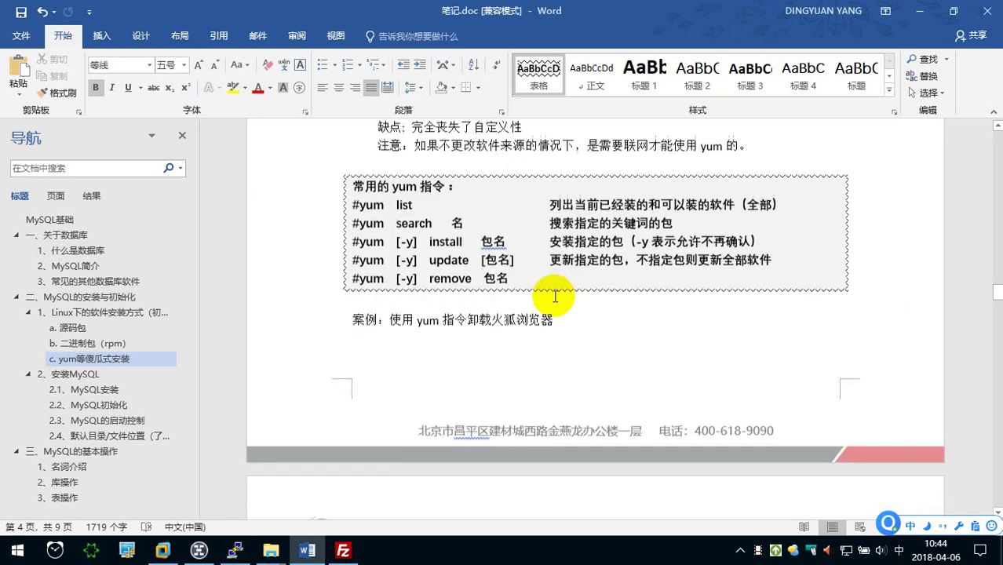
{"action": "left_click", "coordinate": [552, 270]}
{"action": "type", "text": "xiezai2zhid2de"}
{"action": "key", "text": "space"}
{"action": "type", "text": "bao"}
{"action": "key", "text": "space"}
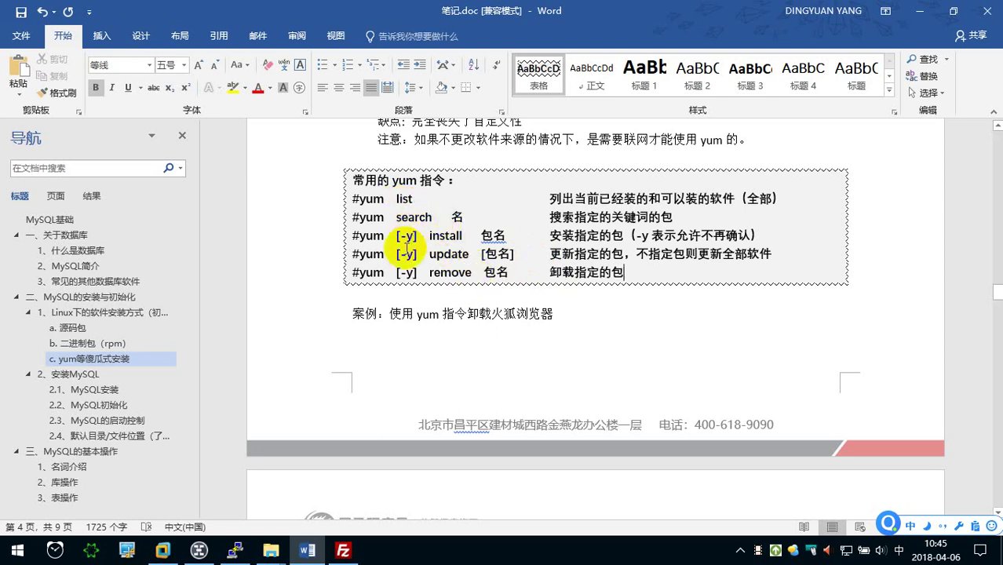
- Start a new line below the Firefox removal case, then bring PuTTY forward
{"action": "left_click", "coordinate": [430, 200]}
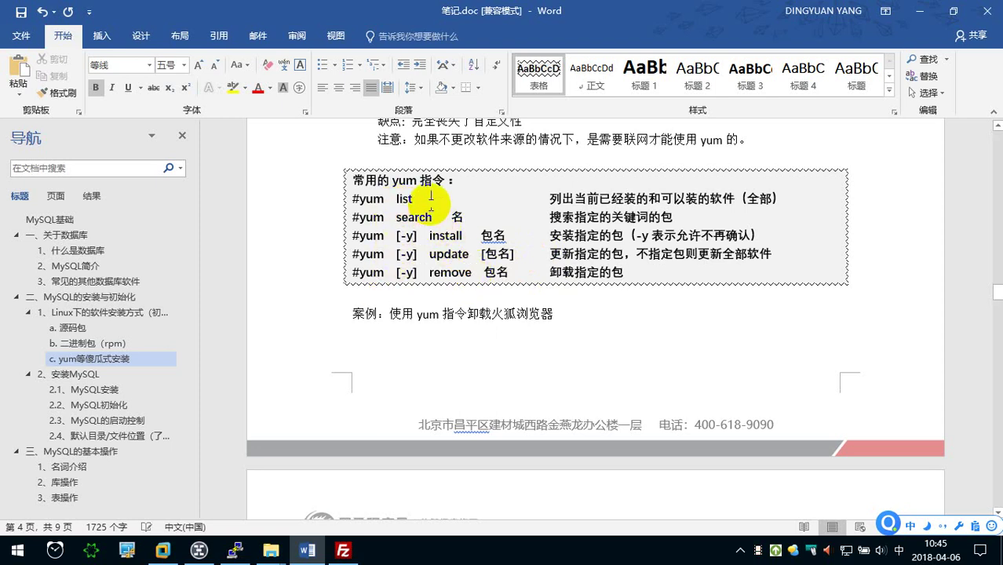
{"action": "scroll", "coordinate": [445, 268], "scroll_direction": "down", "scroll_amount": 1}
{"action": "left_click", "coordinate": [390, 286]}
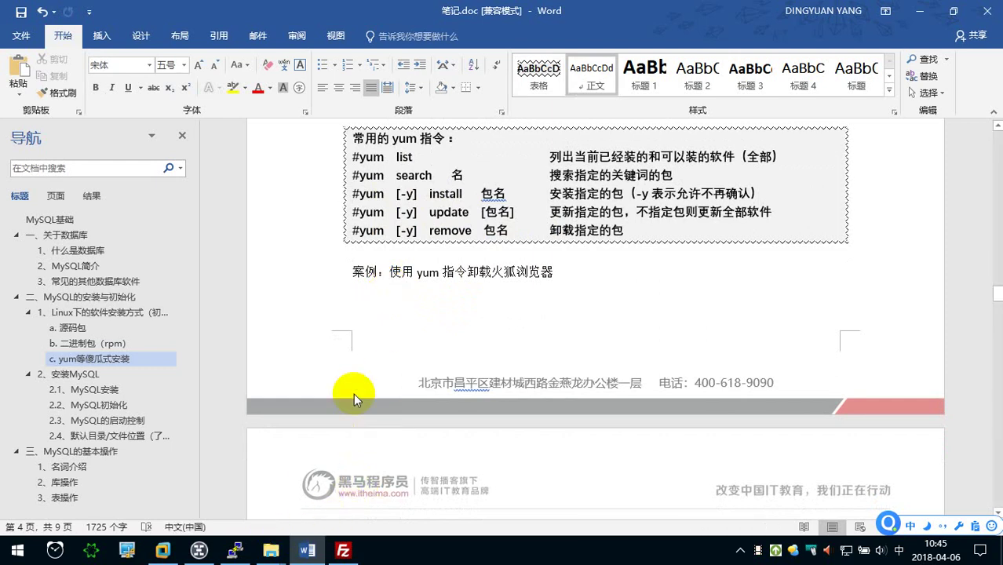
{"action": "left_click", "coordinate": [235, 550]}
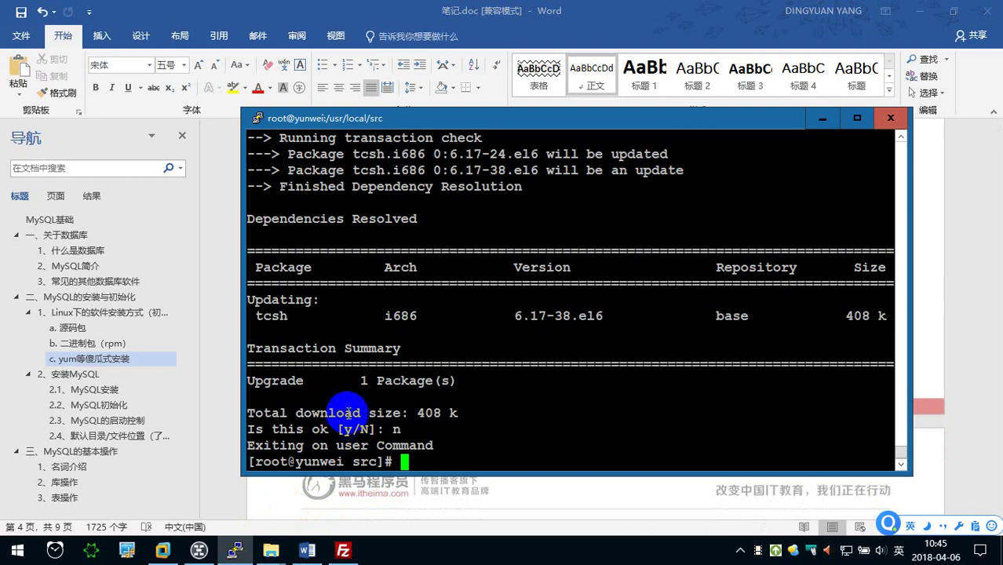
- Run rpm -qa|grep firefox to confirm firefox-17.0.10-1.el6.centos.i686 is installed
{"action": "type", "text": "rpm -qa|grep fir"}
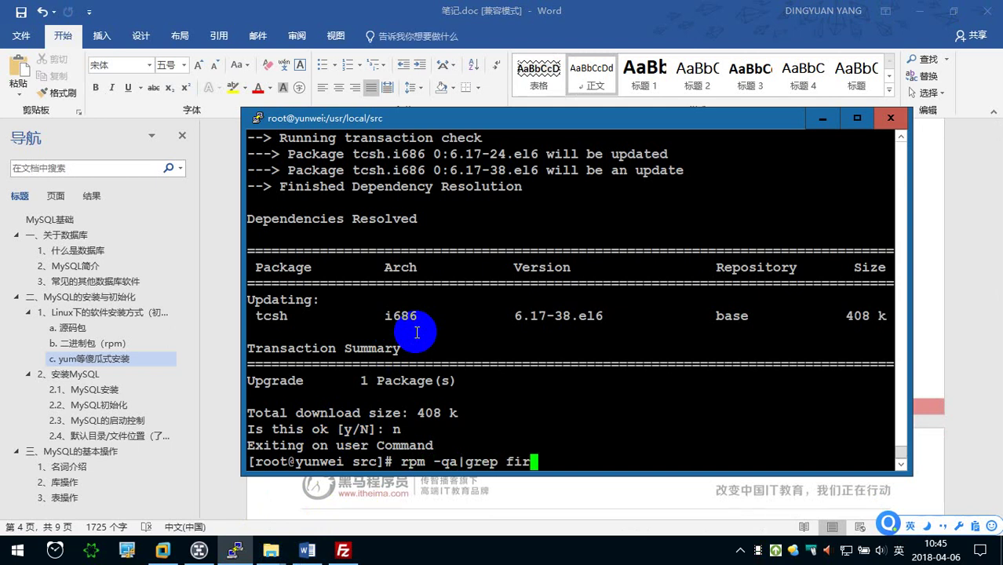
{"action": "type", "text": "efox"}
{"action": "key", "text": "Return"}
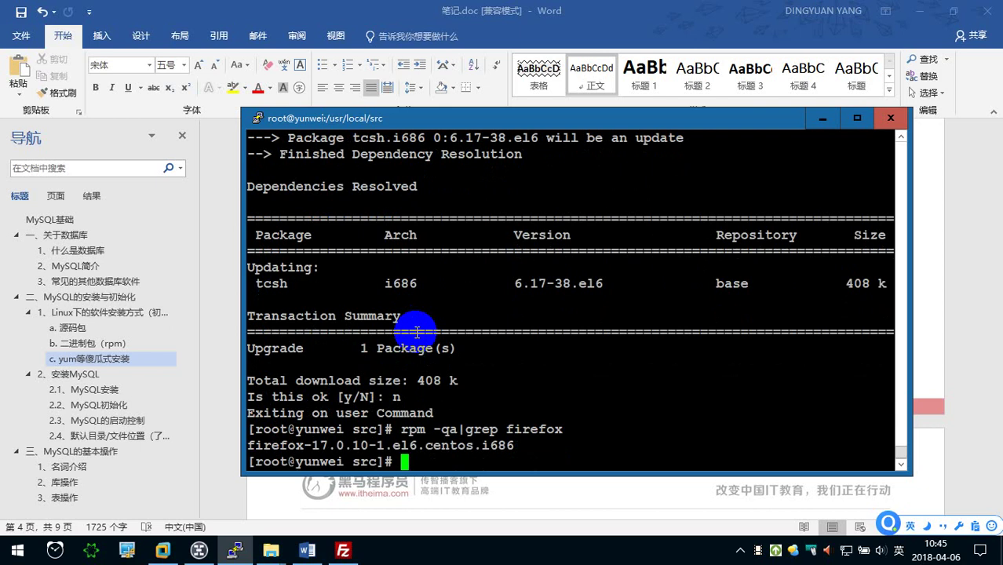
{"action": "left_click", "coordinate": [605, 97]}
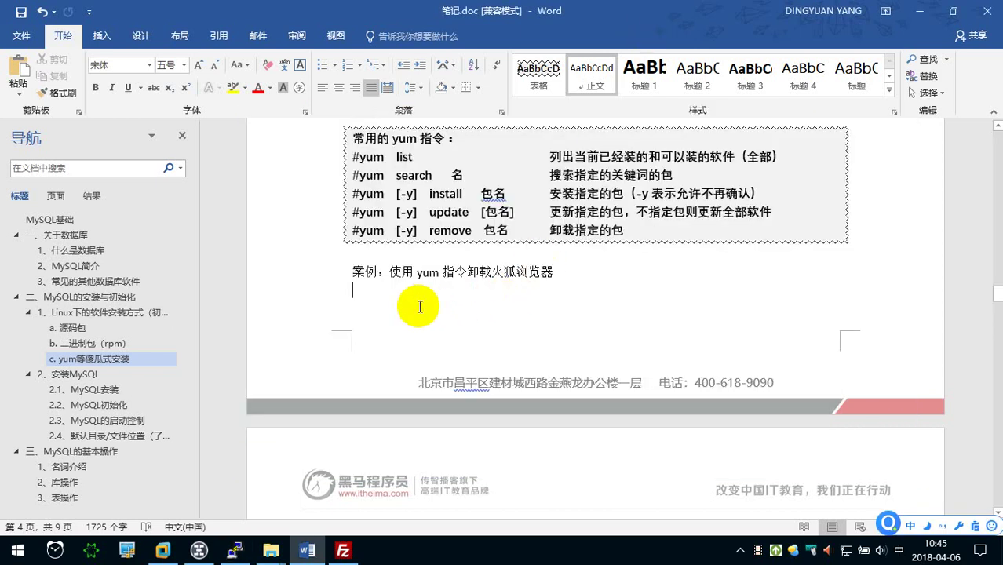
- Type #yum remove on the empty line under the Firefox removal case
{"action": "type", "text": "#yum"}
{"action": "key", "text": "shift"}
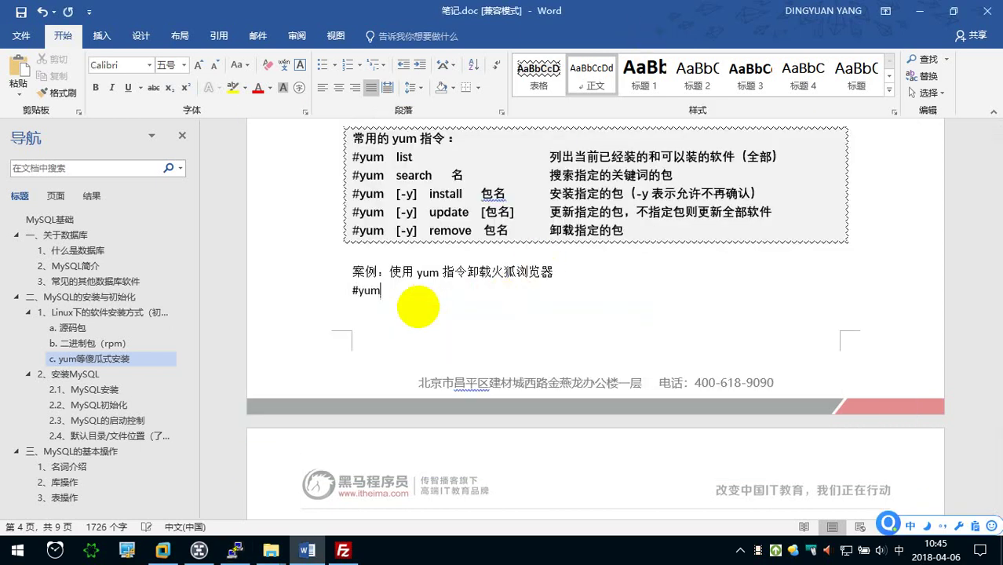
{"action": "type", "text": " remove"}
{"action": "key", "text": "Return"}
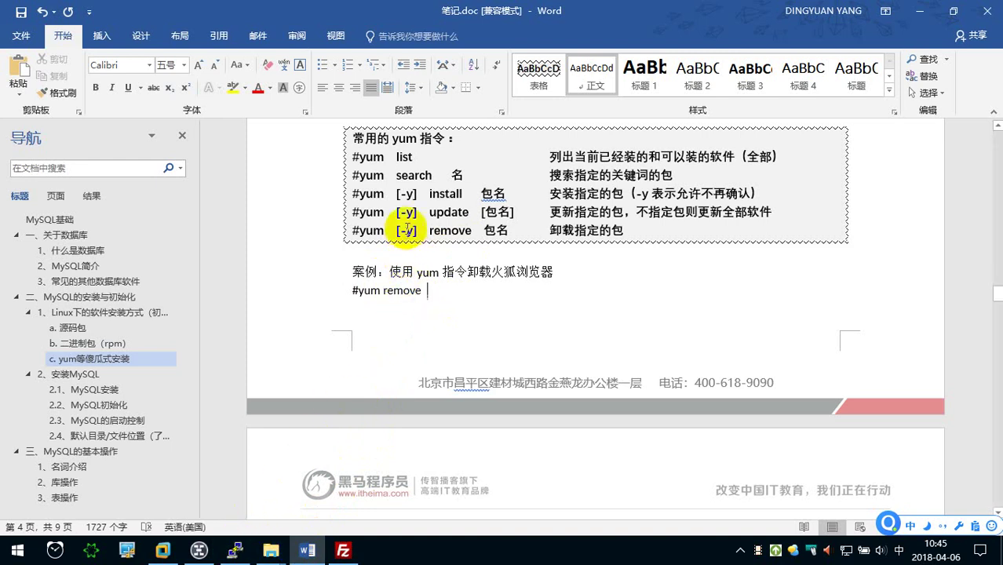
{"action": "left_click", "coordinate": [234, 550]}
{"action": "scroll", "coordinate": [416, 291], "scroll_direction": "up", "scroll_amount": 8}
{"action": "scroll", "coordinate": [424, 313], "scroll_direction": "down", "scroll_amount": 8}
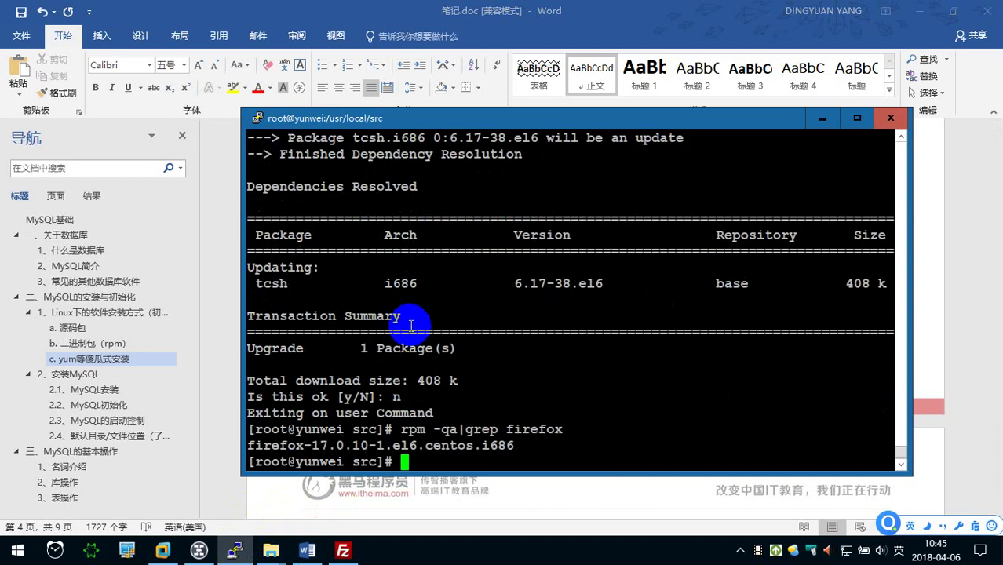
- Run yum remove mysql-lib, which reports No Packages marked for removal
{"action": "key", "text": "Up"}
{"action": "key", "text": "BackSpace"}
{"action": "key", "text": "BackSpace"}
{"action": "key", "text": "BackSpace"}
{"action": "key", "text": "BackSpace"}
{"action": "key", "text": "BackSpace"}
{"action": "key", "text": "BackSpace"}
{"action": "key", "text": "BackSpace"}
{"action": "type", "text": "yum update tcsh"}
{"action": "key", "text": "BackSpace"}
{"action": "key", "text": "BackSpace"}
{"action": "key", "text": "BackSpace"}
{"action": "key", "text": "BackSpace"}
{"action": "key", "text": "BackSpace"}
{"action": "key", "text": "BackSpace"}
{"action": "key", "text": "BackSpace"}
{"action": "key", "text": "BackSpace"}
{"action": "key", "text": "BackSpace"}
{"action": "key", "text": "BackSpace"}
{"action": "key", "text": "BackSpace"}
{"action": "type", "text": "remove mysql-lib"}
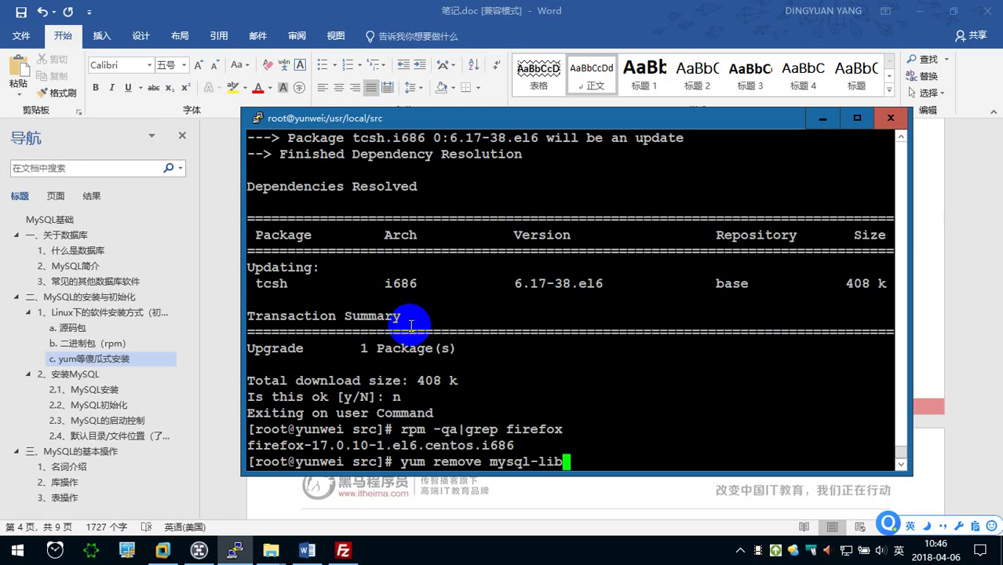
{"action": "key", "text": "Return"}
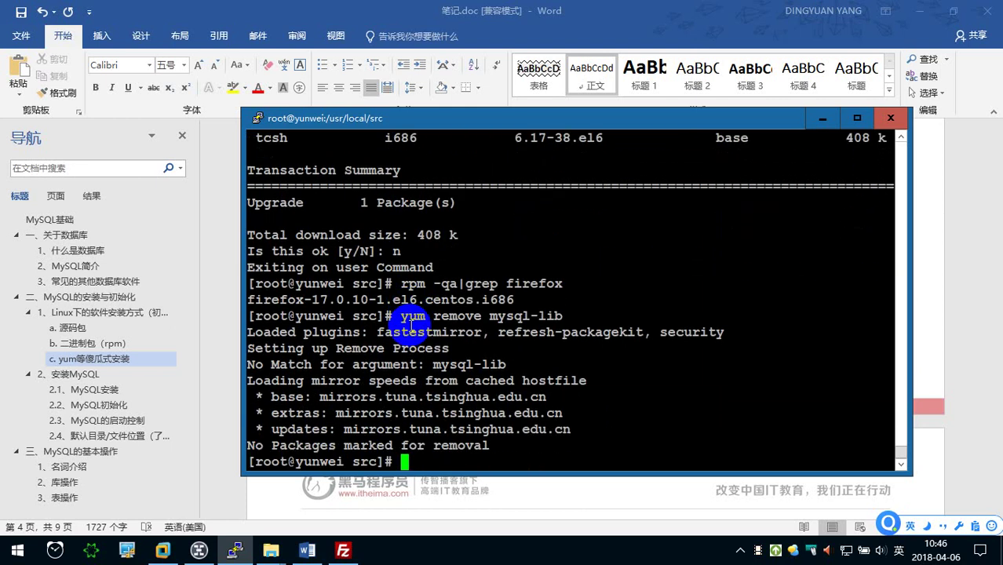
- Correct the command to yum remove mysql-libs and run it
{"action": "key", "text": "Up"}
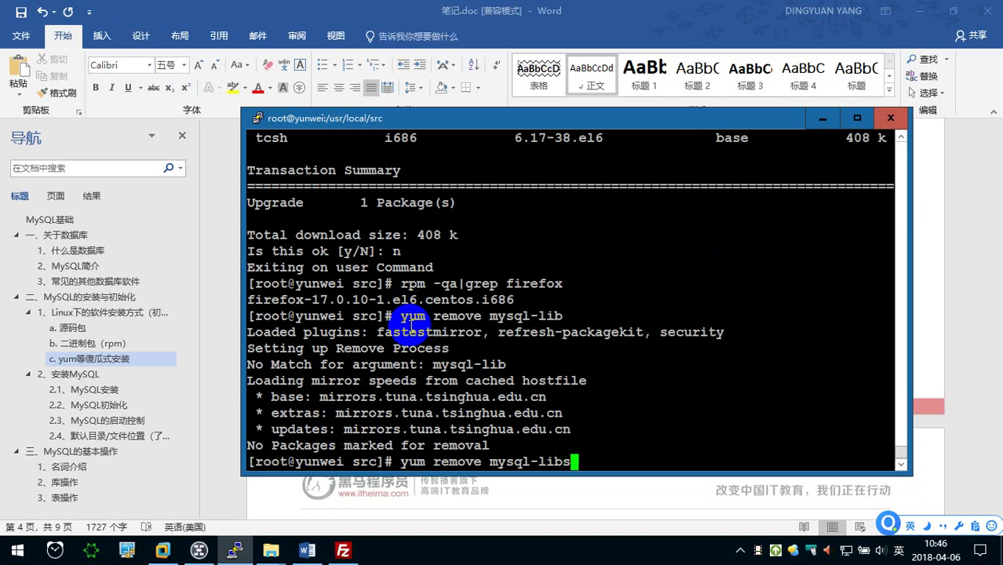
{"action": "key", "text": "BackSpace"}
{"action": "key", "text": "BackSpace"}
{"action": "key", "text": "BackSpace"}
{"action": "key", "text": "BackSpace"}
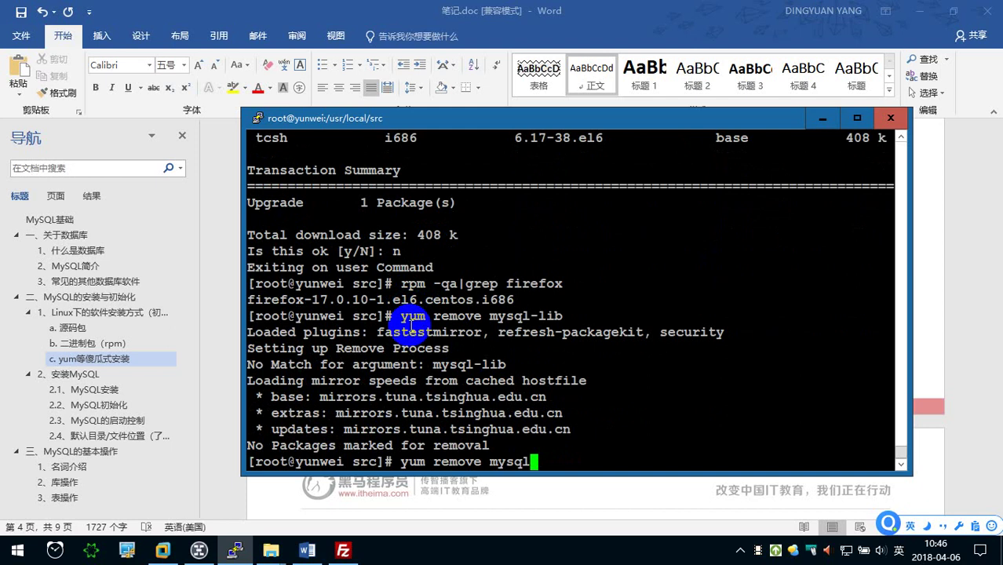
{"action": "type", "text": "-libs"}
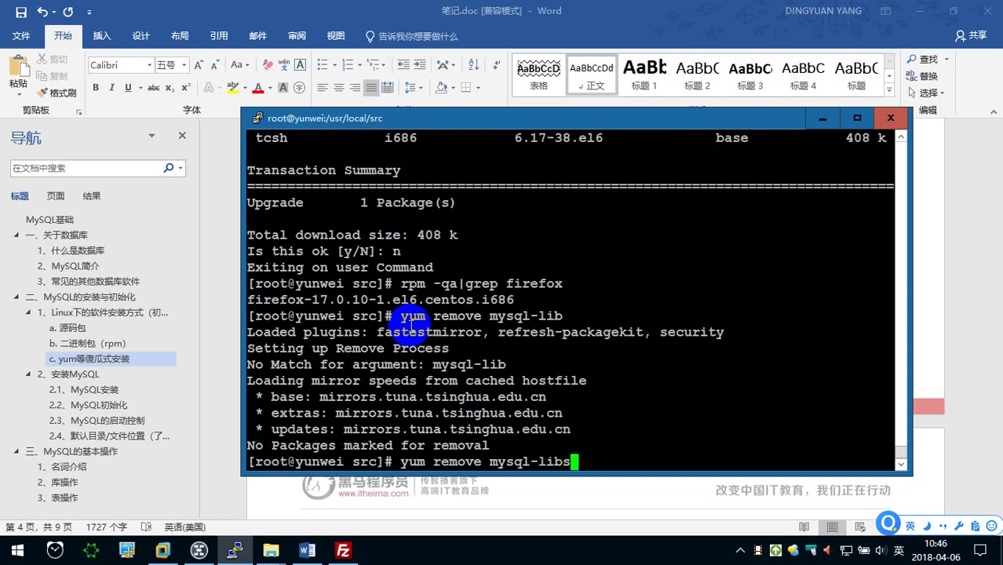
{"action": "key", "text": "Return"}
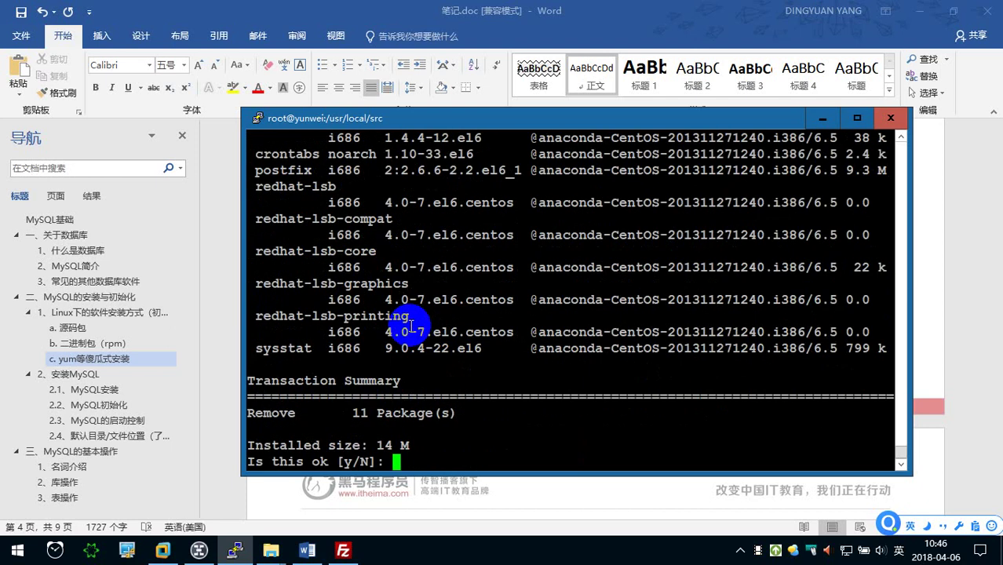
- Review mysql-libs dependents like cronie and crontabs, decline the removal, and restore PuTTY's size
{"action": "left_click", "coordinate": [857, 118]}
{"action": "scroll", "coordinate": [501, 255], "scroll_direction": "up", "scroll_amount": 5}
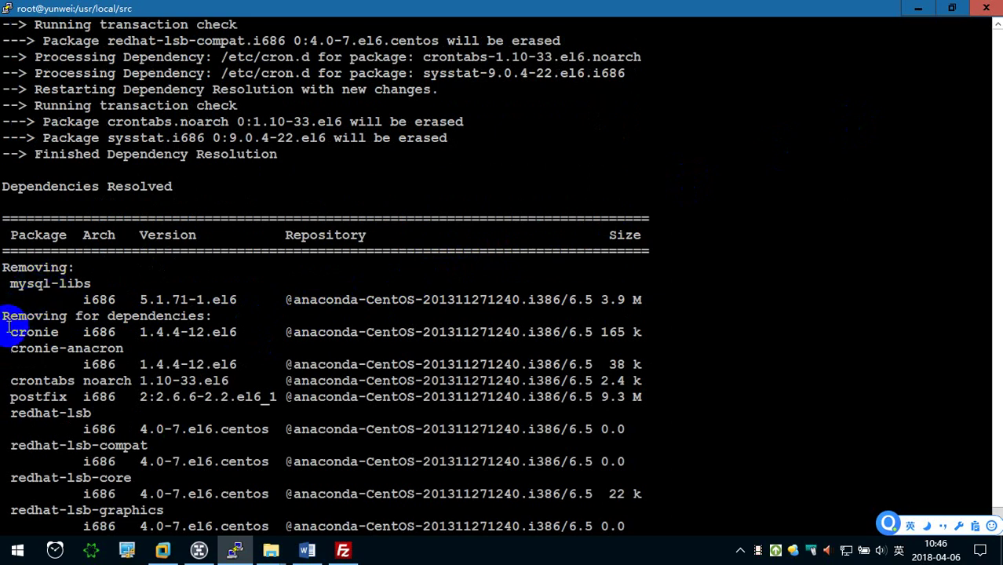
{"action": "left_click_drag", "start_coordinate": [10, 332], "coordinate": [38, 332]}
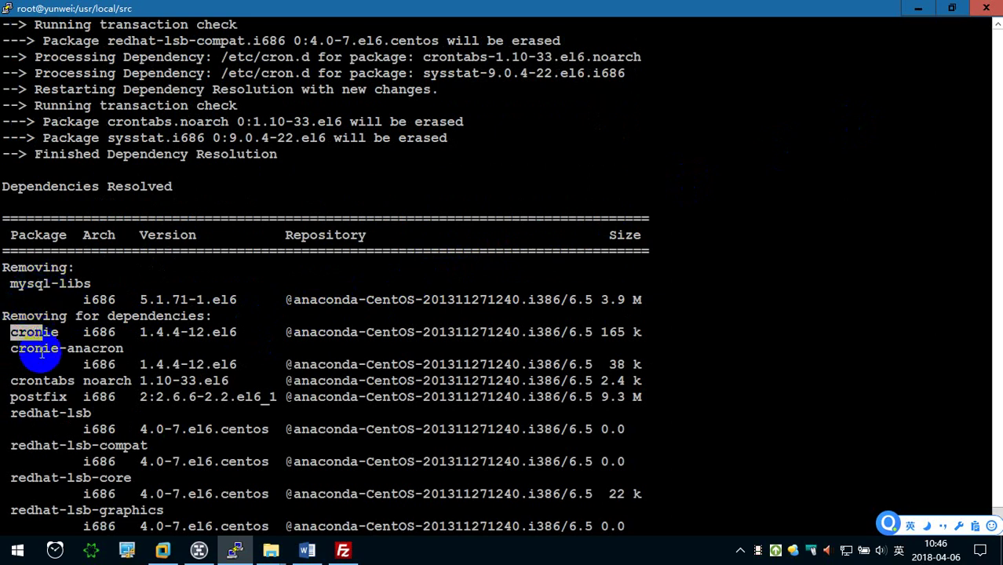
{"action": "left_click_drag", "start_coordinate": [4, 381], "coordinate": [72, 380]}
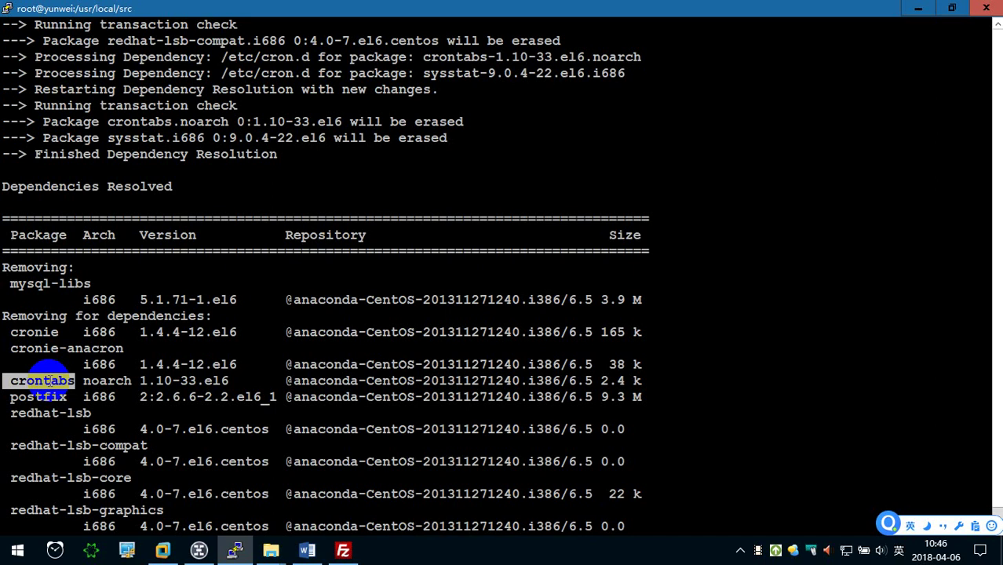
{"action": "scroll", "coordinate": [63, 376], "scroll_direction": "down", "scroll_amount": 5}
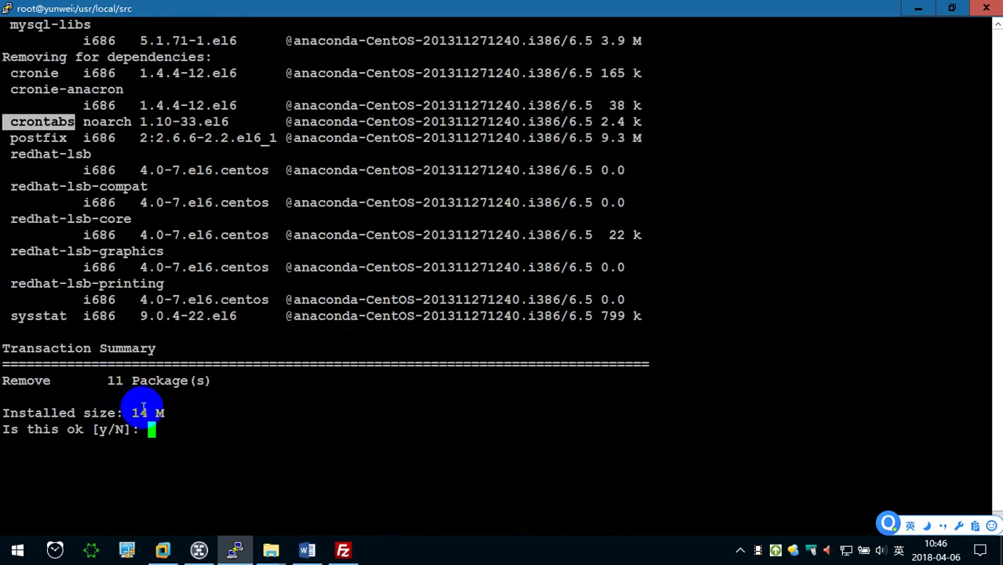
{"action": "key", "text": "Caps_Lock"}
{"action": "type", "text": "N"}
{"action": "key", "text": "Caps_Lock"}
{"action": "key", "text": "Return"}
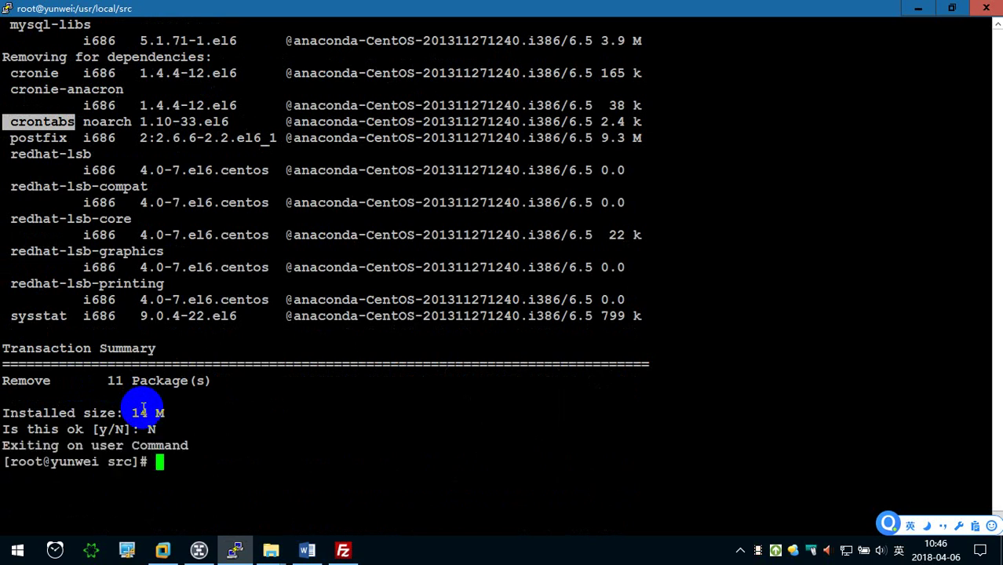
{"action": "left_click", "coordinate": [426, 263]}
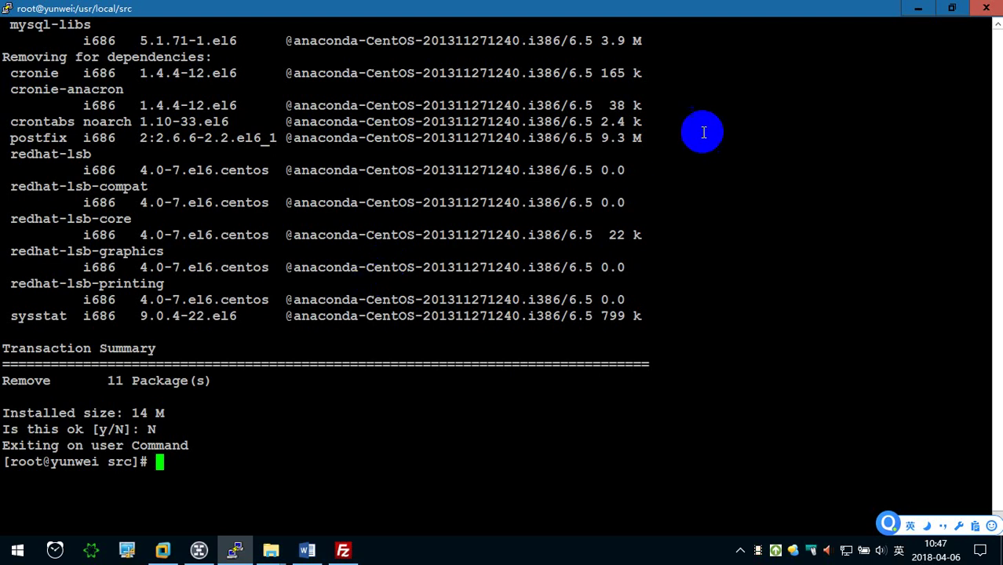
{"action": "left_click", "coordinate": [952, 10]}
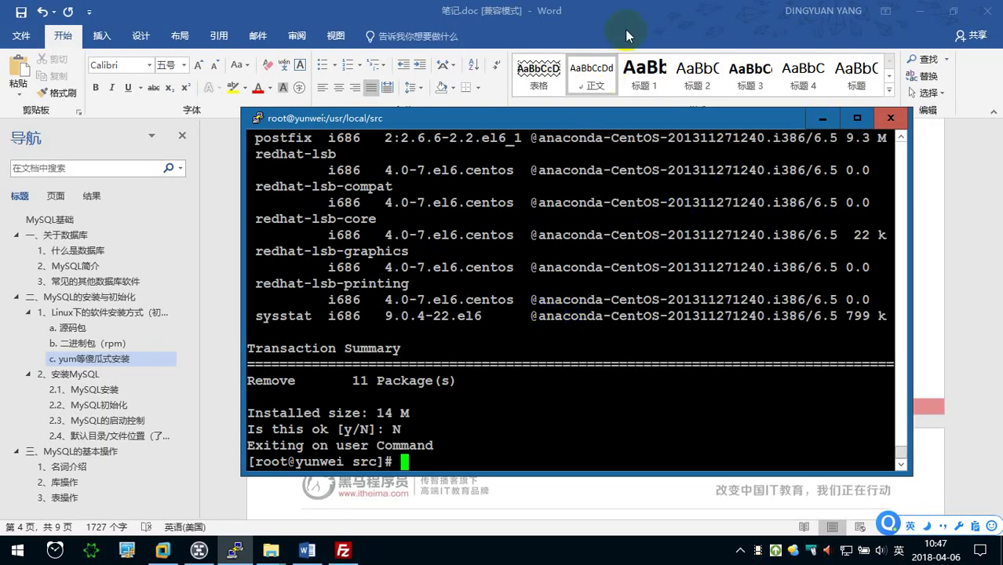
- Add firefox so the Word line reads #yum remove firefox
{"action": "key", "text": "alt+Tab"}
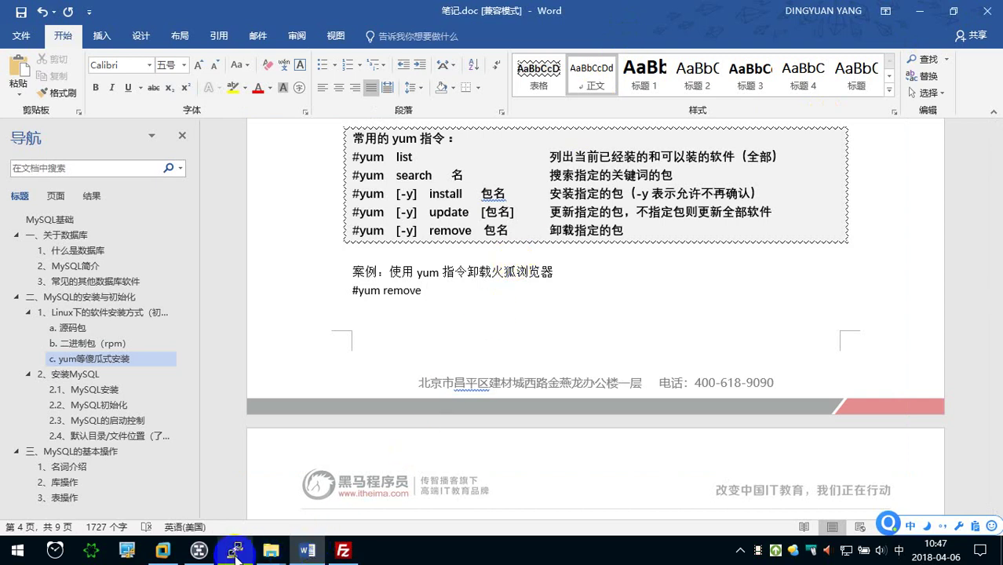
{"action": "left_click", "coordinate": [235, 550]}
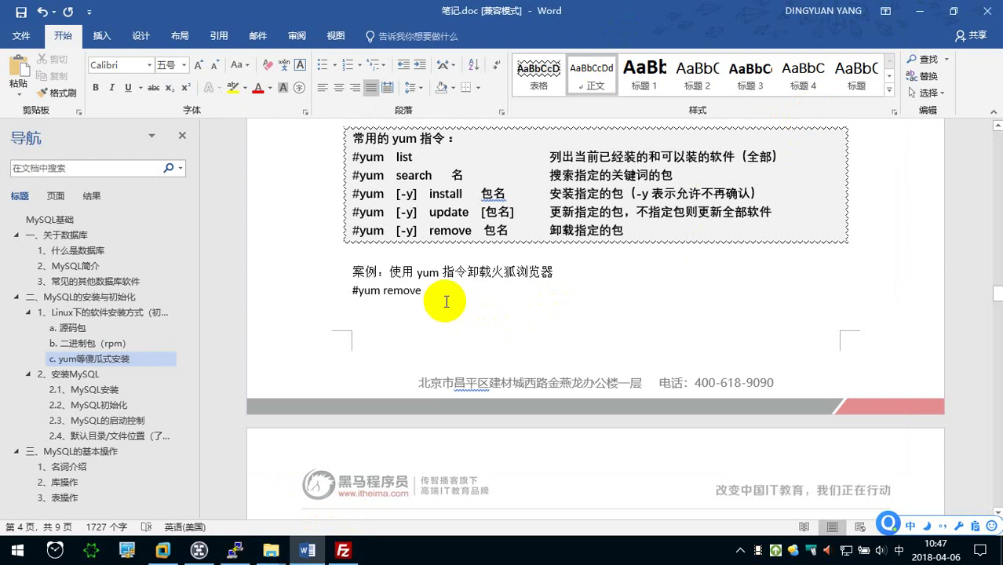
{"action": "type", "text": "firefox"}
{"action": "key", "text": "Return"}
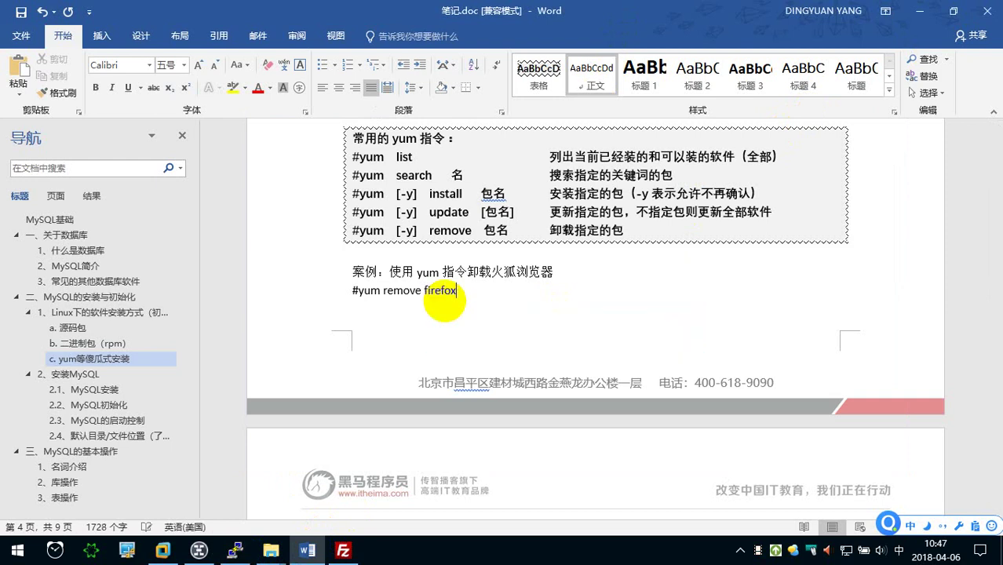
{"action": "left_click", "coordinate": [234, 550]}
{"action": "left_click", "coordinate": [396, 416]}
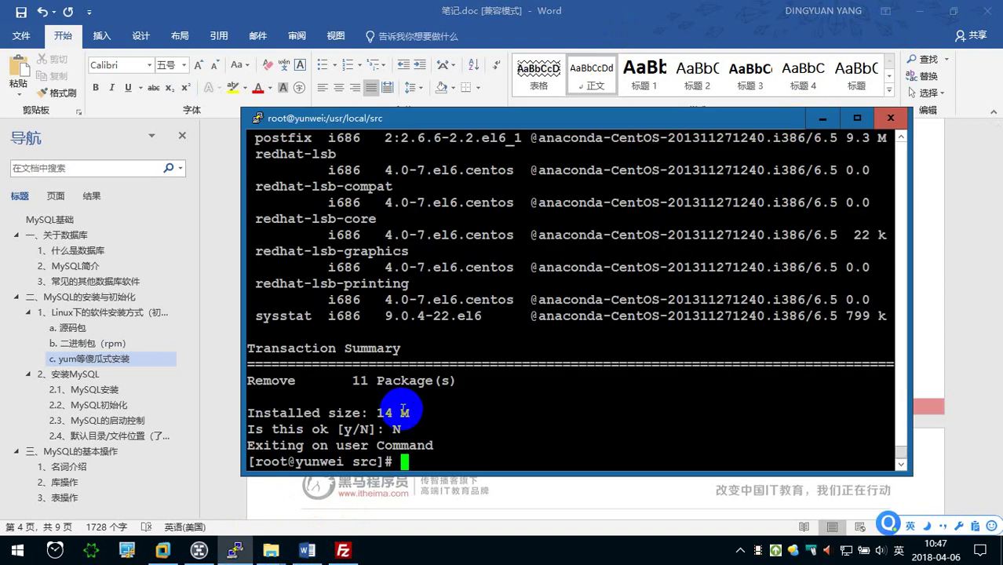
- Run yum remove firefox and confirm with y until it completes
{"action": "key", "text": "Up"}
{"action": "key", "text": "BackSpace"}
{"action": "key", "text": "BackSpace"}
{"action": "key", "text": "BackSpace"}
{"action": "key", "text": "BackSpace"}
{"action": "key", "text": "BackSpace"}
{"action": "key", "text": "BackSpace"}
{"action": "key", "text": "BackSpace"}
{"action": "key", "text": "BackSpace"}
{"action": "key", "text": "BackSpace"}
{"action": "key", "text": "BackSpace"}
{"action": "type", "text": "firefox"}
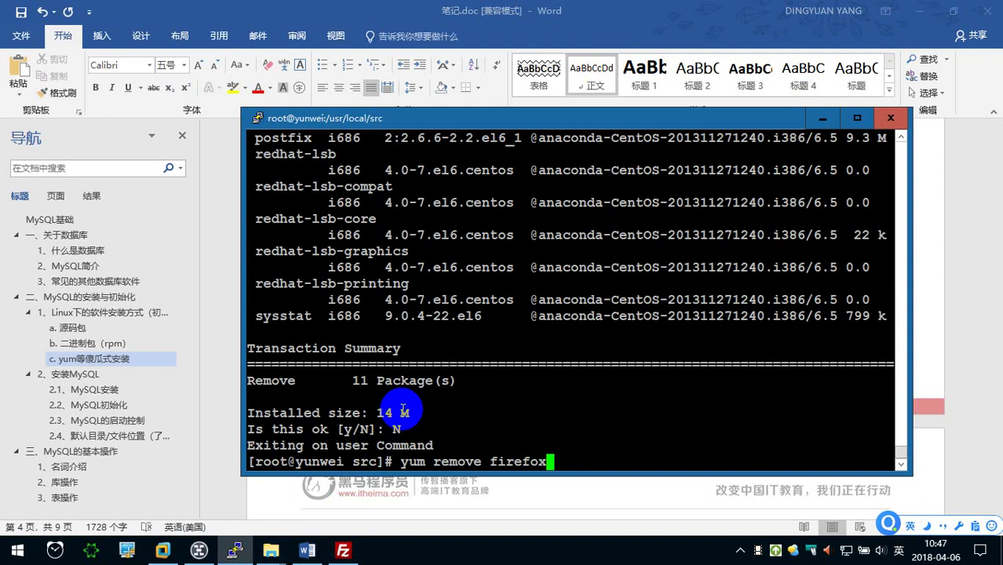
{"action": "key", "text": "Return"}
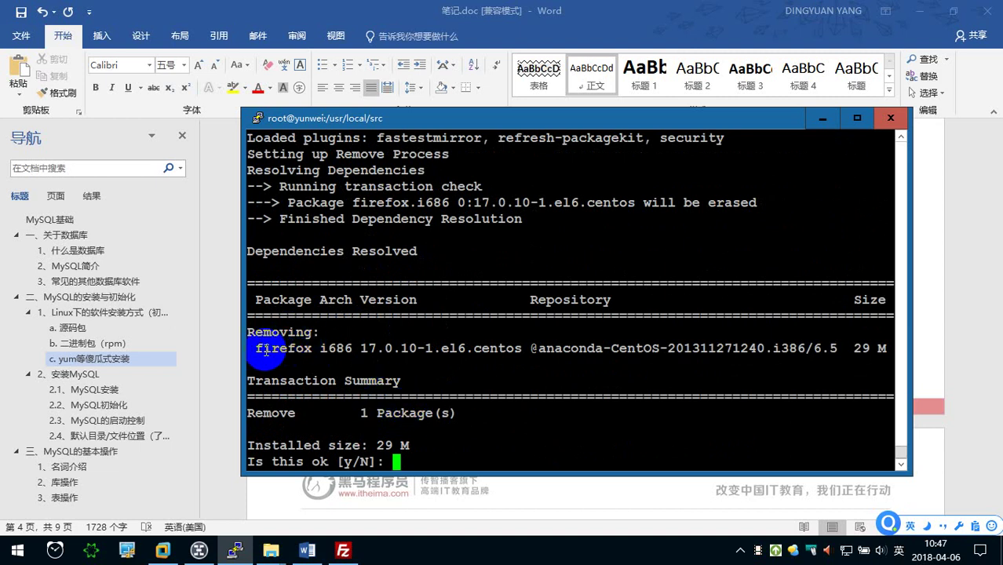
{"action": "left_click_drag", "start_coordinate": [264, 348], "coordinate": [376, 349]}
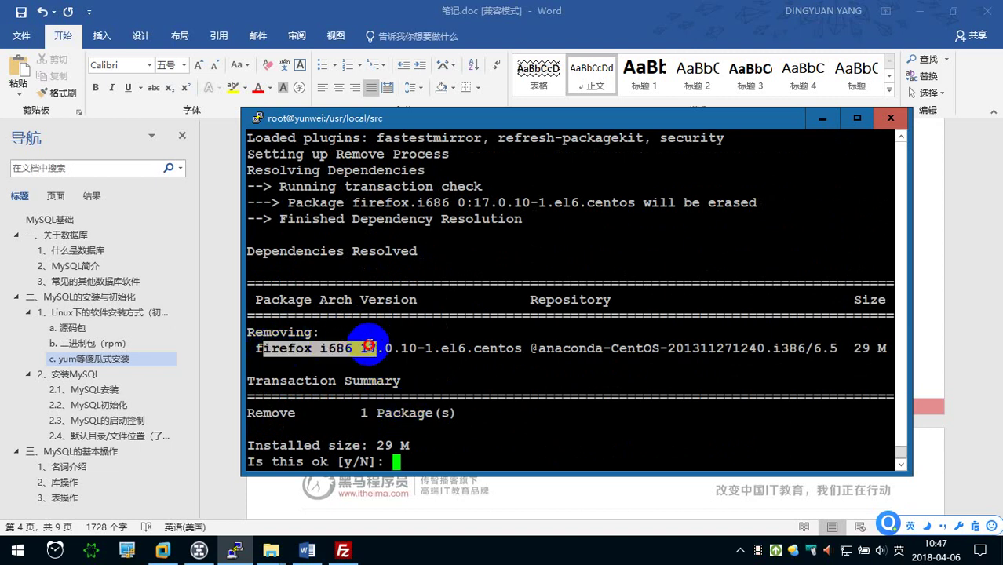
{"action": "left_click", "coordinate": [295, 388]}
{"action": "type", "text": "y"}
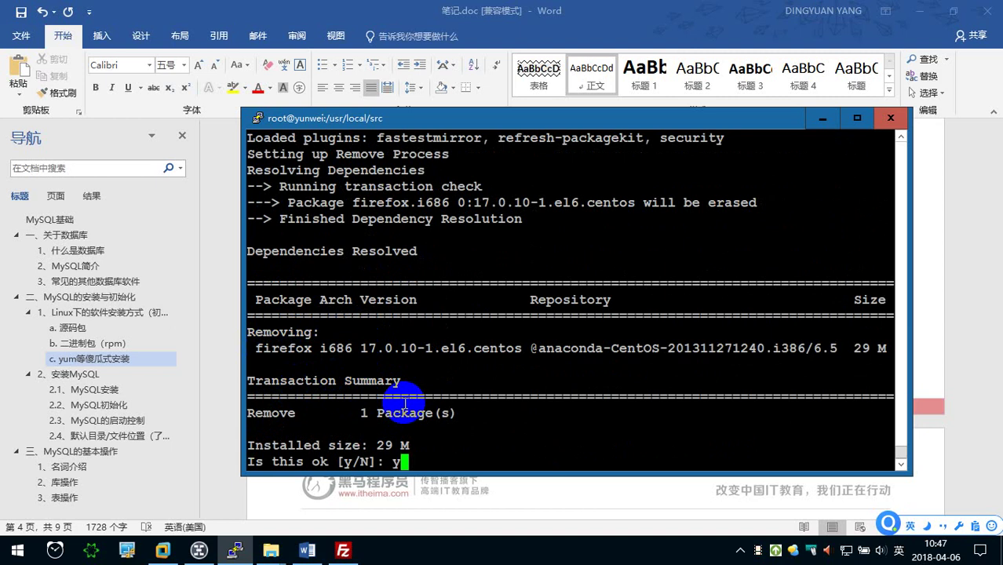
{"action": "key", "text": "Return"}
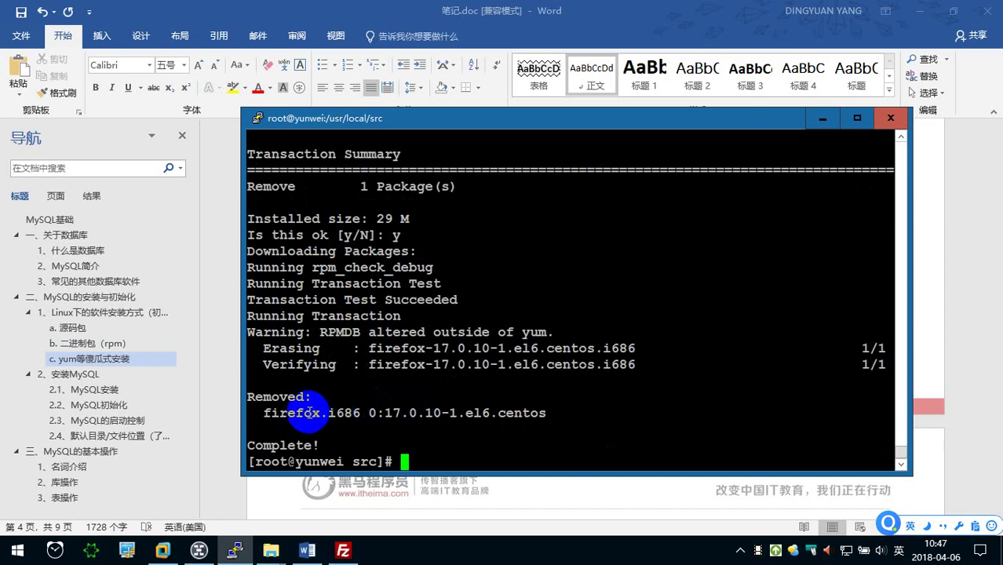
- Capture a screenshot of the completed Firefox removal output
{"action": "key", "text": "ctrl+alt+a"}
{"action": "mouse_move", "coordinate": [247, 352]}
{"action": "left_mouse_down"}
{"action": "mouse_move", "coordinate": [669, 467]}
{"action": "mouse_move", "coordinate": [685, 458]}
{"action": "left_mouse_up"}
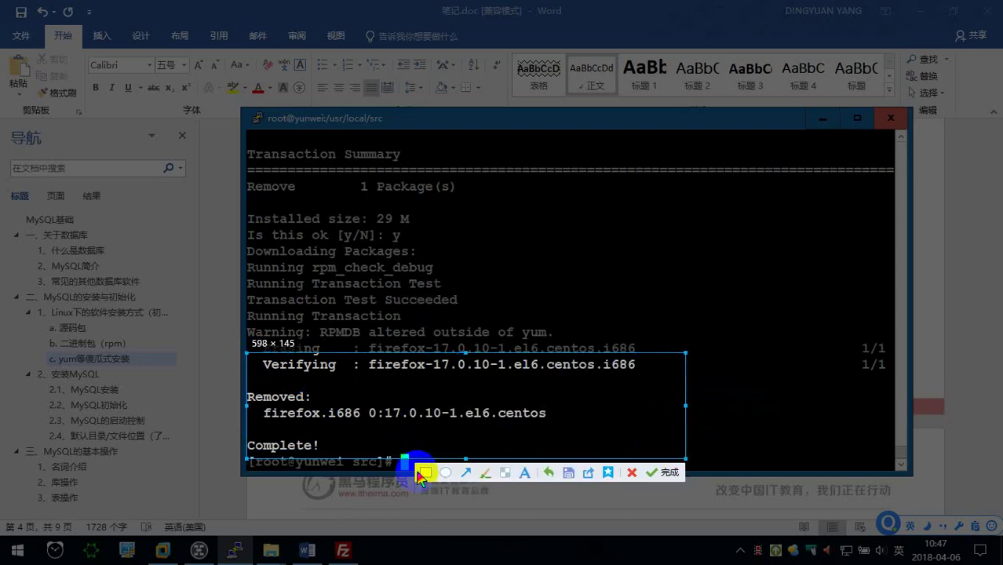
{"action": "left_click", "coordinate": [658, 476]}
- Paste the removal screenshot into Word and delete the blank line beneath it
{"action": "key", "text": "alt+Tab"}
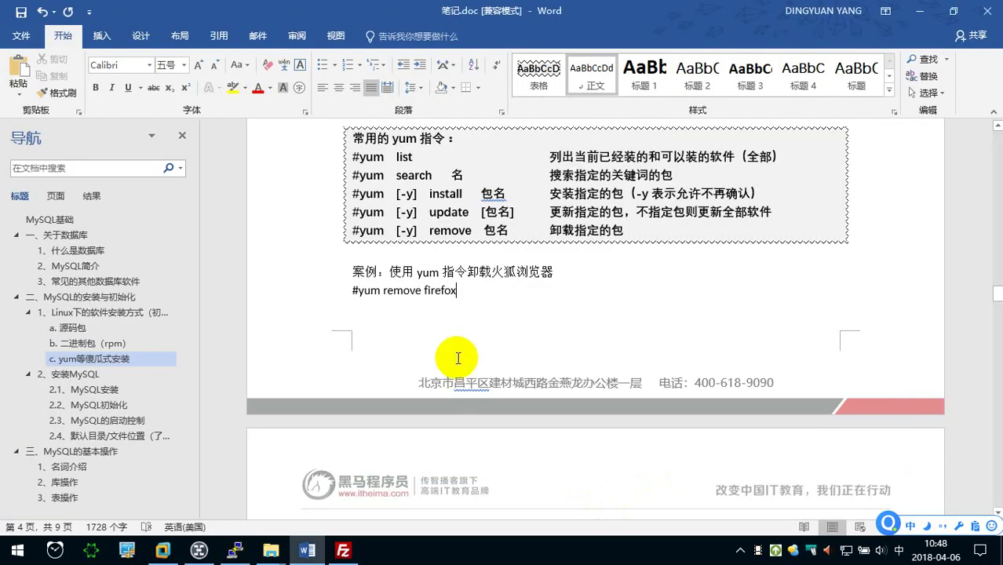
{"action": "key", "text": "ctrl+v"}
{"action": "scroll", "coordinate": [458, 320], "scroll_direction": "down", "scroll_amount": 3}
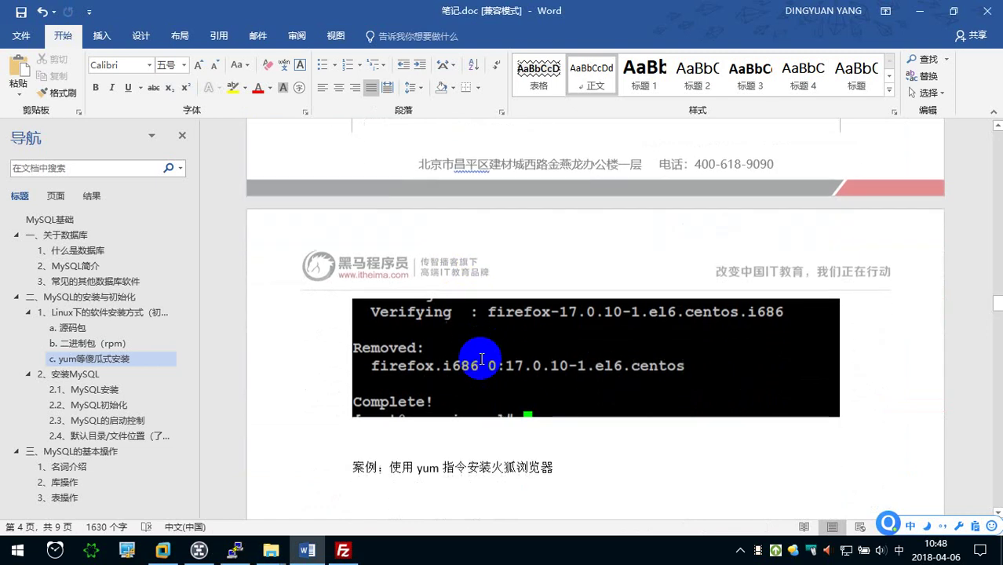
{"action": "left_click", "coordinate": [402, 430]}
{"action": "key", "text": "Delete"}
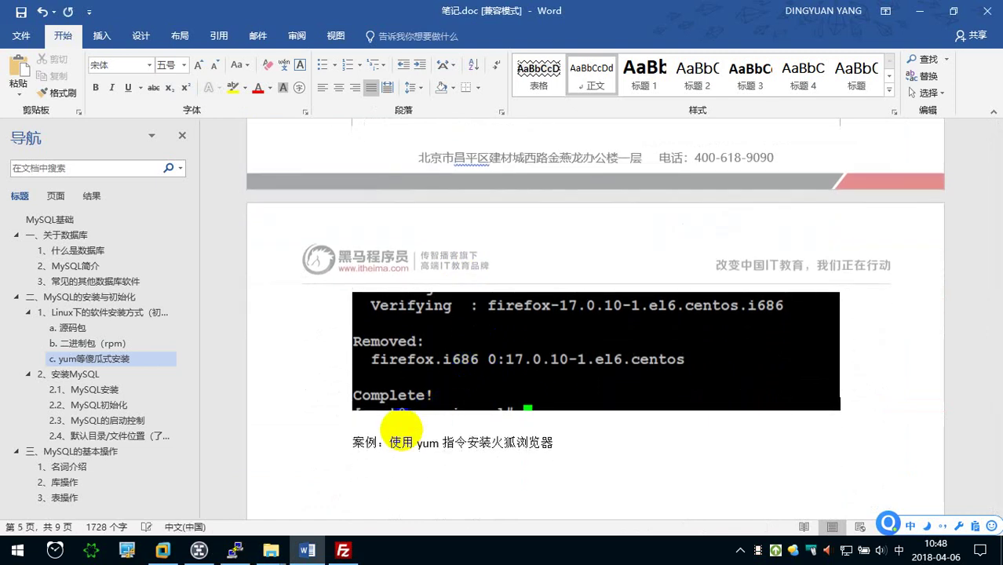
{"action": "scroll", "coordinate": [402, 429], "scroll_direction": "down", "scroll_amount": 2}
- Add the line #yum install firefox under the Firefox install example
{"action": "left_click", "coordinate": [589, 363]}
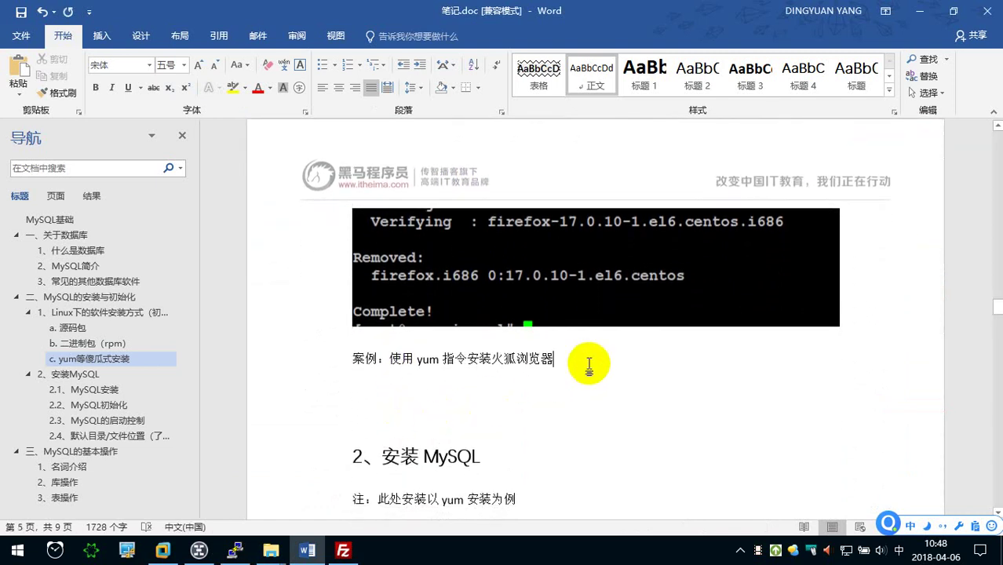
{"action": "key", "text": "Return"}
{"action": "type", "text": "#"}
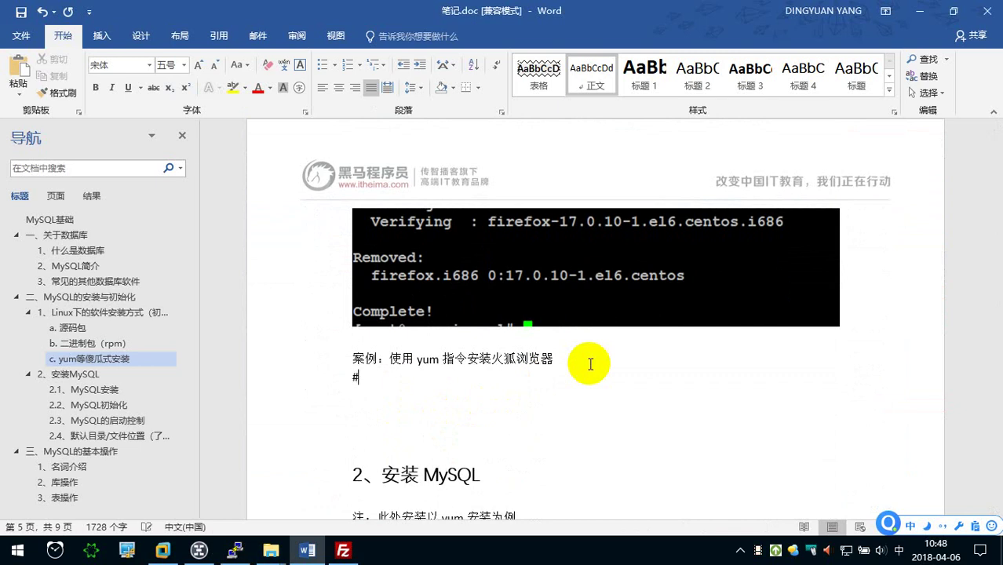
{"action": "type", "text": "yum install"}
{"action": "key", "text": "space"}
{"action": "type", "text": " fire"}
{"action": "key", "text": "space"}
{"action": "key", "text": "Return"}
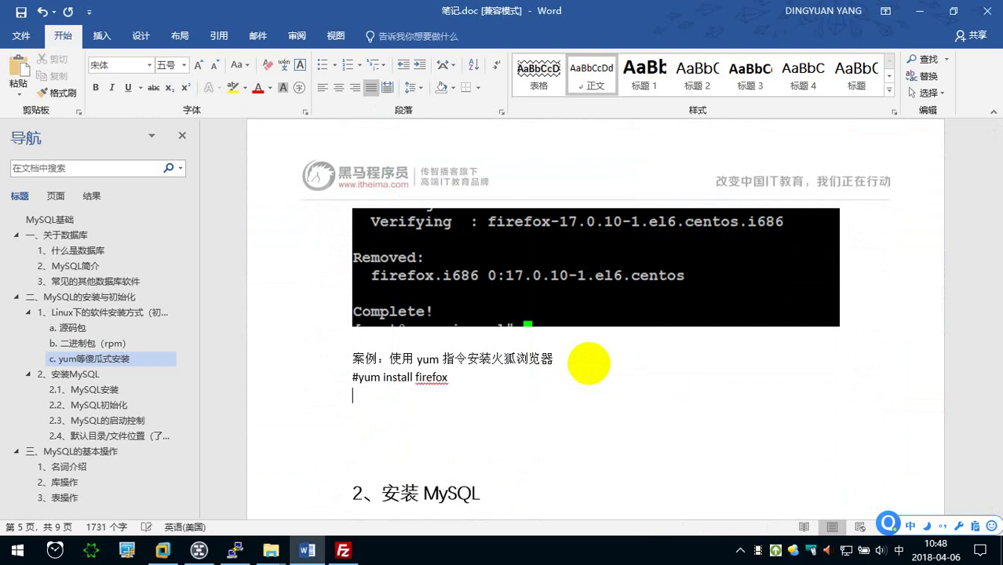
- In PuTTY, recall the remove firefox command and delete the word remove
{"action": "left_click", "coordinate": [235, 550]}
{"action": "key", "text": "Up"}
{"action": "key", "text": "Left"}
{"action": "key", "text": "Left"}
{"action": "key", "text": "Left"}
{"action": "key", "text": "Left"}
{"action": "key", "text": "BackSpace"}
{"action": "key", "text": "BackSpace"}
{"action": "key", "text": "BackSpace"}
{"action": "key", "text": "BackSpace"}
{"action": "key", "text": "BackSpace"}
{"action": "key", "text": "BackSpace"}
- Run yum install firefox and review dependencies such as google-crosextra-caladea-fonts
{"action": "type", "text": "install"}
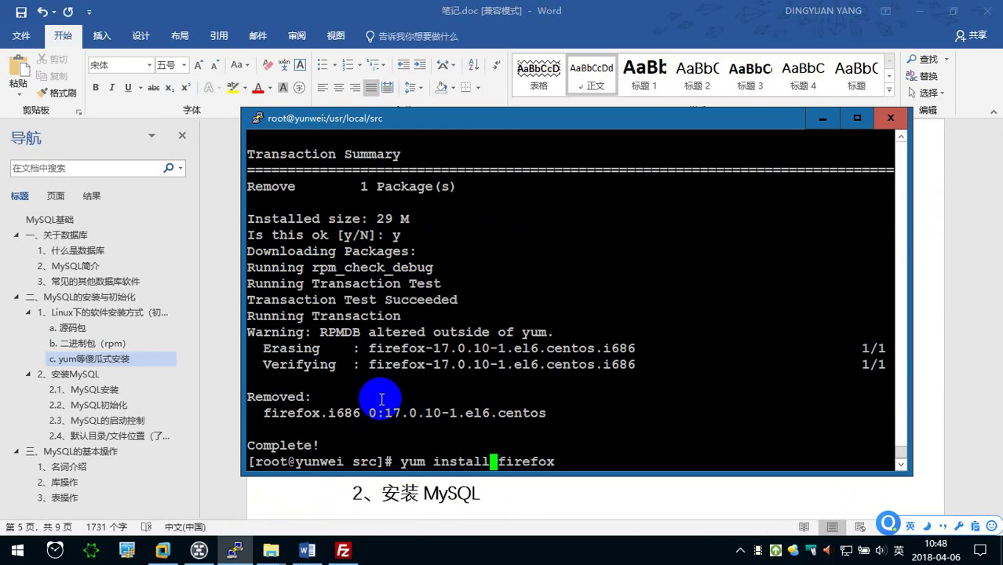
{"action": "key", "text": "Return"}
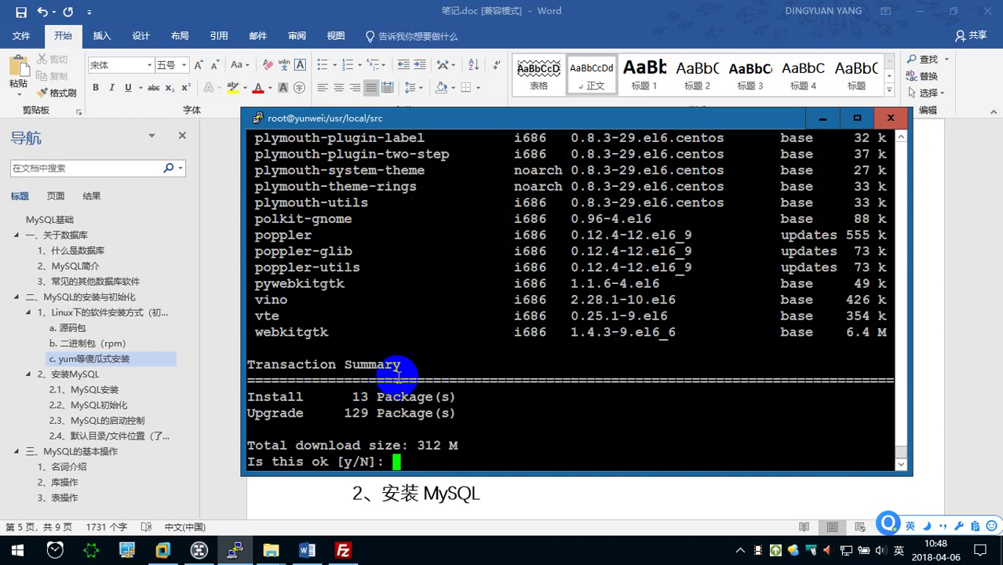
{"action": "scroll", "coordinate": [398, 318], "scroll_direction": "up", "scroll_amount": 3}
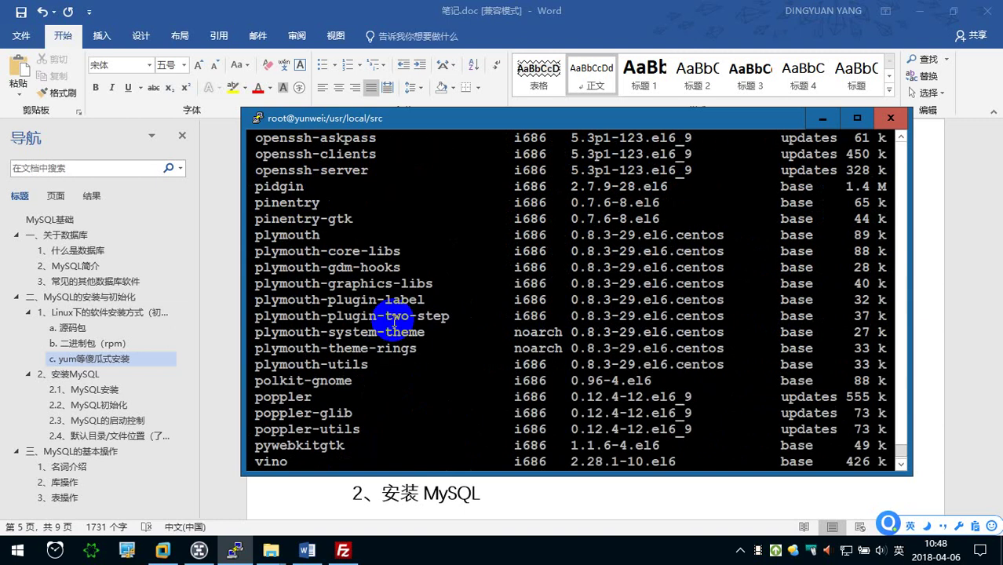
{"action": "scroll", "coordinate": [394, 320], "scroll_direction": "up", "scroll_amount": 3}
{"action": "scroll", "coordinate": [395, 320], "scroll_direction": "up", "scroll_amount": 9}
{"action": "scroll", "coordinate": [395, 321], "scroll_direction": "up", "scroll_amount": 6}
{"action": "scroll", "coordinate": [394, 320], "scroll_direction": "up", "scroll_amount": 6}
{"action": "scroll", "coordinate": [394, 320], "scroll_direction": "up", "scroll_amount": 8}
{"action": "scroll", "coordinate": [394, 320], "scroll_direction": "up", "scroll_amount": 8}
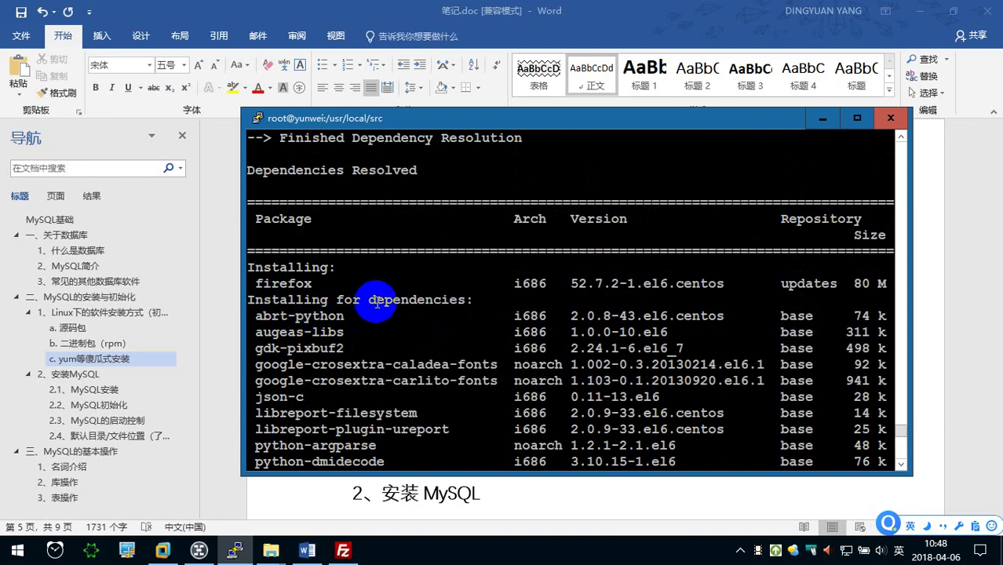
{"action": "mouse_move", "coordinate": [504, 364]}
{"action": "left_mouse_down"}
{"action": "mouse_move", "coordinate": [266, 368]}
{"action": "mouse_move", "coordinate": [482, 381]}
{"action": "left_mouse_up"}
{"action": "left_click", "coordinate": [395, 396]}
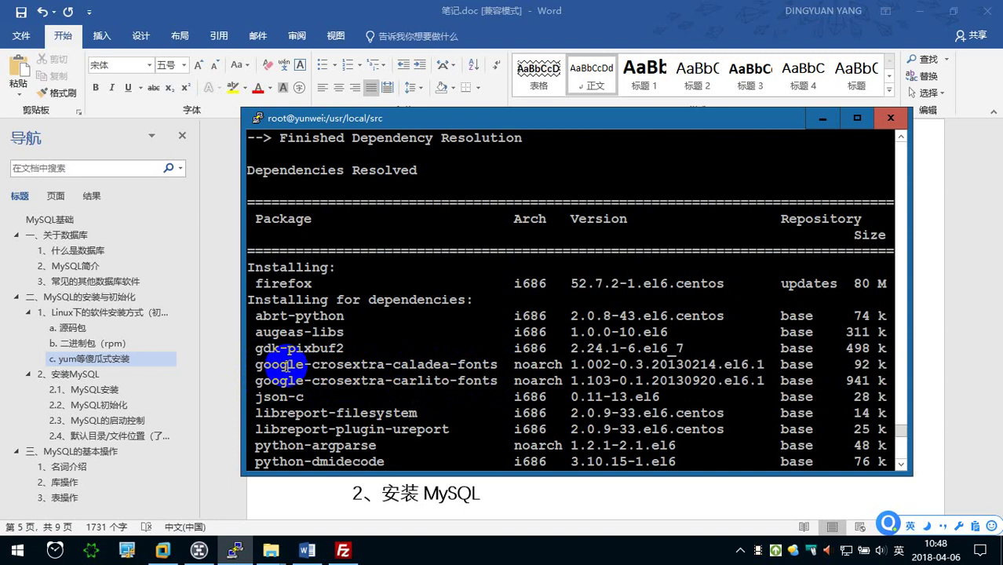
{"action": "scroll", "coordinate": [287, 365], "scroll_direction": "down", "scroll_amount": 3}
{"action": "scroll", "coordinate": [287, 365], "scroll_direction": "down", "scroll_amount": 3}
{"action": "scroll", "coordinate": [288, 365], "scroll_direction": "down", "scroll_amount": 3}
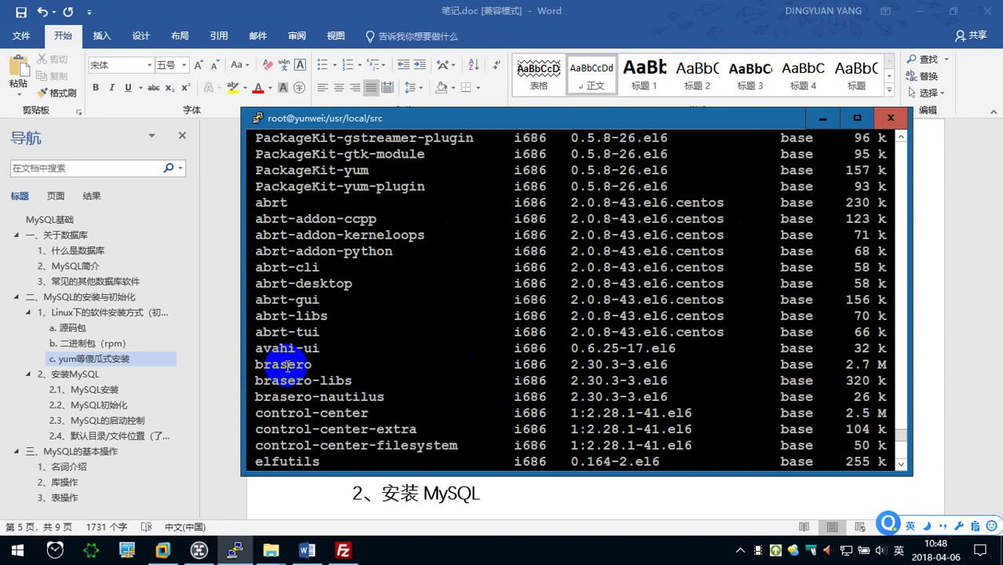
{"action": "scroll", "coordinate": [267, 359], "scroll_direction": "down", "scroll_amount": 10}
{"action": "scroll", "coordinate": [259, 359], "scroll_direction": "down", "scroll_amount": 10}
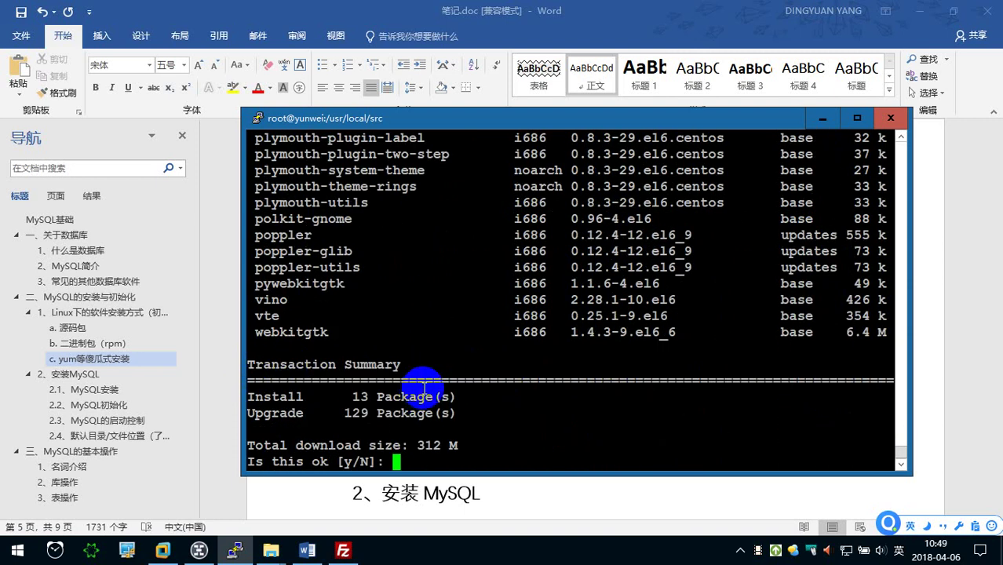
- Answer N to cancel the 312 M Firefox install
{"action": "type", "text": "y"}
{"action": "key", "text": "BackSpace"}
{"action": "key", "text": "Caps_Lock"}
{"action": "type", "text": "N"}
{"action": "key", "text": "Caps_Lock"}
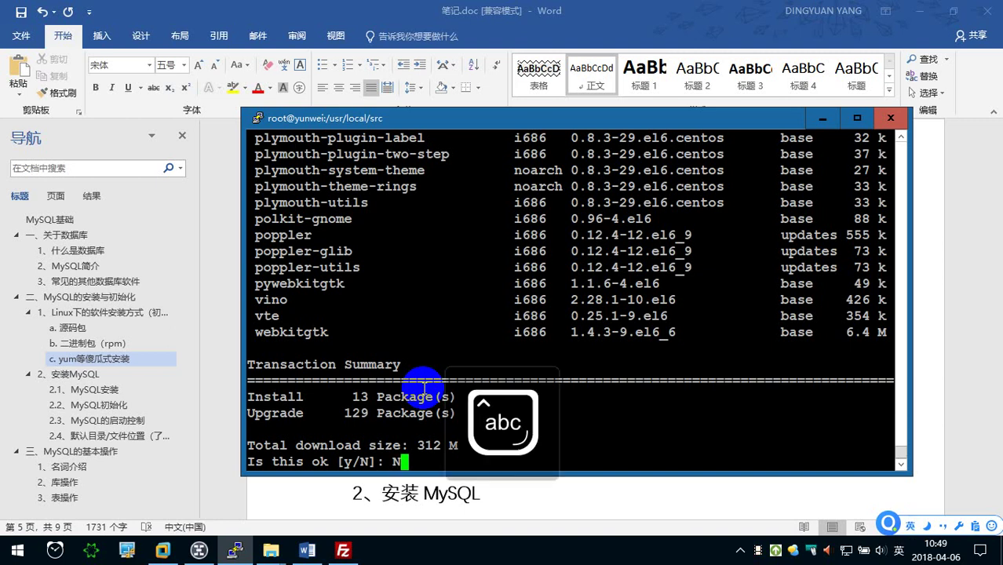
{"action": "key", "text": "Return"}
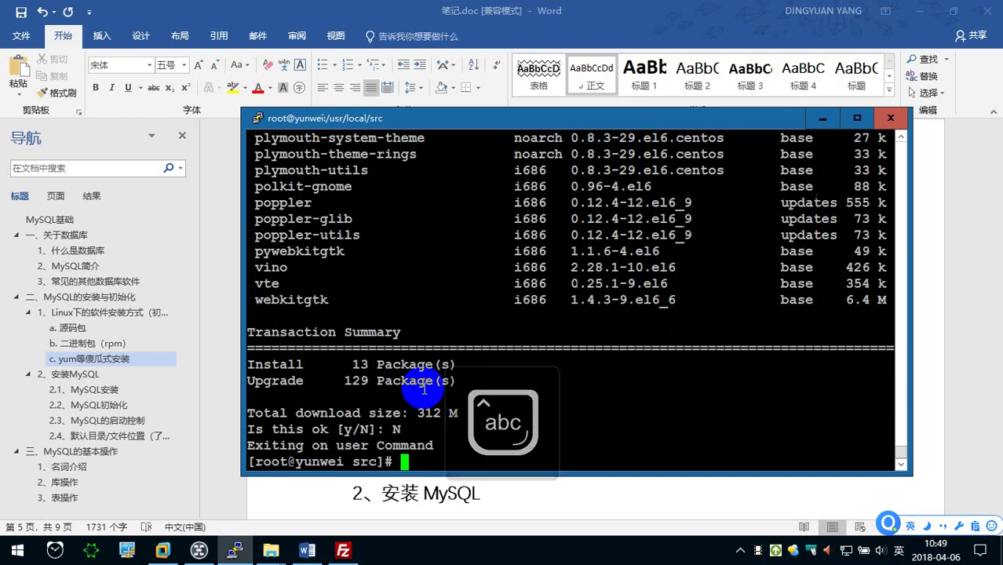
{"action": "left_click", "coordinate": [469, 482]}
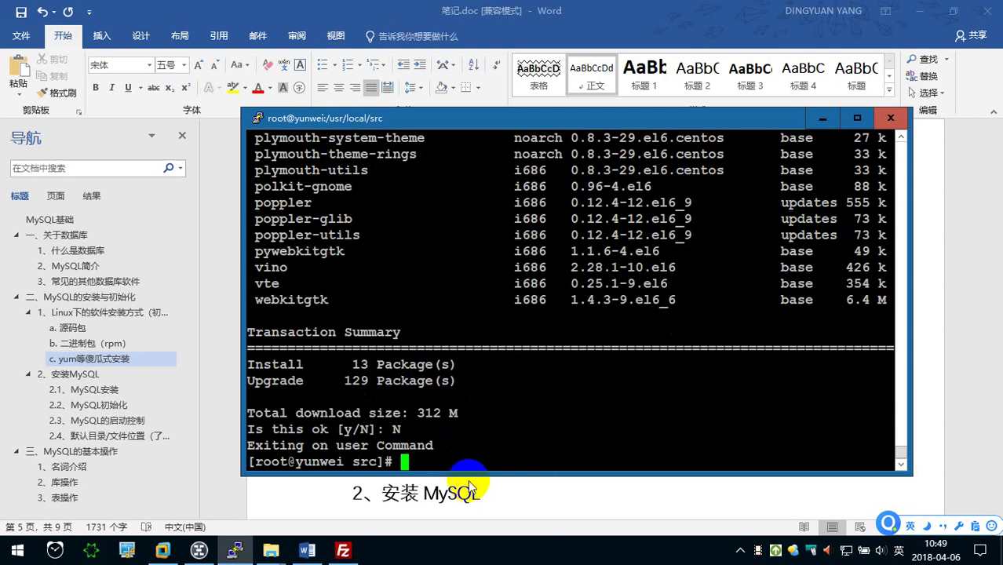
{"action": "key", "text": "alt+Tab"}
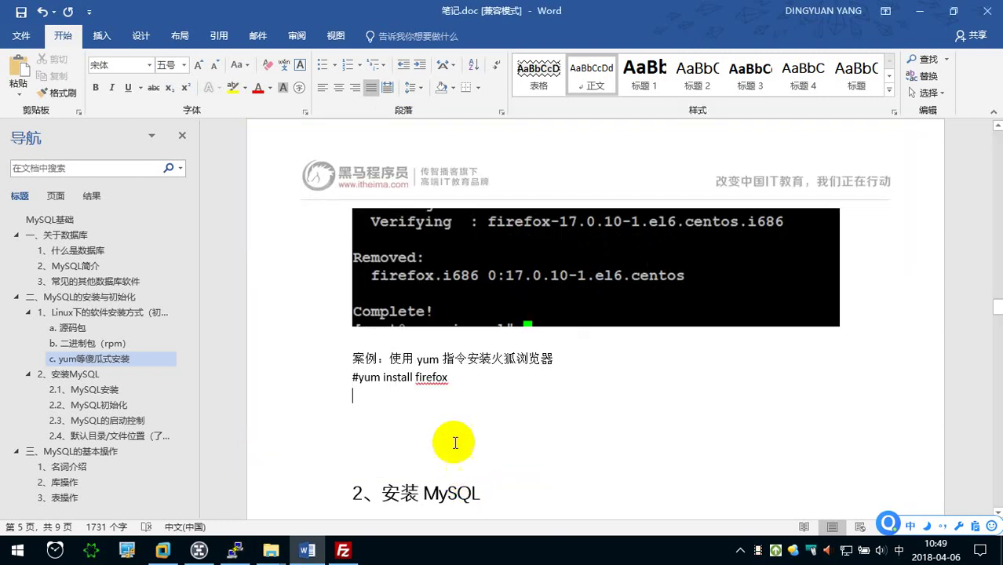
{"action": "key", "text": "ctrl+s"}
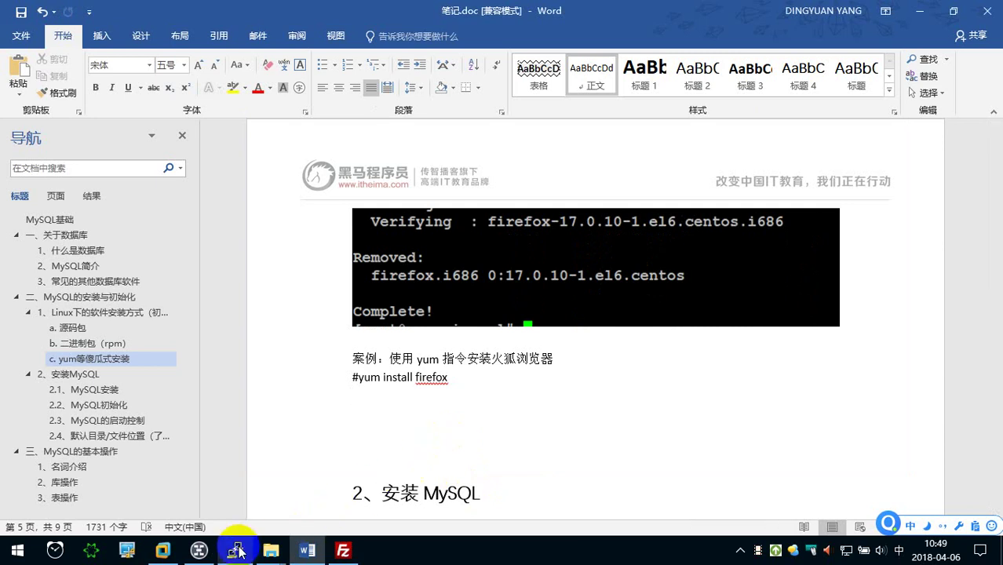
{"action": "left_click", "coordinate": [233, 552]}
{"action": "left_click", "coordinate": [357, 420]}
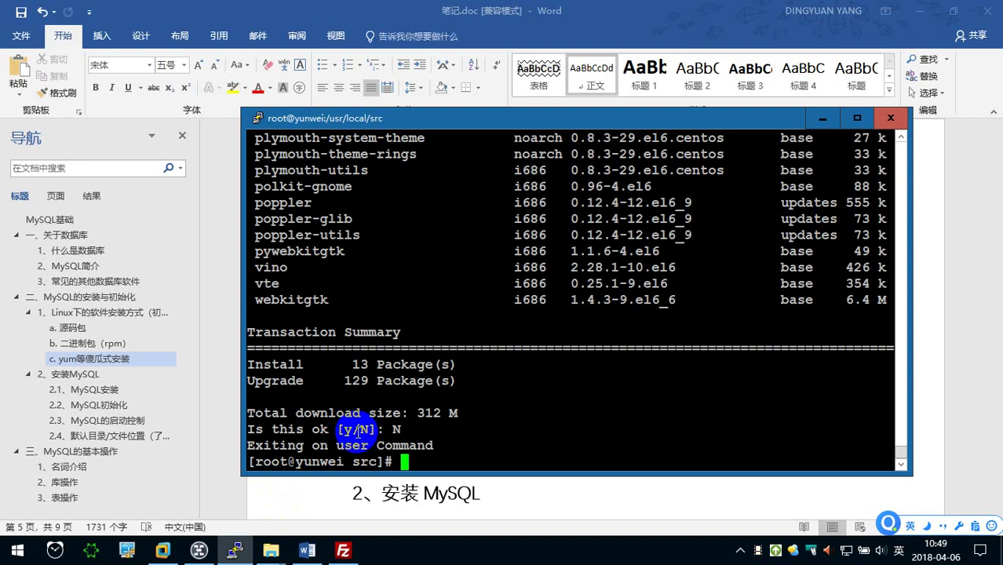
{"action": "scroll", "coordinate": [339, 372], "scroll_direction": "up", "scroll_amount": 3}
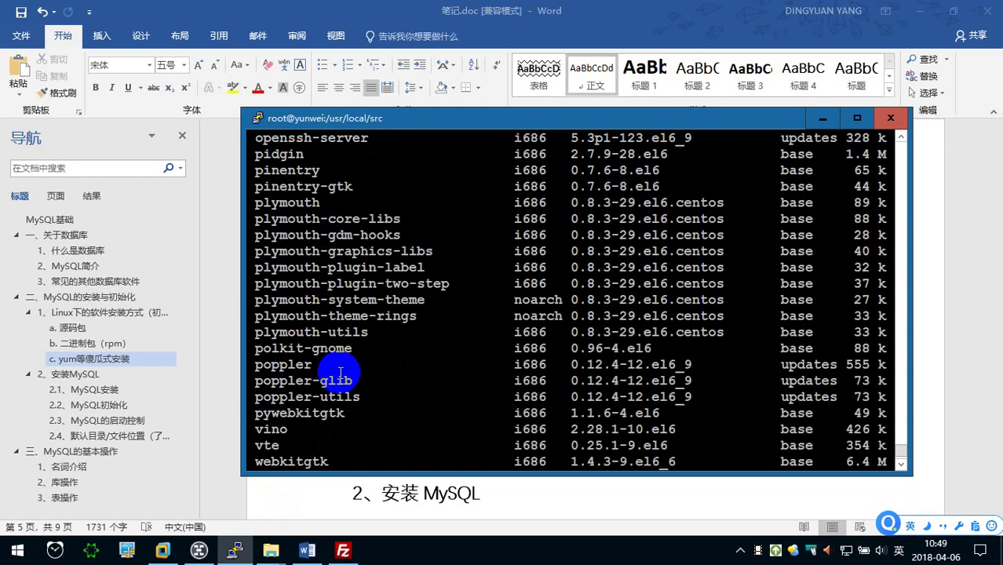
{"action": "scroll", "coordinate": [355, 316], "scroll_direction": "up", "scroll_amount": 3}
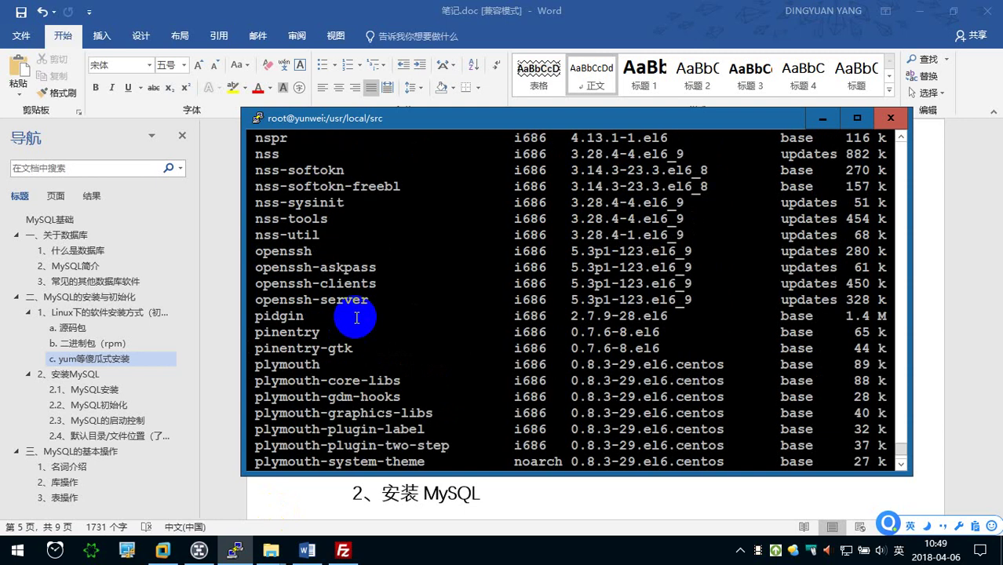
{"action": "scroll", "coordinate": [355, 316], "scroll_direction": "up", "scroll_amount": 6}
{"action": "scroll", "coordinate": [354, 316], "scroll_direction": "up", "scroll_amount": 3}
{"action": "scroll", "coordinate": [355, 316], "scroll_direction": "up", "scroll_amount": 5}
{"action": "scroll", "coordinate": [354, 316], "scroll_direction": "up", "scroll_amount": 5}
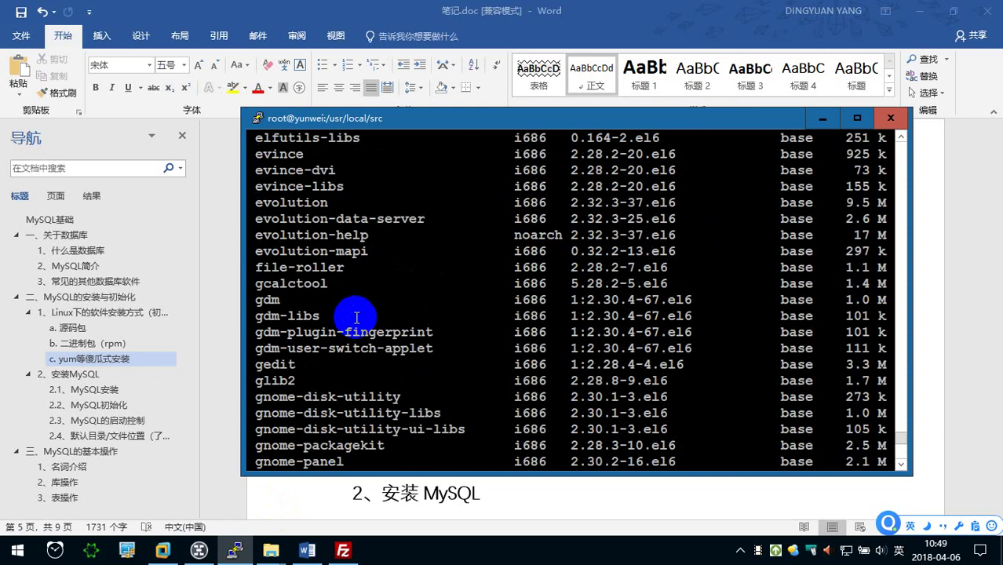
{"action": "scroll", "coordinate": [355, 316], "scroll_direction": "up", "scroll_amount": 5}
{"action": "scroll", "coordinate": [356, 317], "scroll_direction": "up", "scroll_amount": 3}
{"action": "scroll", "coordinate": [356, 317], "scroll_direction": "up", "scroll_amount": 2}
{"action": "scroll", "coordinate": [357, 317], "scroll_direction": "down", "scroll_amount": 6}
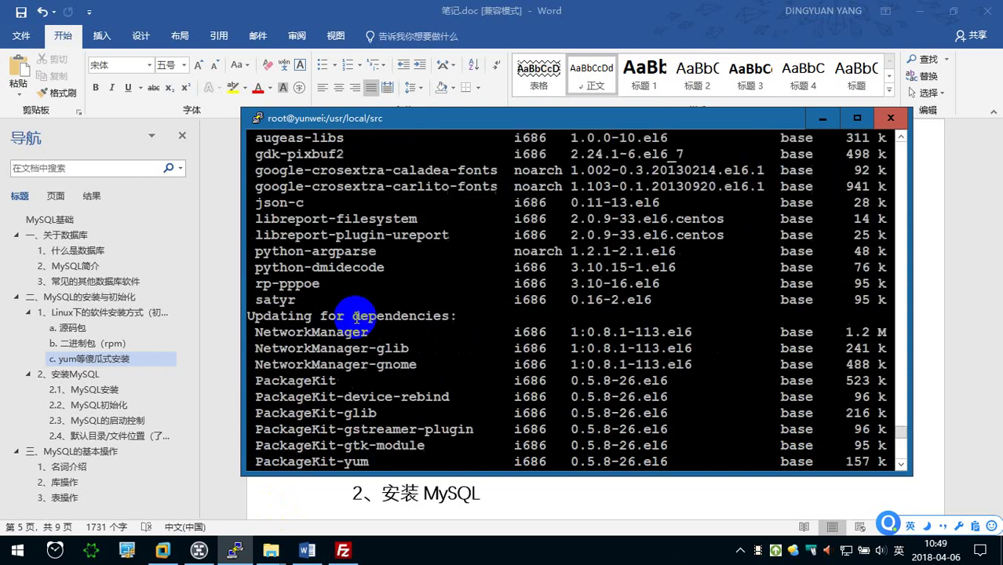
{"action": "scroll", "coordinate": [356, 317], "scroll_direction": "down", "scroll_amount": 8}
{"action": "scroll", "coordinate": [356, 317], "scroll_direction": "down", "scroll_amount": 8}
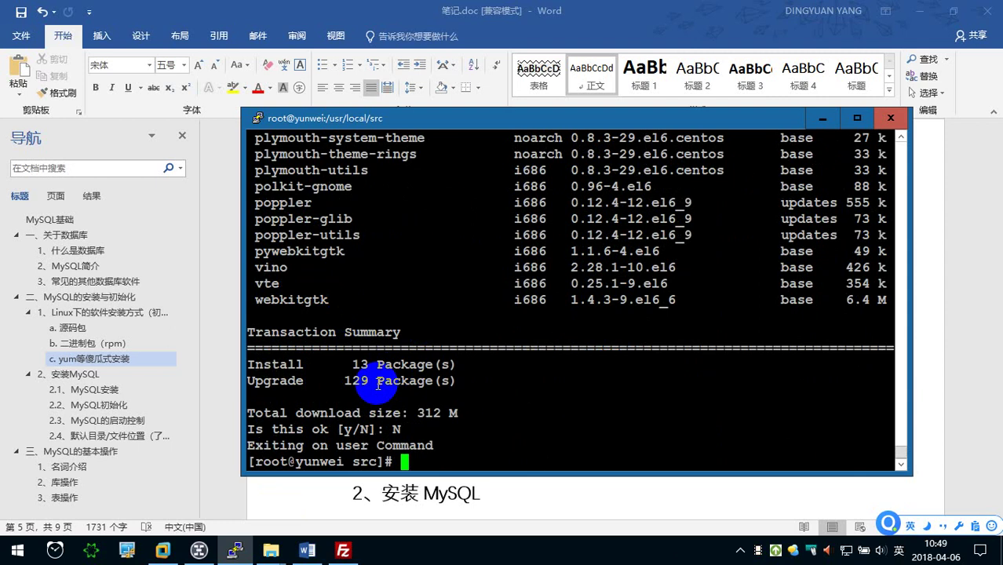
{"action": "left_click", "coordinate": [449, 492]}
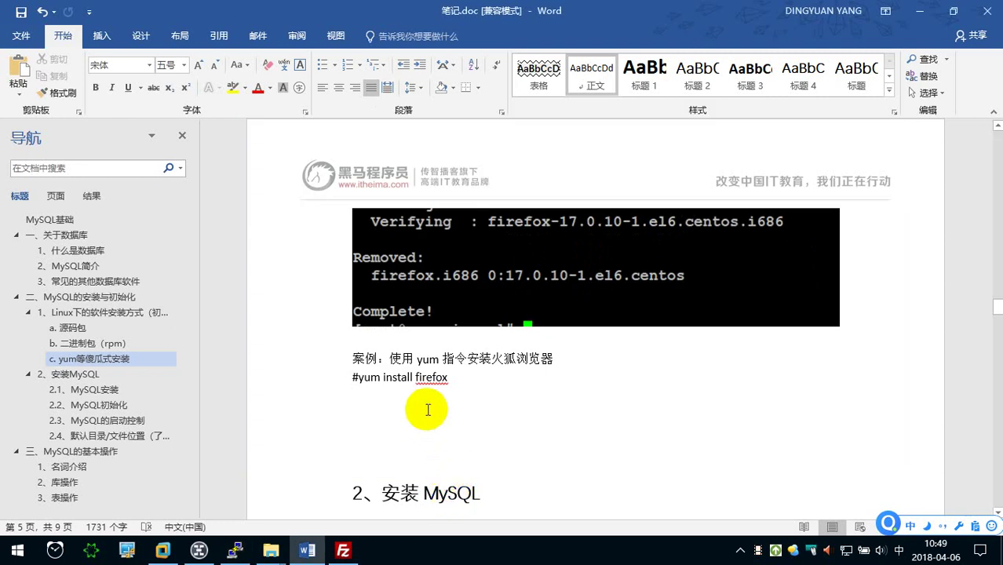
- Delete the blank lines between '#yum install firefox' and the MySQL heading, then save the document
{"action": "scroll", "coordinate": [427, 410], "scroll_direction": "up", "scroll_amount": 1}
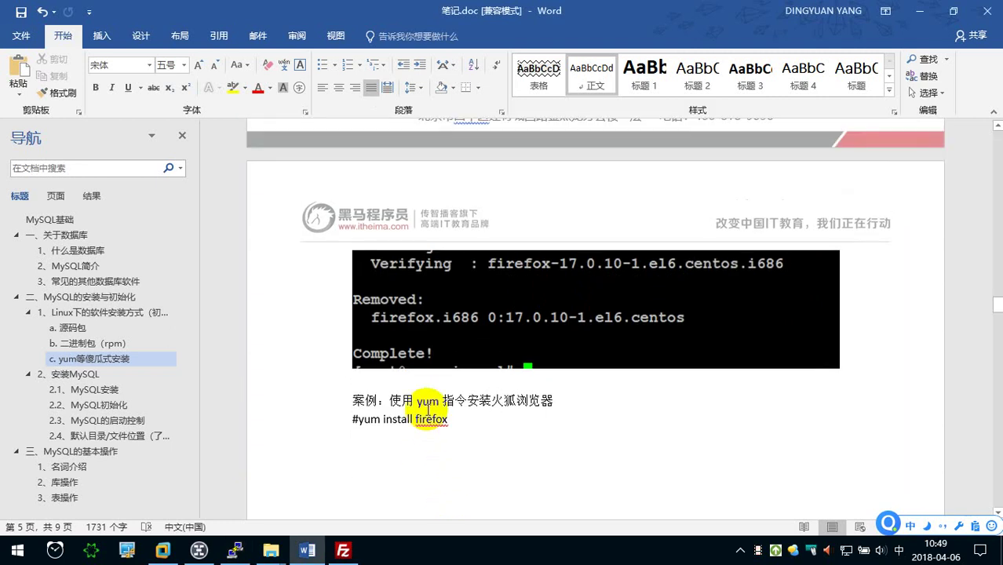
{"action": "scroll", "coordinate": [361, 388], "scroll_direction": "down", "scroll_amount": 1}
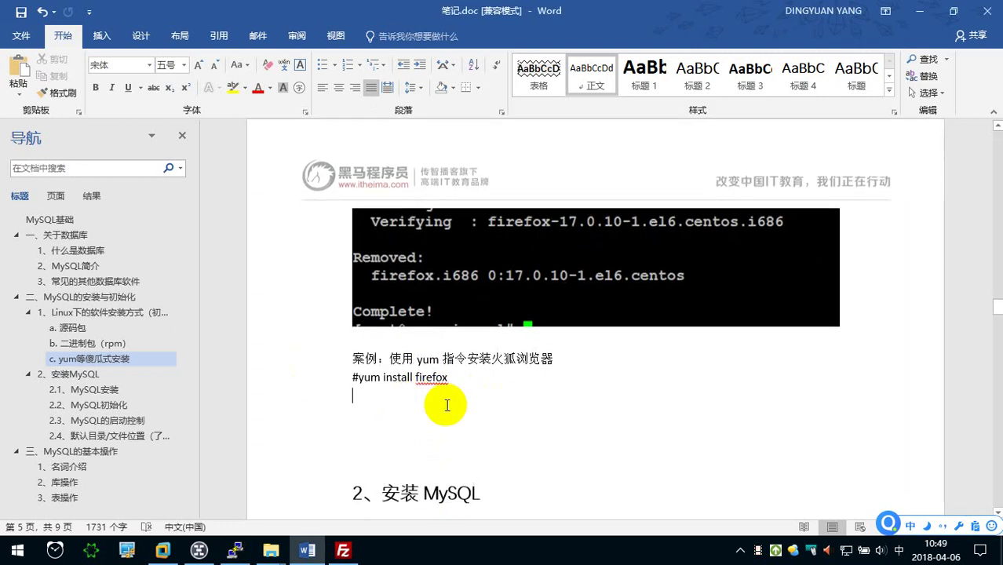
{"action": "key", "text": "Down"}
{"action": "key", "text": "Down"}
{"action": "key", "text": "Down"}
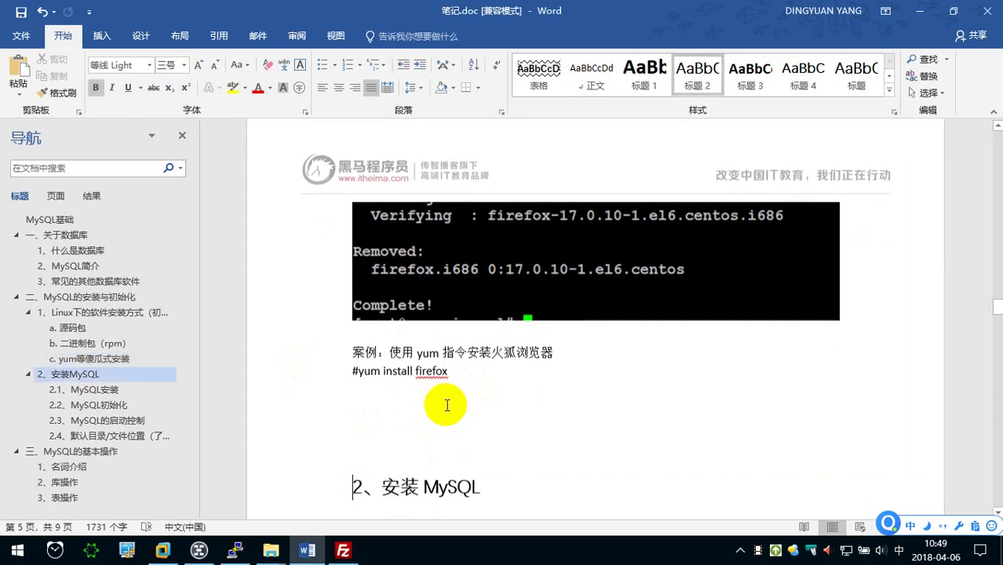
{"action": "key", "text": "BackSpace"}
{"action": "key", "text": "BackSpace"}
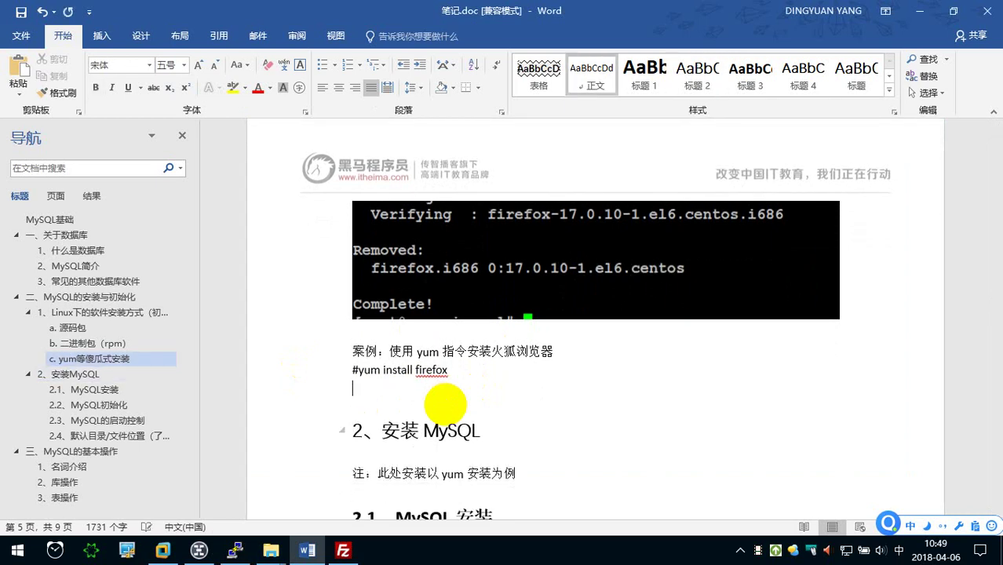
{"action": "key", "text": "ctrl+s"}
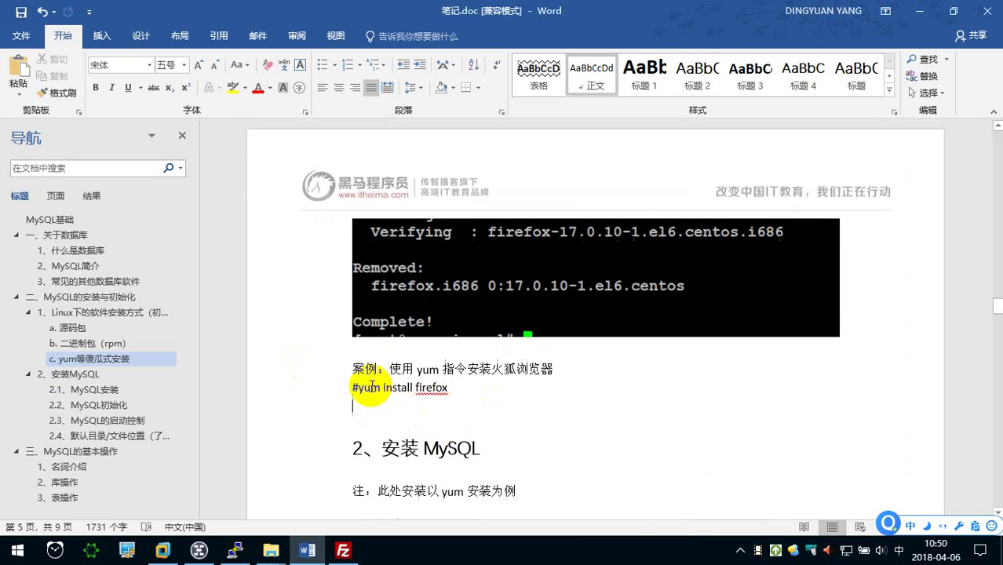
{"action": "scroll", "coordinate": [369, 384], "scroll_direction": "up", "scroll_amount": 3}
{"action": "scroll", "coordinate": [425, 291], "scroll_direction": "up", "scroll_amount": 3}
{"action": "scroll", "coordinate": [462, 350], "scroll_direction": "up", "scroll_amount": 4}
{"action": "scroll", "coordinate": [462, 350], "scroll_direction": "up", "scroll_amount": 4}
{"action": "scroll", "coordinate": [462, 350], "scroll_direction": "up", "scroll_amount": 3}
{"action": "scroll", "coordinate": [463, 350], "scroll_direction": "up", "scroll_amount": 4}
{"action": "scroll", "coordinate": [462, 350], "scroll_direction": "up", "scroll_amount": 3}
{"action": "scroll", "coordinate": [460, 348], "scroll_direction": "up", "scroll_amount": 3}
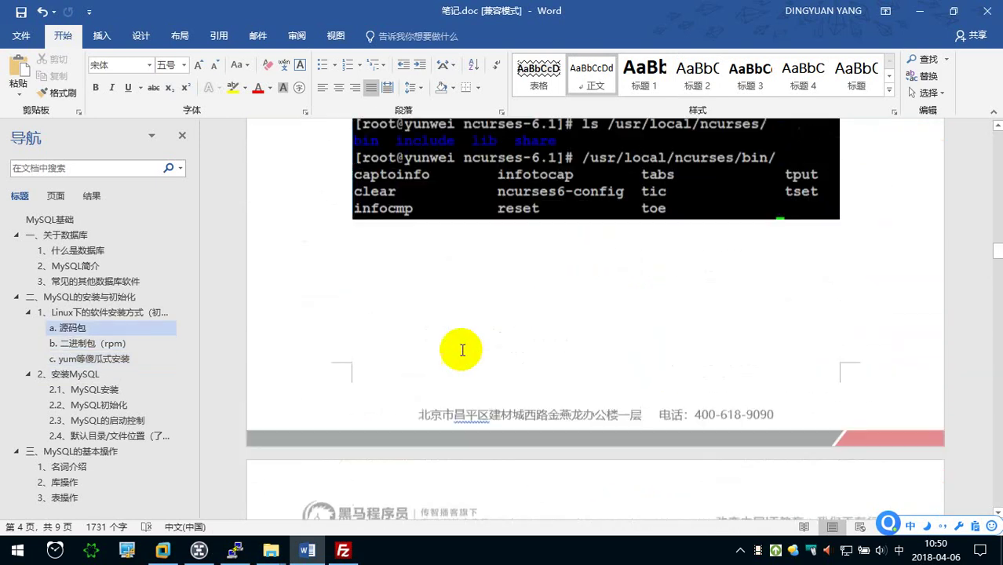
{"action": "scroll", "coordinate": [461, 345], "scroll_direction": "up", "scroll_amount": 1}
{"action": "scroll", "coordinate": [463, 342], "scroll_direction": "up", "scroll_amount": 3}
{"action": "scroll", "coordinate": [465, 342], "scroll_direction": "up", "scroll_amount": 3}
{"action": "scroll", "coordinate": [465, 341], "scroll_direction": "up", "scroll_amount": 2}
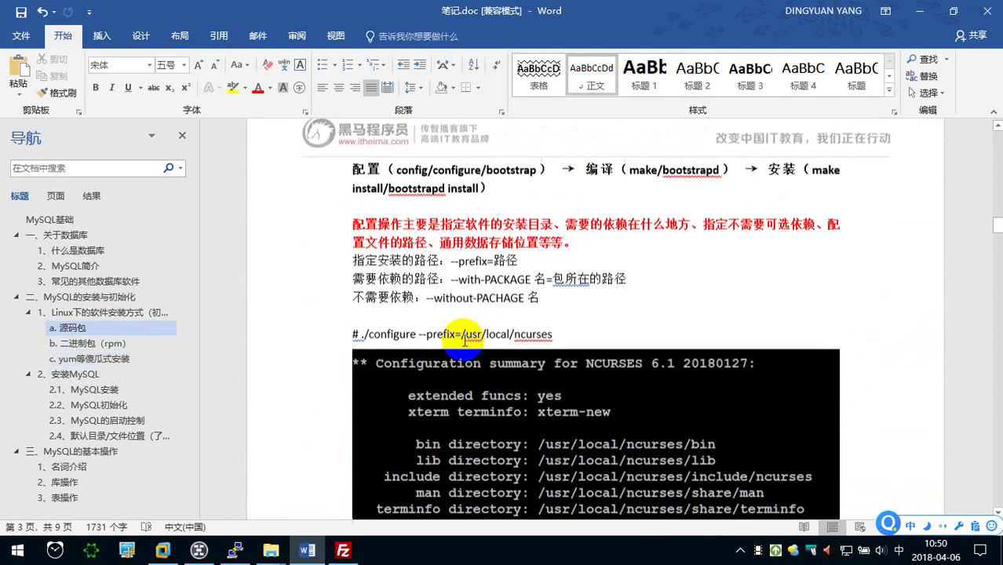
{"action": "scroll", "coordinate": [465, 342], "scroll_direction": "up", "scroll_amount": 2}
{"action": "scroll", "coordinate": [465, 339], "scroll_direction": "up", "scroll_amount": 2}
{"action": "scroll", "coordinate": [465, 339], "scroll_direction": "up", "scroll_amount": 3}
{"action": "scroll", "coordinate": [464, 340], "scroll_direction": "up", "scroll_amount": 2}
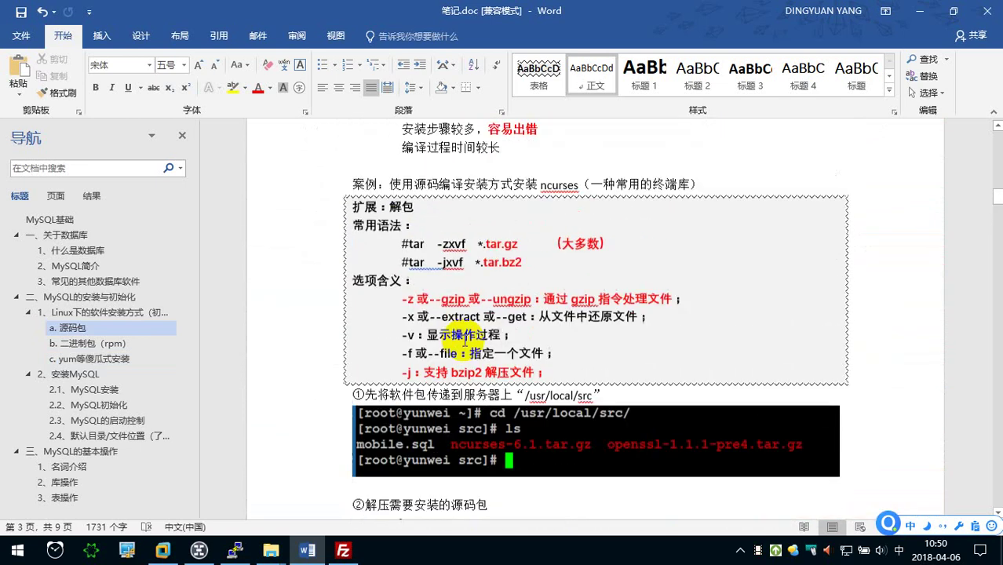
{"action": "scroll", "coordinate": [465, 341], "scroll_direction": "up", "scroll_amount": 2}
{"action": "scroll", "coordinate": [464, 342], "scroll_direction": "up", "scroll_amount": 3}
{"action": "scroll", "coordinate": [464, 341], "scroll_direction": "up", "scroll_amount": 1}
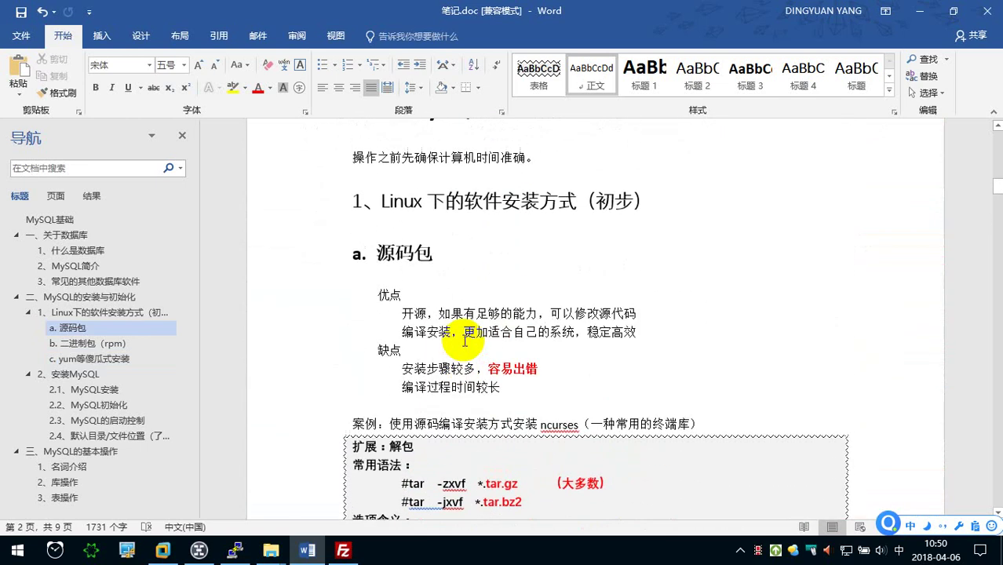
- Append （建议） to the 'a. 源码包' heading and jump to the 2、安装MySQL section
{"action": "left_click", "coordinate": [461, 255]}
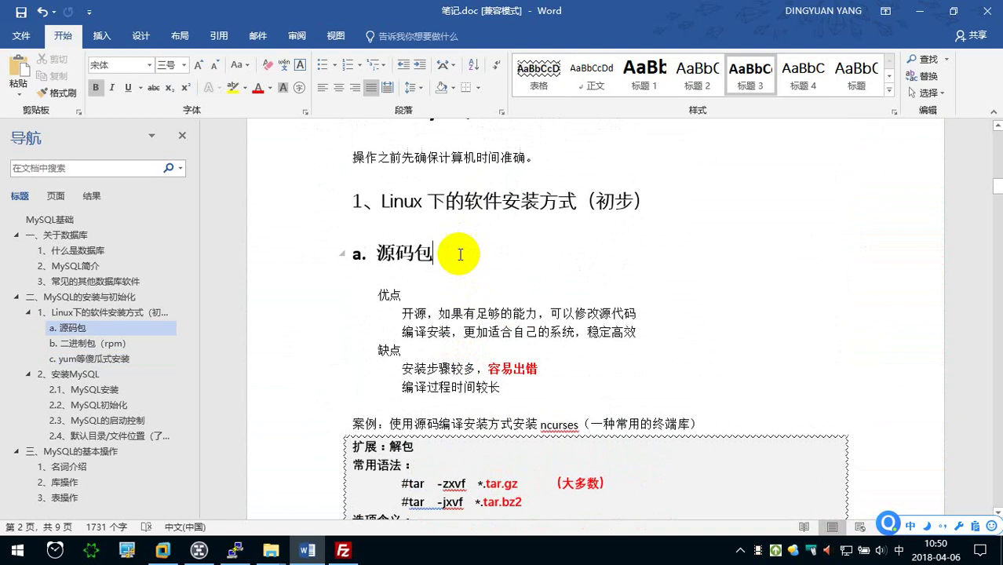
{"action": "type", "text": "（建议）"}
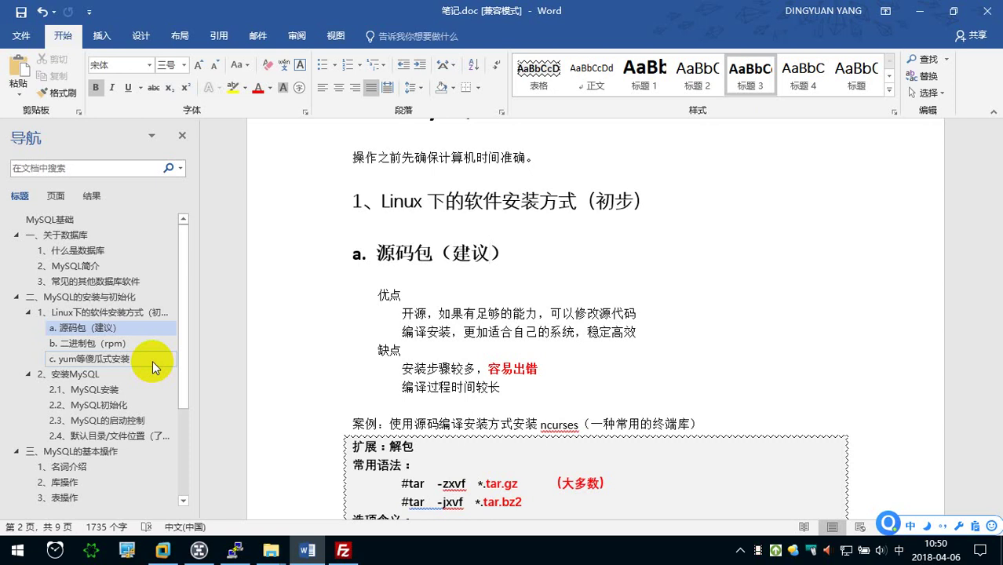
{"action": "scroll", "coordinate": [381, 377], "scroll_direction": "down", "scroll_amount": 2}
{"action": "scroll", "coordinate": [415, 388], "scroll_direction": "down", "scroll_amount": 2}
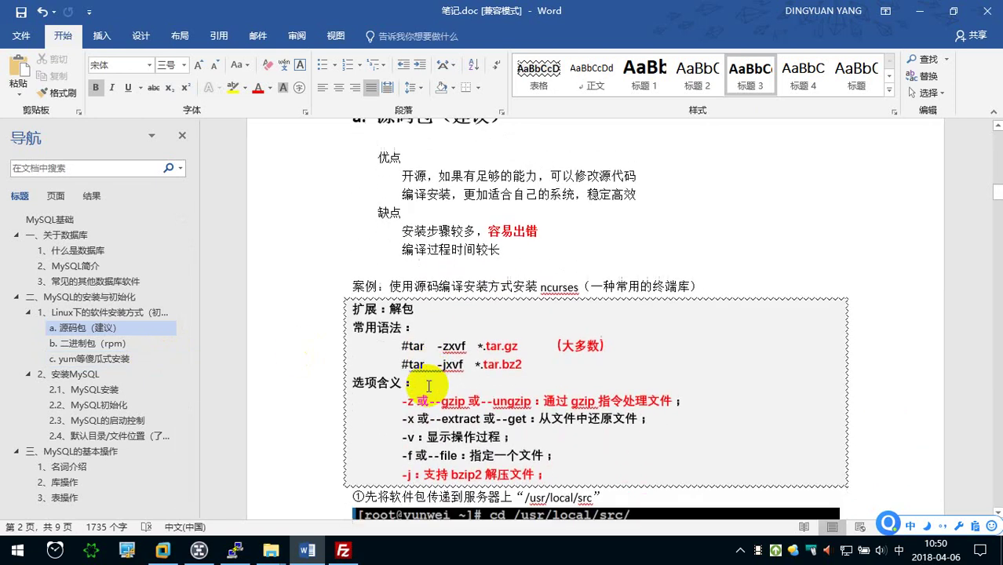
{"action": "scroll", "coordinate": [428, 390], "scroll_direction": "down", "scroll_amount": 10}
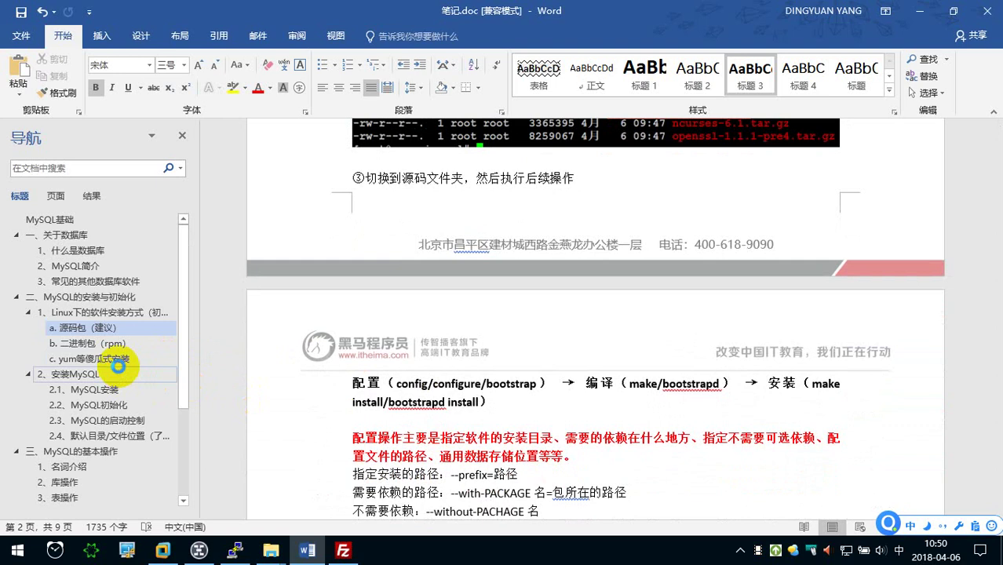
{"action": "left_click", "coordinate": [119, 374]}
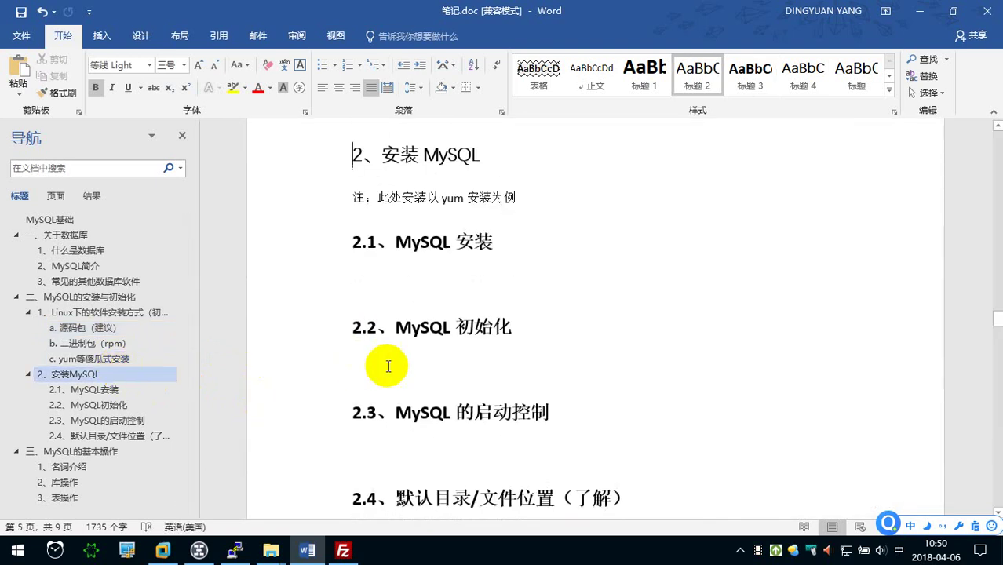